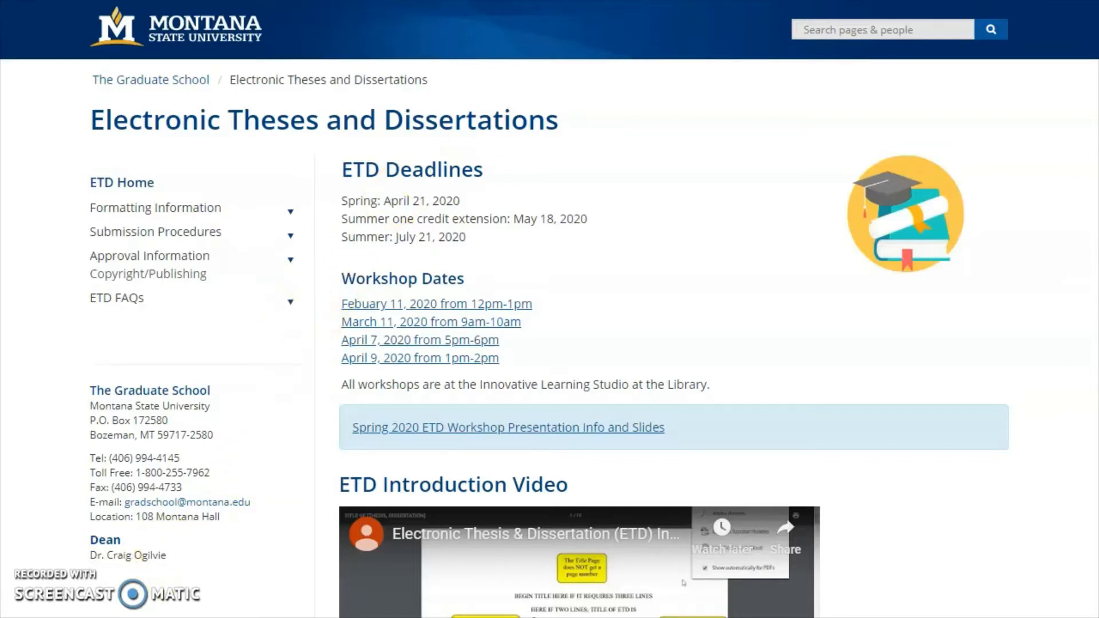
- Open the Step 1: Formatting page from the ETD overview and look over its resources and Formatting Advisor section
{"action": "scroll", "coordinate": [549, 309], "scroll_direction": "up", "scroll_amount": 1}
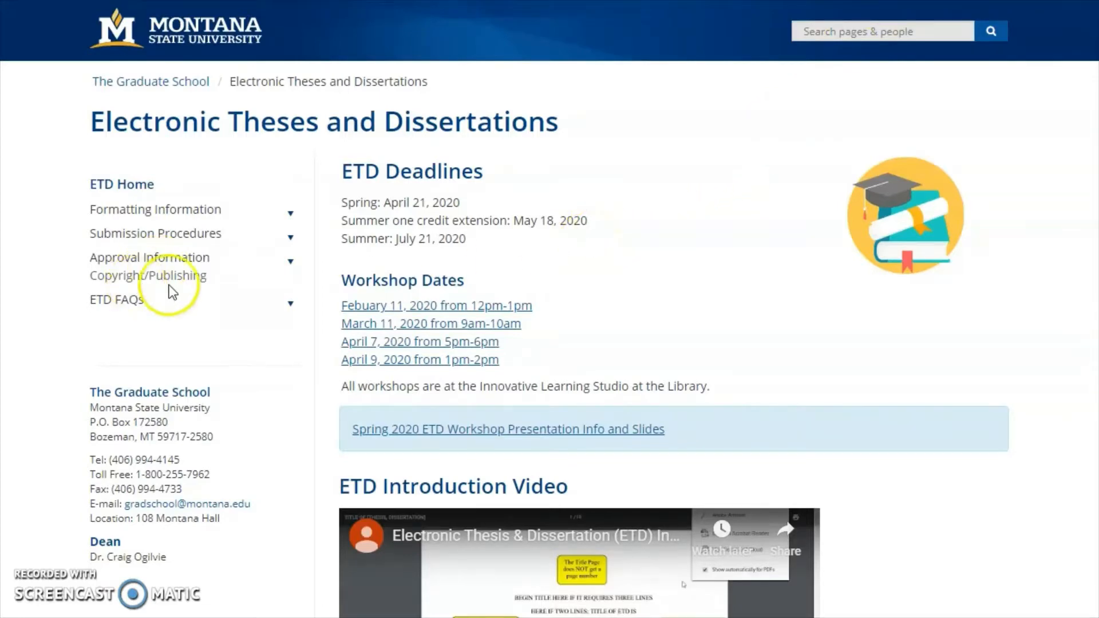
{"action": "scroll", "coordinate": [449, 314], "scroll_direction": "down", "scroll_amount": 9}
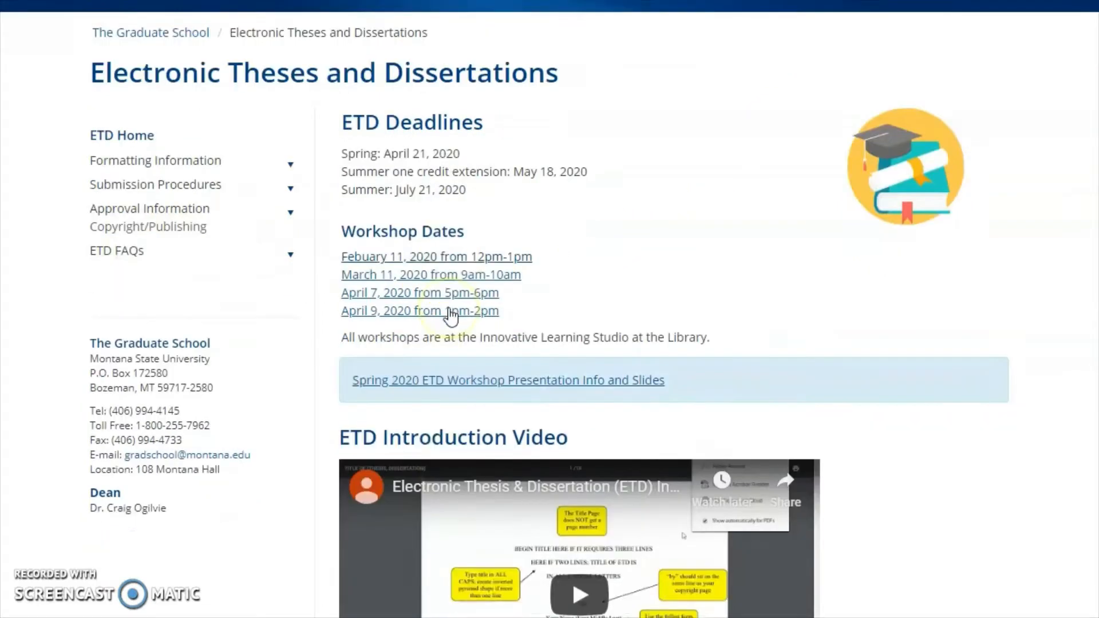
{"action": "scroll", "coordinate": [449, 314], "scroll_direction": "up", "scroll_amount": 8}
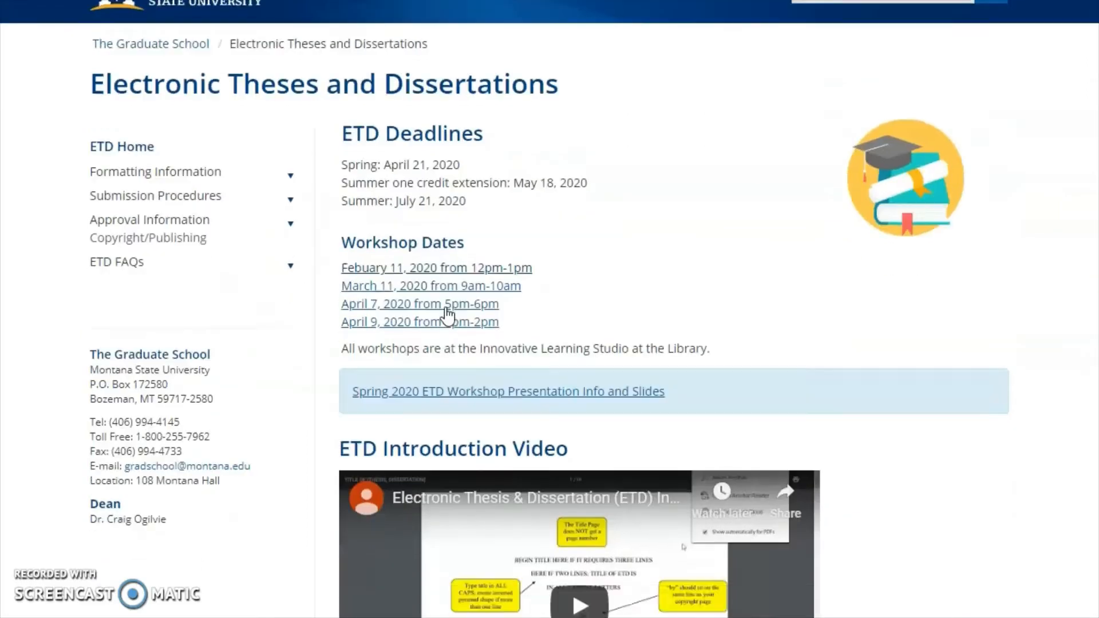
{"action": "scroll", "coordinate": [450, 314], "scroll_direction": "down", "scroll_amount": 10}
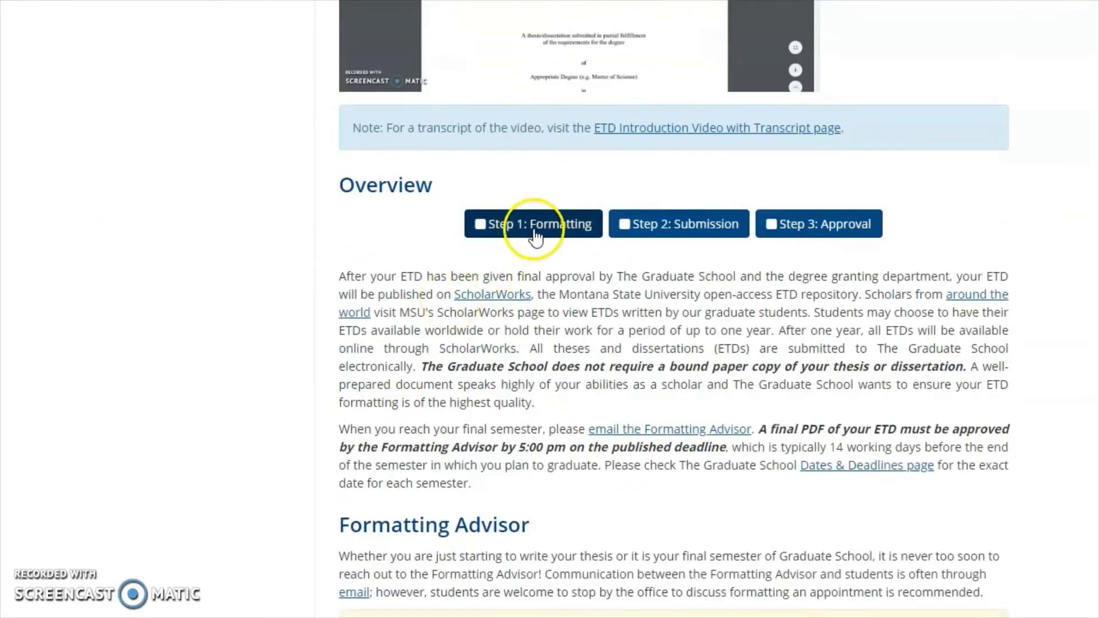
{"action": "left_click", "coordinate": [536, 224]}
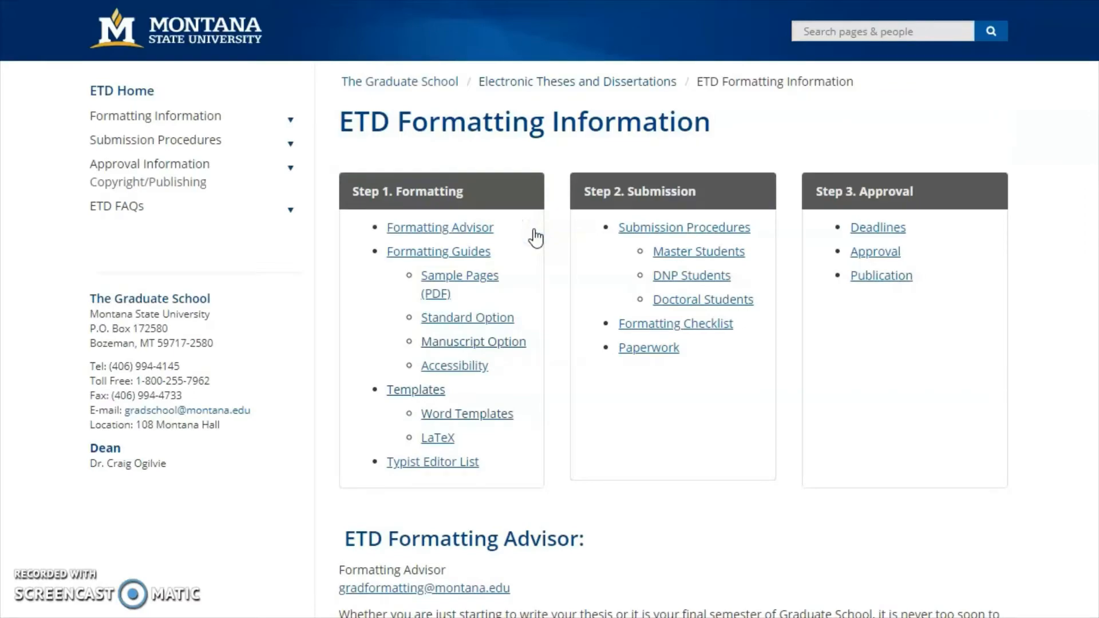
{"action": "scroll", "coordinate": [535, 237], "scroll_direction": "down", "scroll_amount": 3}
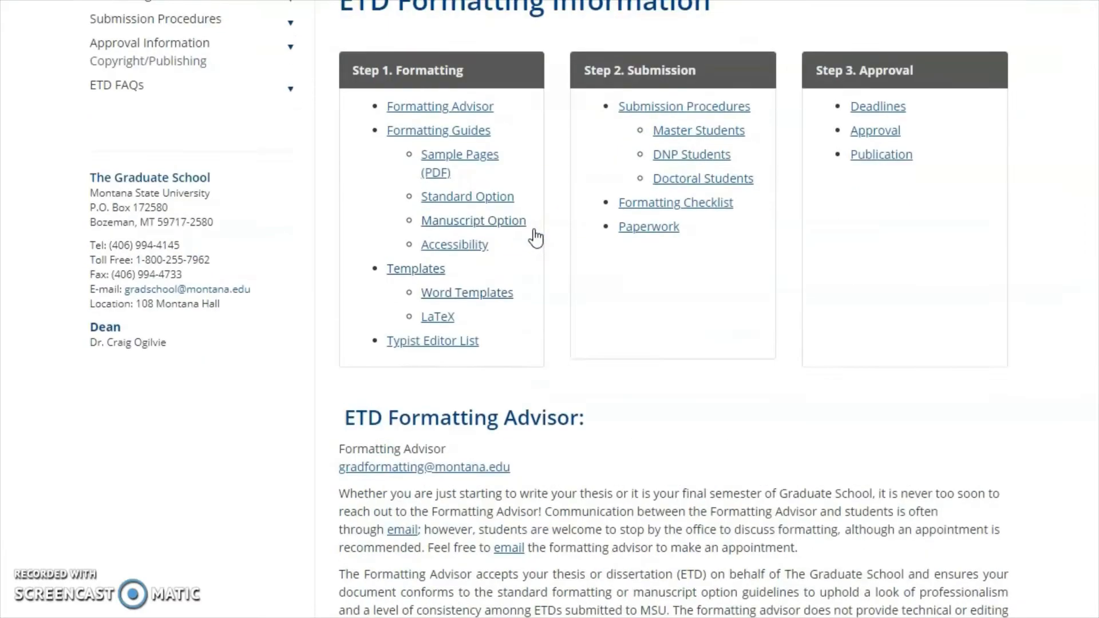
{"action": "scroll", "coordinate": [535, 238], "scroll_direction": "up", "scroll_amount": 3}
- View the Step 2 Submission information and the Step 3 Approval information
{"action": "left_click", "coordinate": [651, 192]}
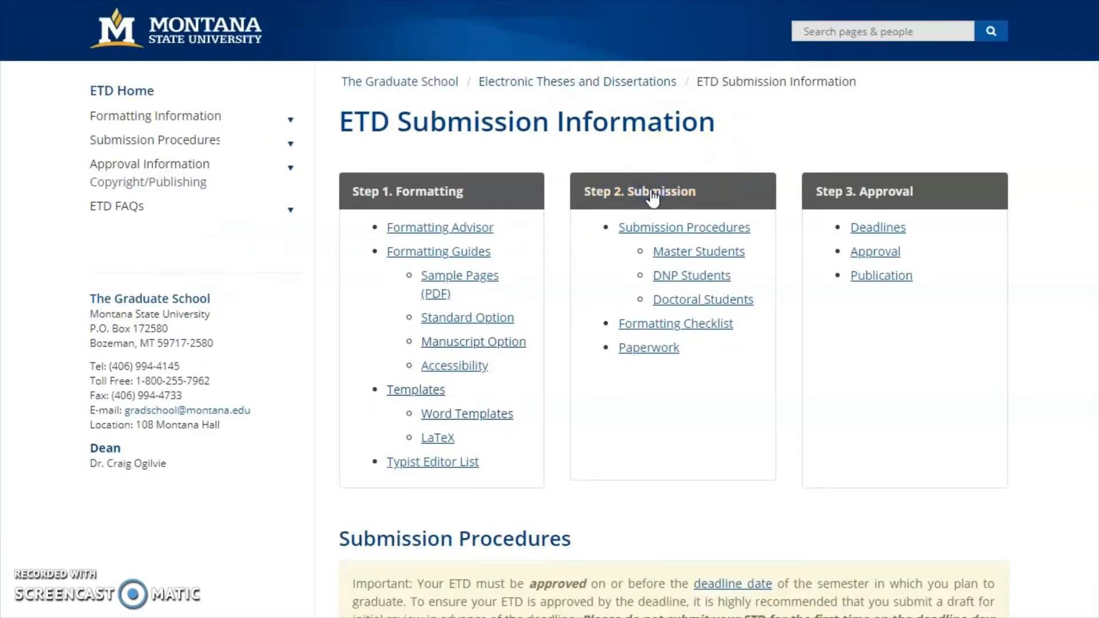
{"action": "scroll", "coordinate": [695, 238], "scroll_direction": "down", "scroll_amount": 4}
{"action": "scroll", "coordinate": [695, 238], "scroll_direction": "up", "scroll_amount": 4}
{"action": "left_click", "coordinate": [887, 192]}
- Open the ETD Formatting FAQ and expand the answer on formatting landscape pages
{"action": "left_click", "coordinate": [151, 200]}
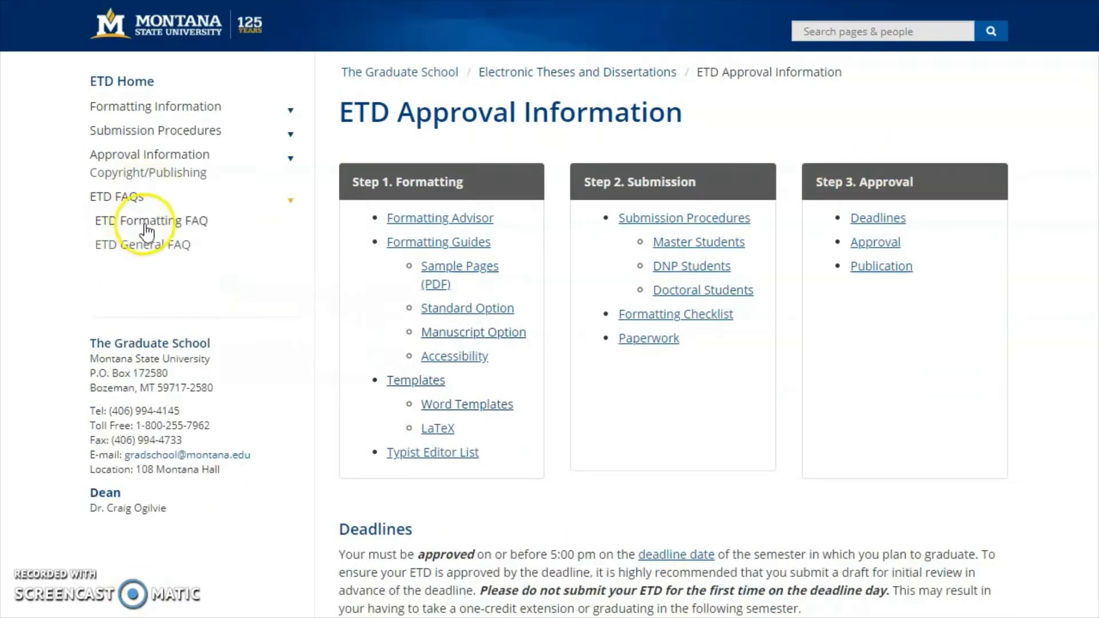
{"action": "left_click", "coordinate": [177, 221]}
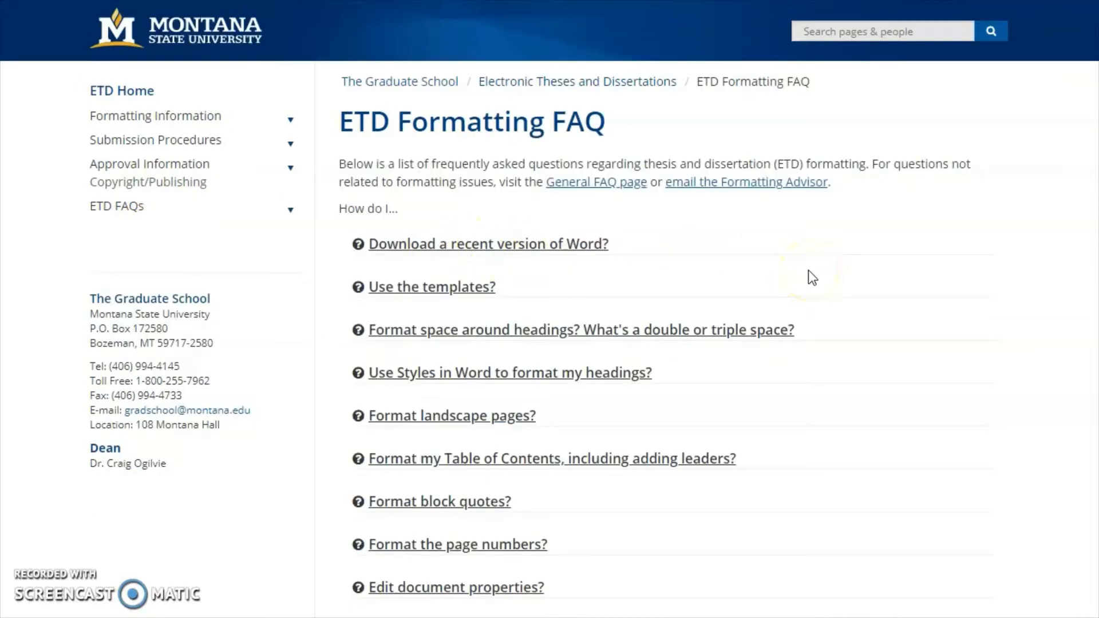
{"action": "scroll", "coordinate": [801, 275], "scroll_direction": "down", "scroll_amount": 3}
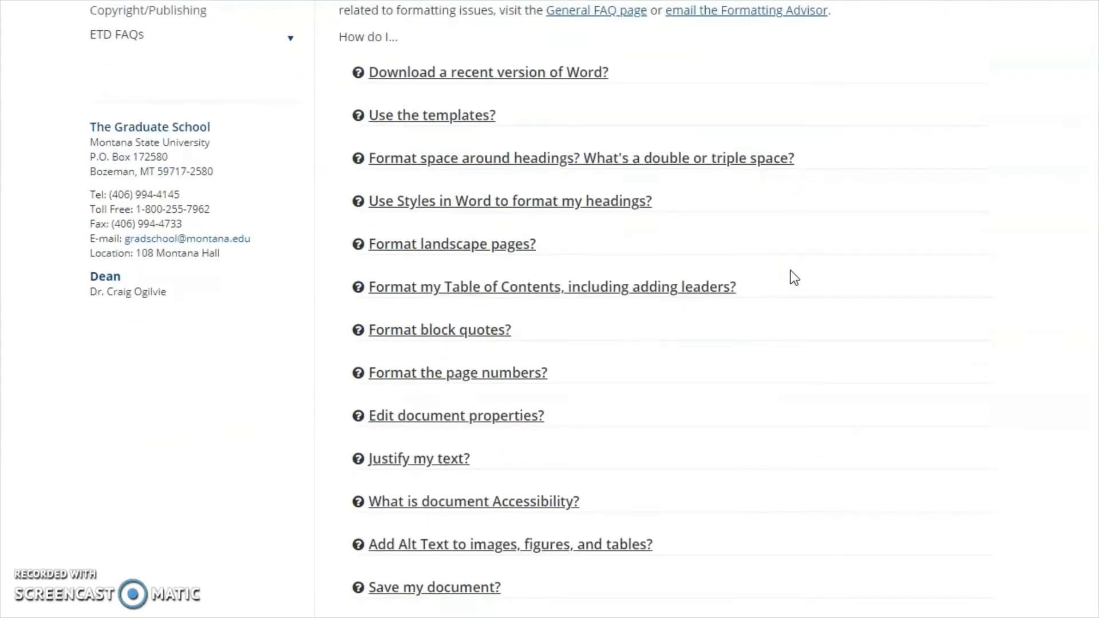
{"action": "scroll", "coordinate": [793, 278], "scroll_direction": "up", "scroll_amount": 3}
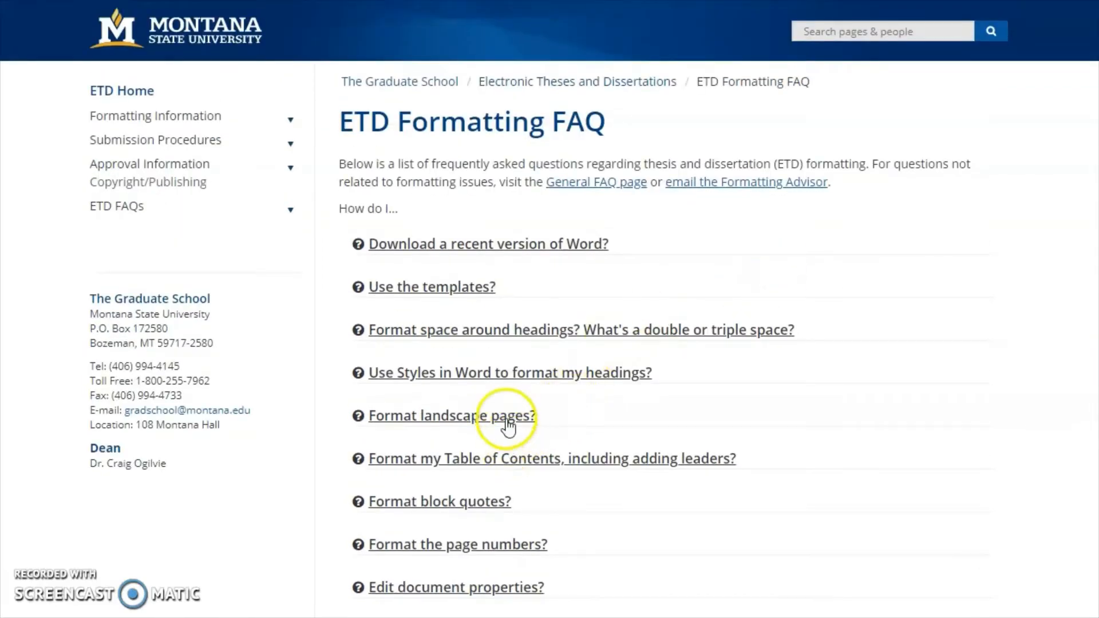
{"action": "left_click", "coordinate": [508, 426]}
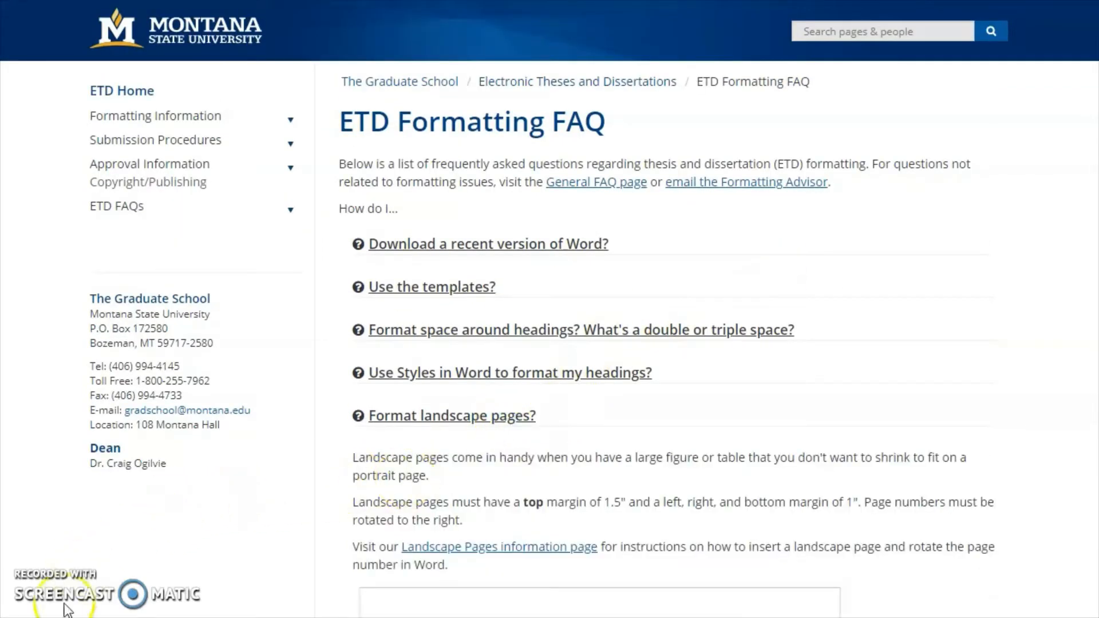
- Return to the ETD Formatting Information page and open the Sample Pages PDF from the formatting guides
{"action": "mouse_move", "coordinate": [212, 120]}
{"action": "left_click", "coordinate": [166, 142]}
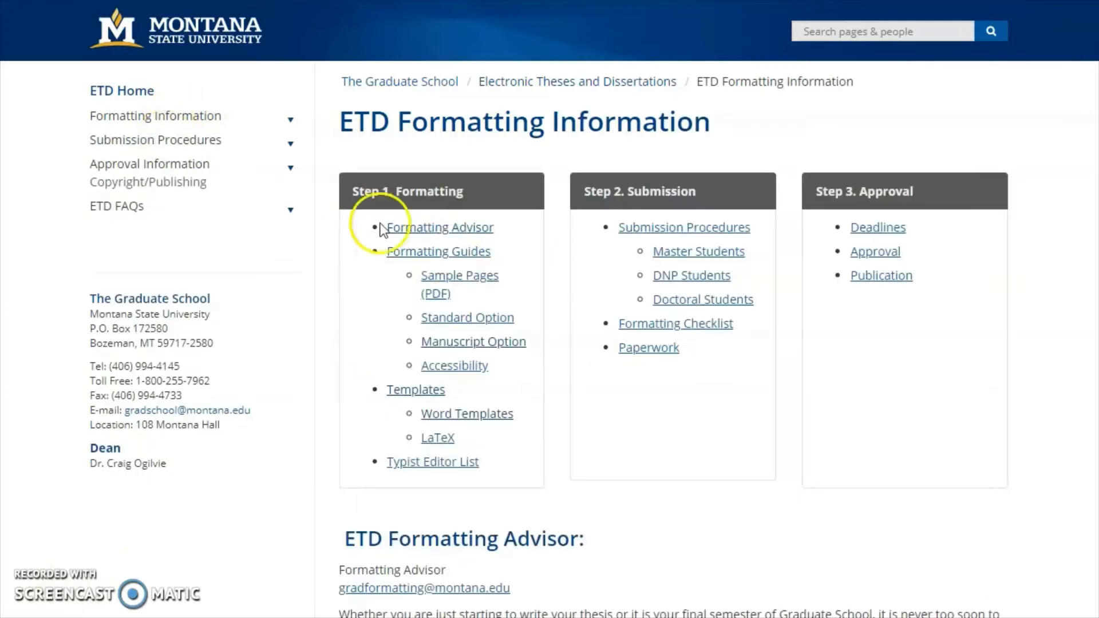
{"action": "scroll", "coordinate": [510, 335], "scroll_direction": "down", "scroll_amount": 1}
{"action": "scroll", "coordinate": [507, 329], "scroll_direction": "up", "scroll_amount": 1}
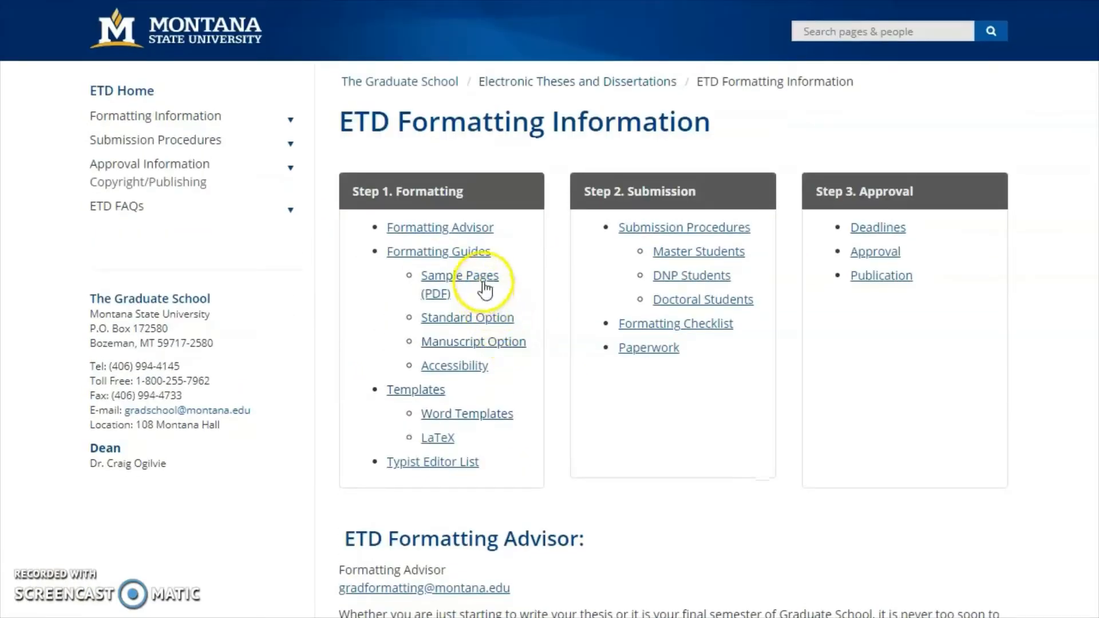
{"action": "left_click", "coordinate": [485, 287]}
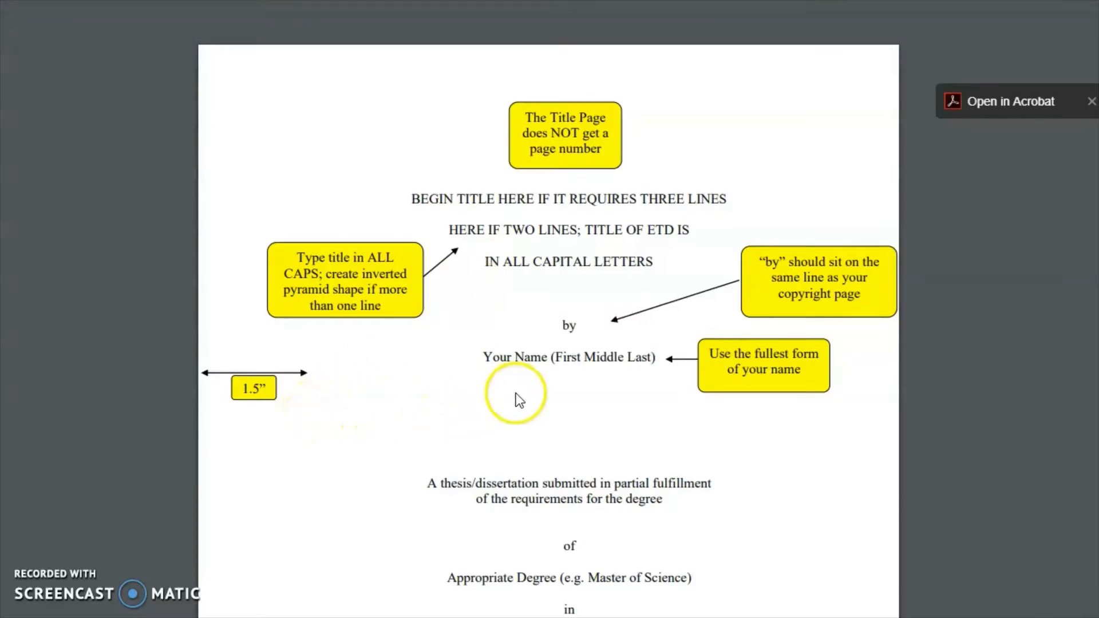
- Read through the annotated sample pages from the title page past the dedication and acknowledgements page
{"action": "scroll", "coordinate": [522, 392], "scroll_direction": "down", "scroll_amount": 8}
{"action": "scroll", "coordinate": [522, 392], "scroll_direction": "down", "scroll_amount": 16}
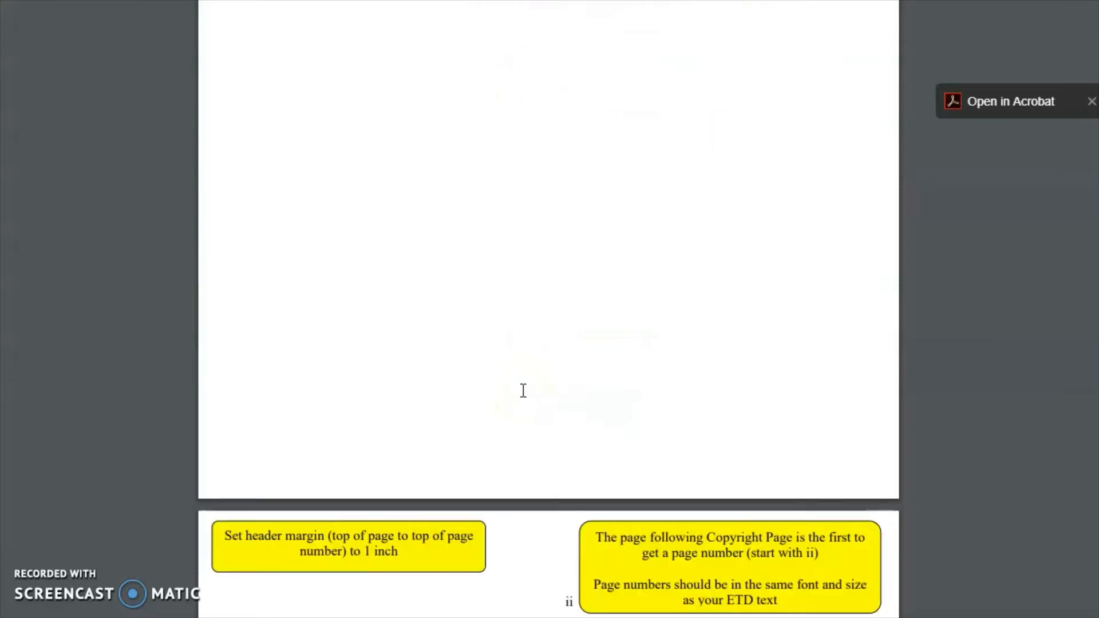
{"action": "scroll", "coordinate": [523, 392], "scroll_direction": "down", "scroll_amount": 6}
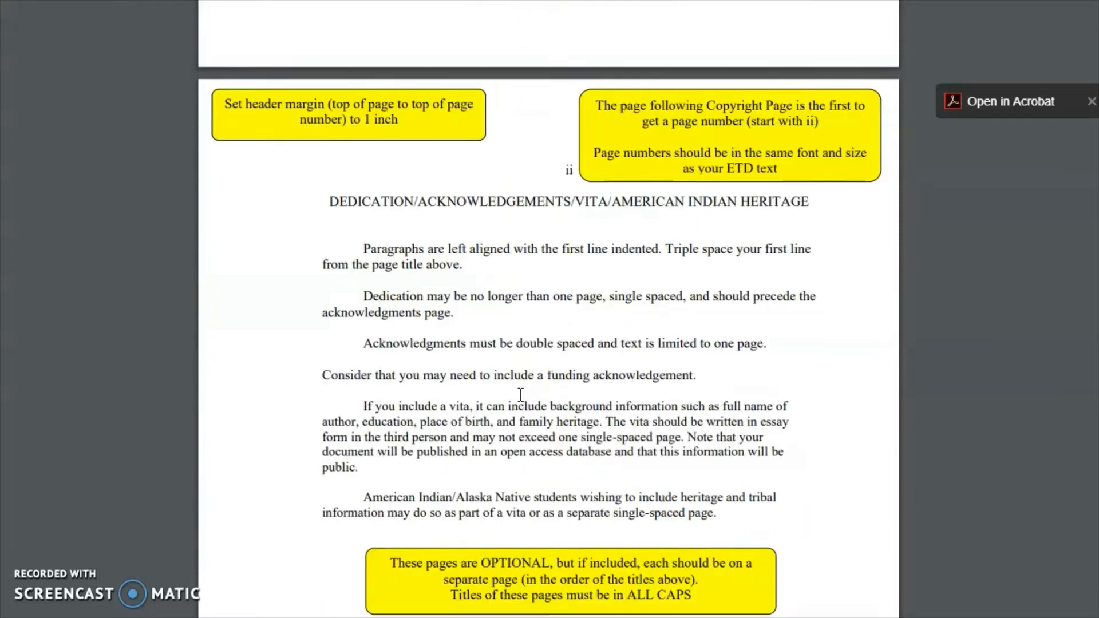
{"action": "scroll", "coordinate": [523, 392], "scroll_direction": "down", "scroll_amount": 6}
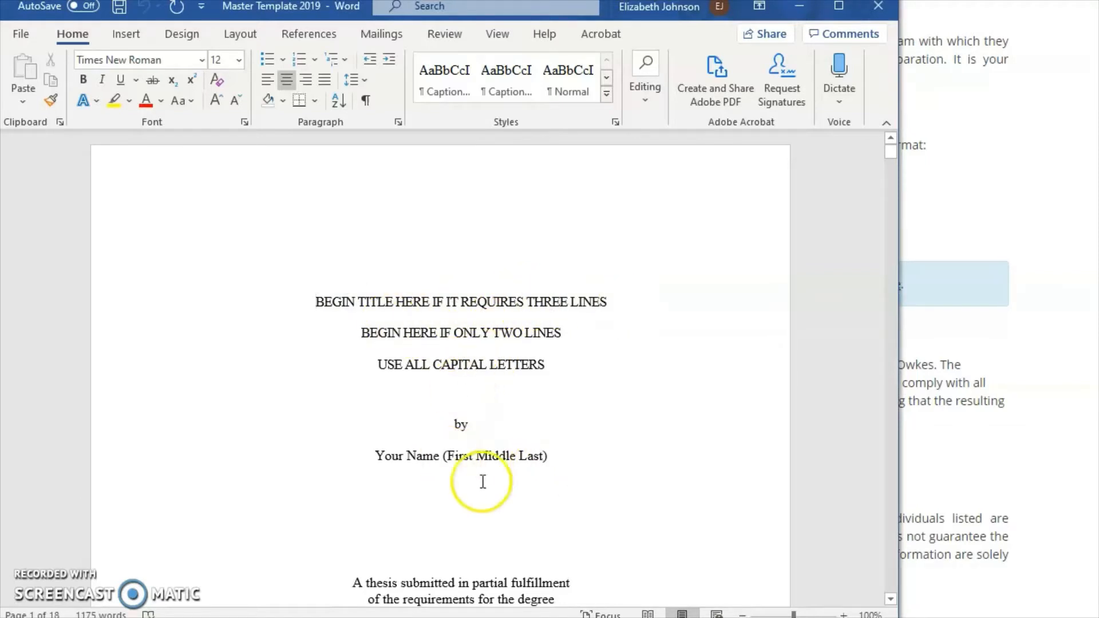
- Review the title, copyright and dedication pages of the Master Template 2019 document in Word
{"action": "scroll", "coordinate": [432, 481], "scroll_direction": "down", "scroll_amount": 1}
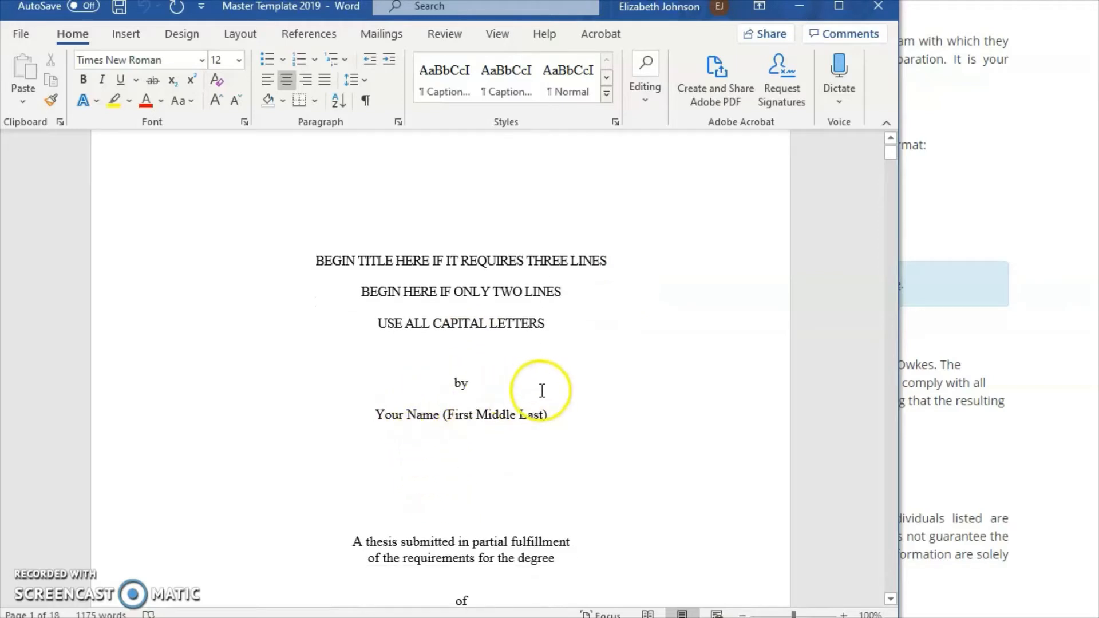
{"action": "scroll", "coordinate": [510, 392], "scroll_direction": "down", "scroll_amount": 7}
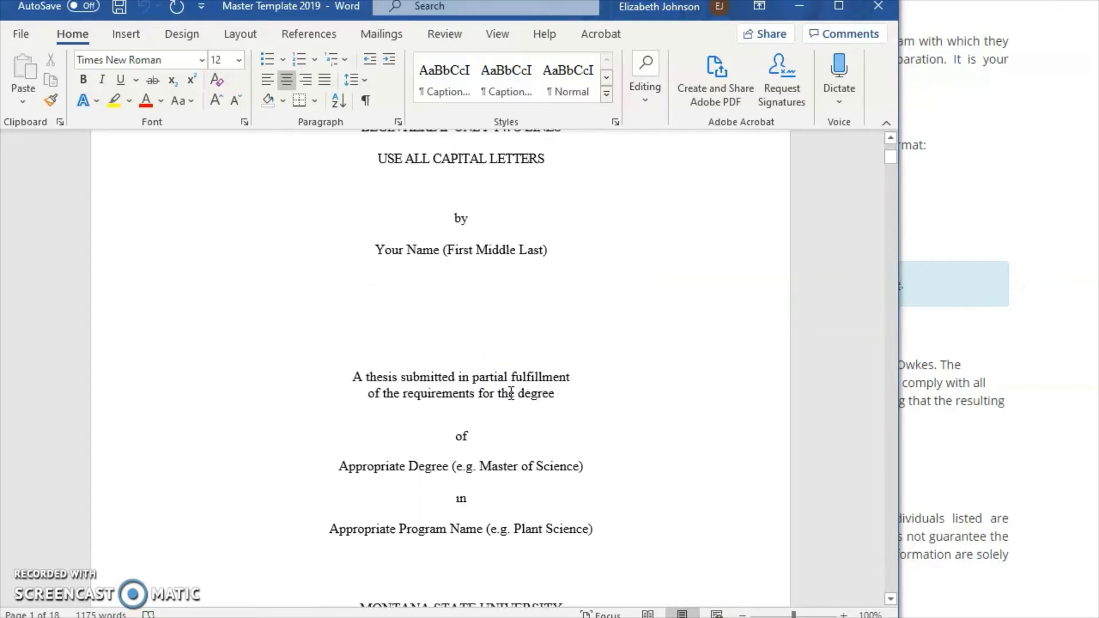
{"action": "scroll", "coordinate": [499, 389], "scroll_direction": "down", "scroll_amount": 2}
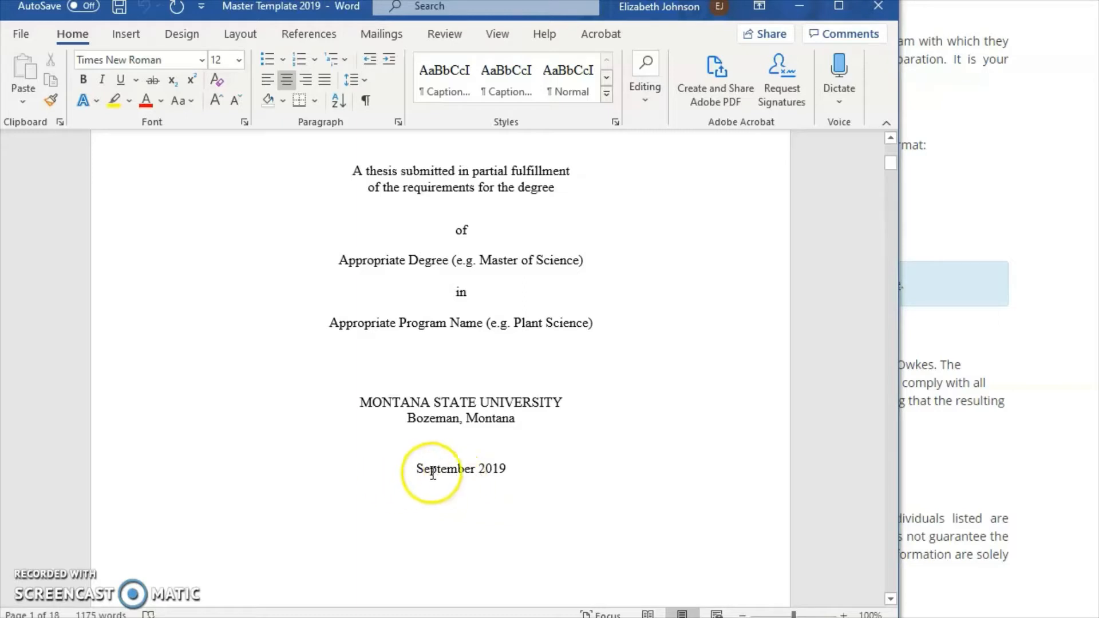
{"action": "scroll", "coordinate": [376, 452], "scroll_direction": "down", "scroll_amount": 15}
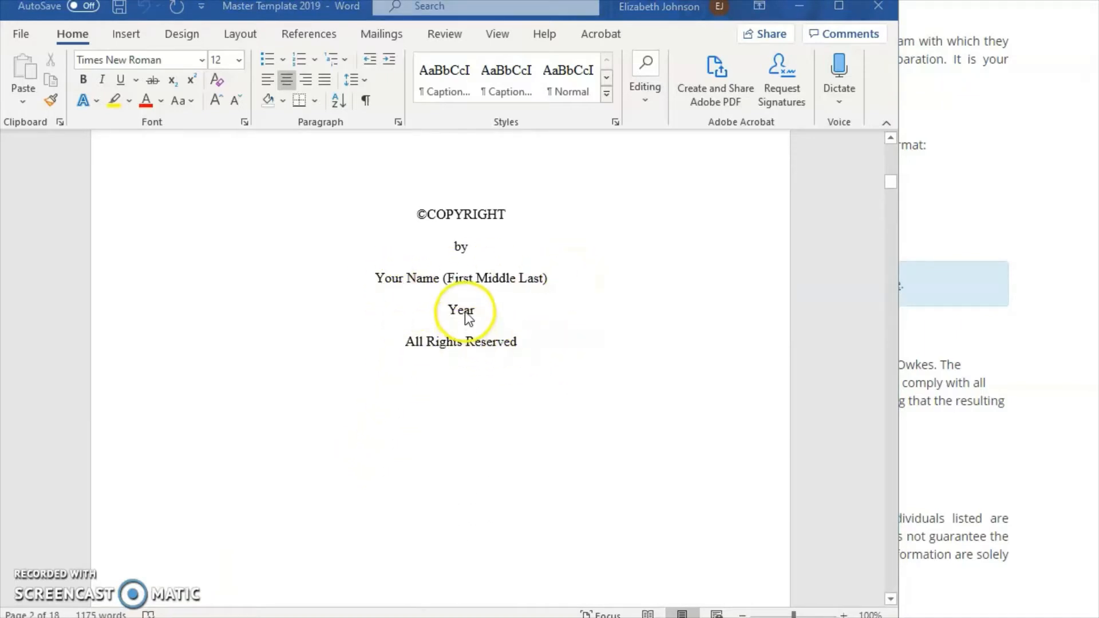
{"action": "scroll", "coordinate": [443, 421], "scroll_direction": "down", "scroll_amount": 6}
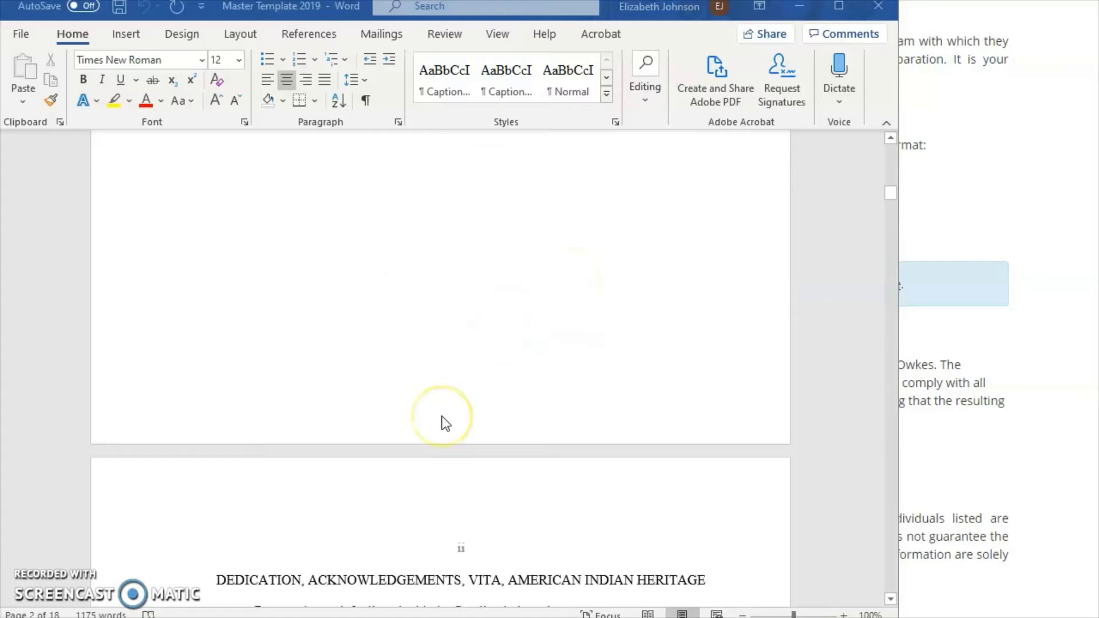
{"action": "scroll", "coordinate": [446, 424], "scroll_direction": "down", "scroll_amount": 1}
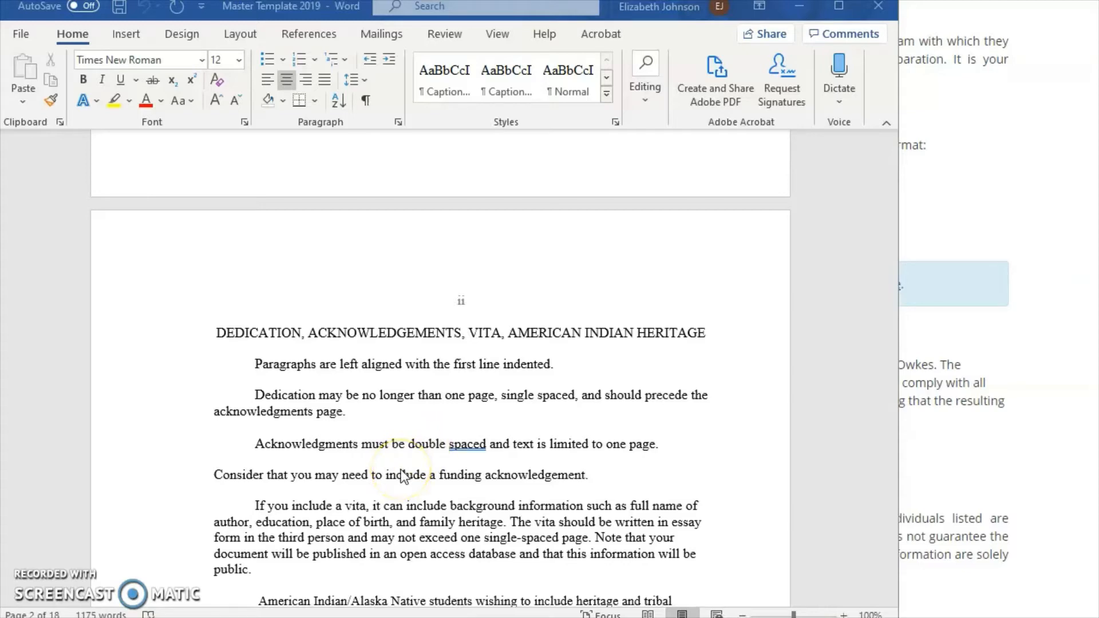
{"action": "scroll", "coordinate": [449, 373], "scroll_direction": "down", "scroll_amount": 3}
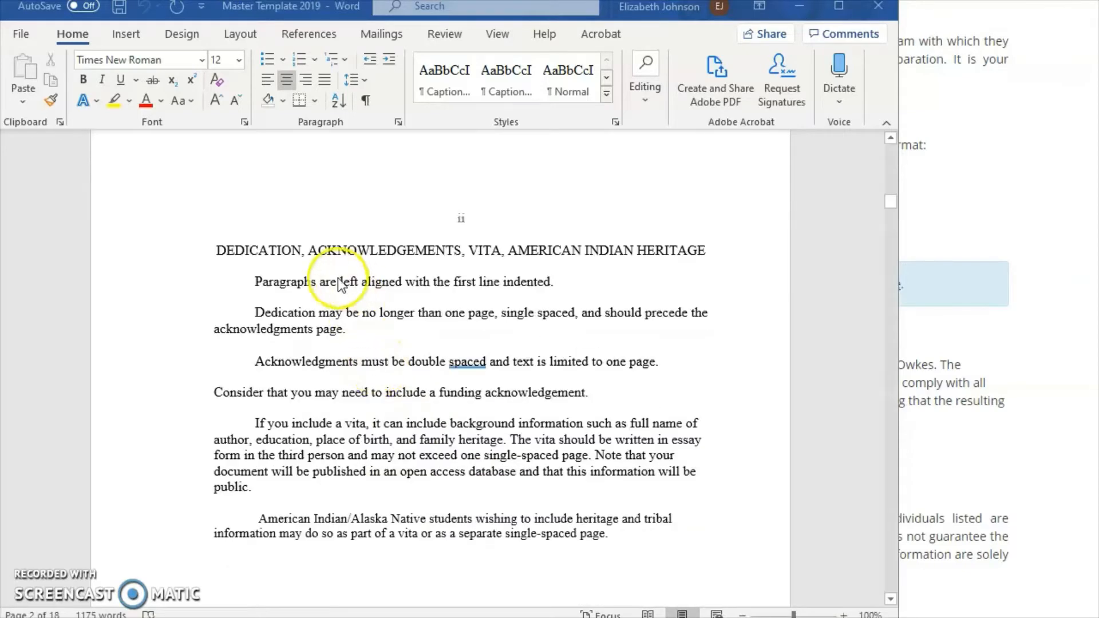
- Reduce page ii to the heading DEDICATION and add the line "Dedication, single spaced." below it
{"action": "left_click_drag", "start_coordinate": [312, 258], "coordinate": [662, 535]}
{"action": "key", "text": "Delete"}
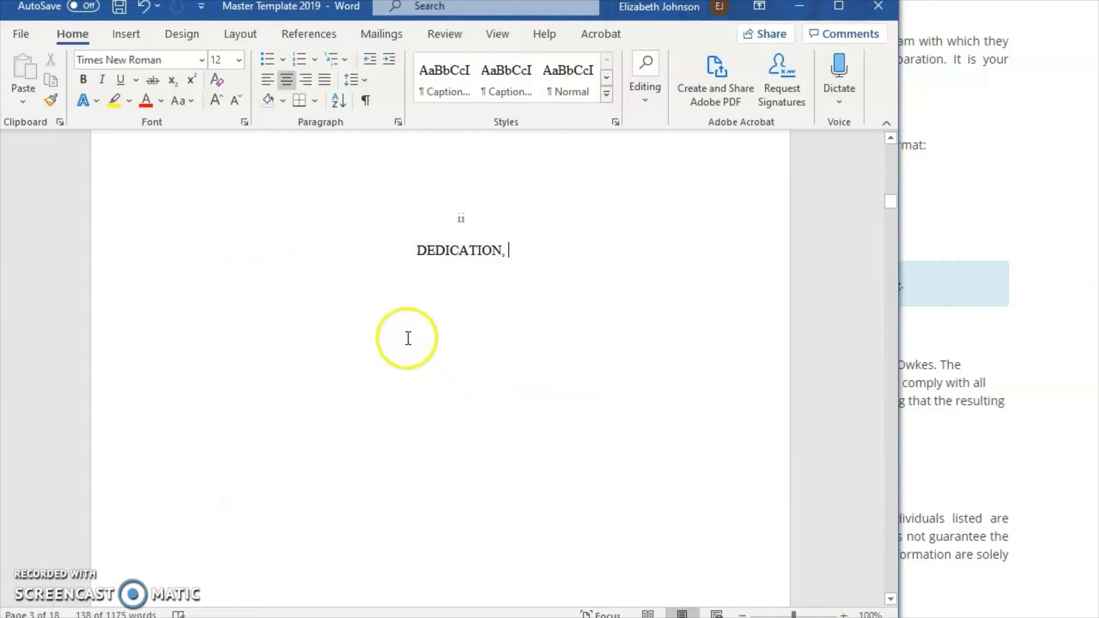
{"action": "key", "text": "BackSpace"}
{"action": "key", "text": "Return"}
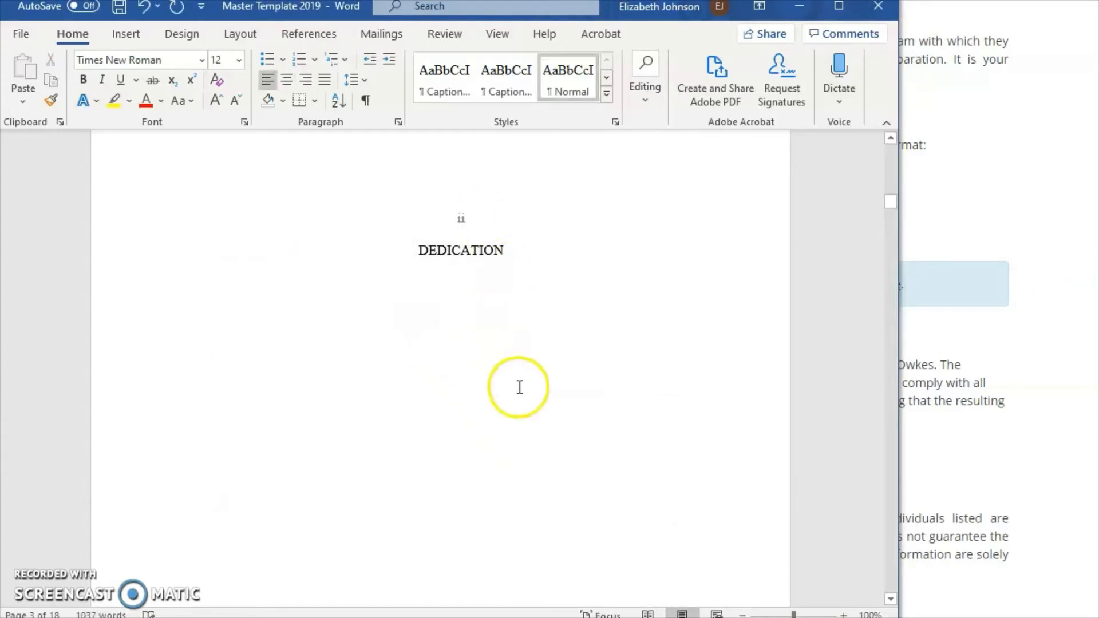
{"action": "type", "text": "Dedicatio"}
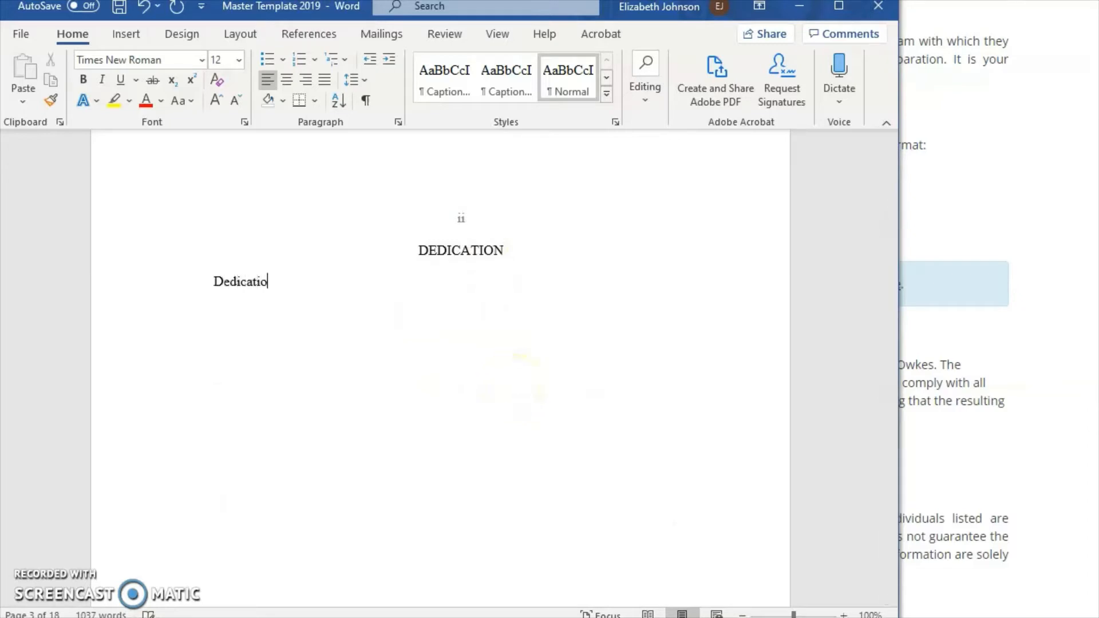
{"action": "type", "text": "n, single spaced."}
- Insert a page break after the dedication text
{"action": "left_click", "coordinate": [412, 308]}
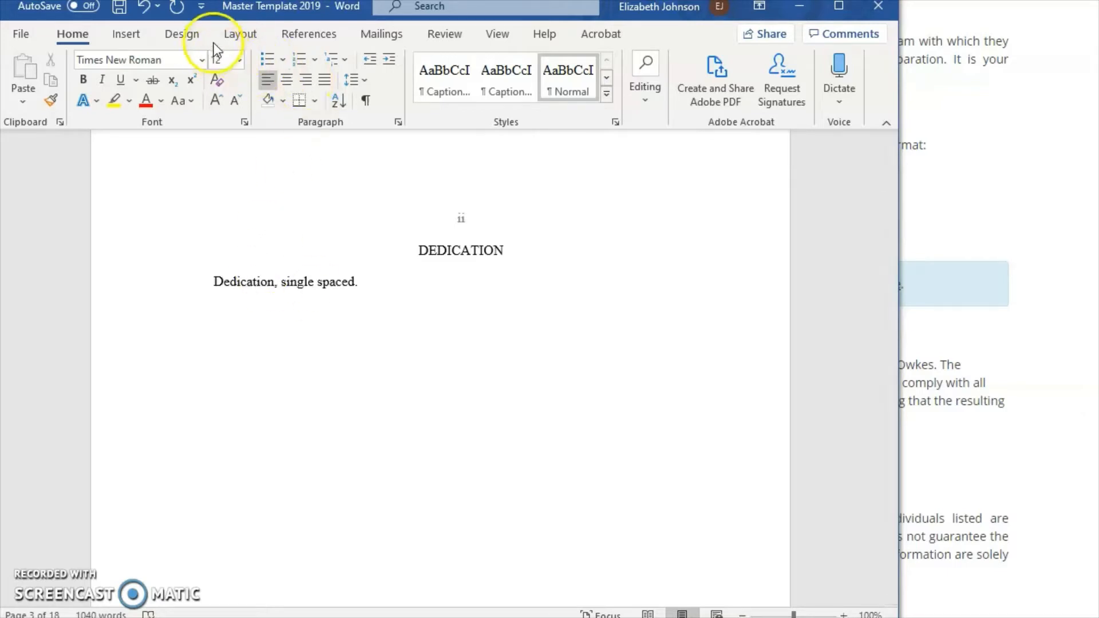
{"action": "left_click", "coordinate": [238, 35]}
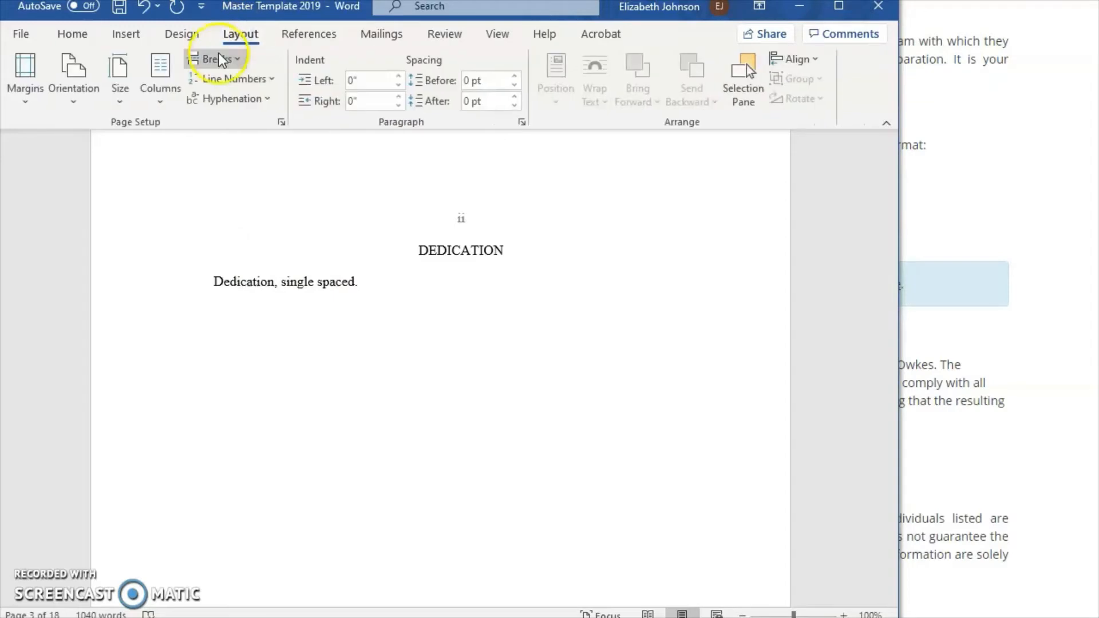
{"action": "left_click", "coordinate": [217, 58]}
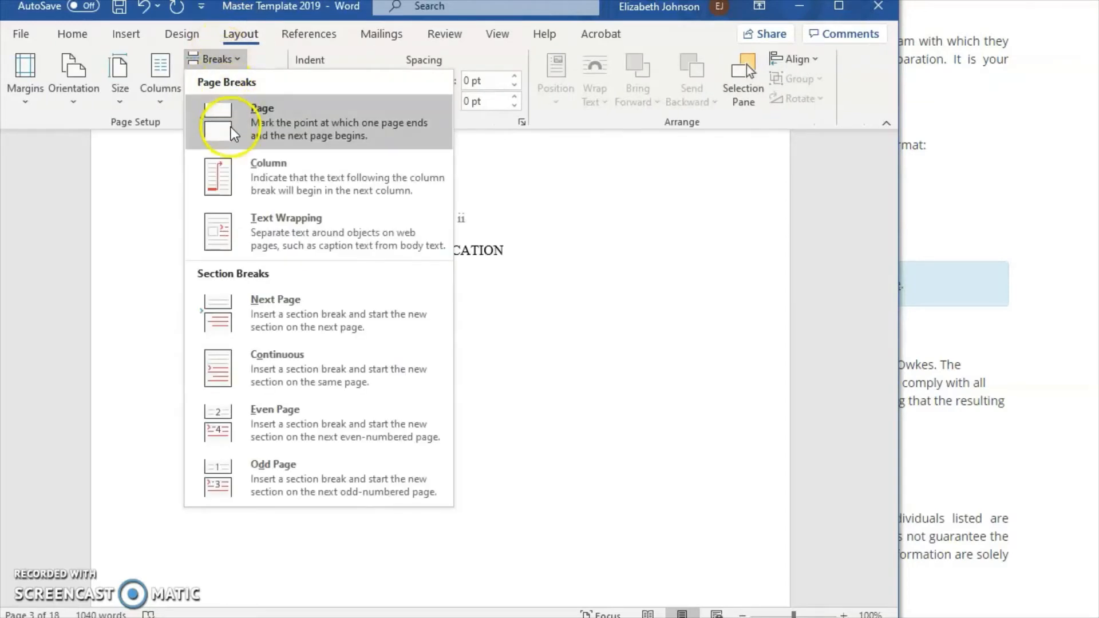
{"action": "left_click", "coordinate": [280, 118]}
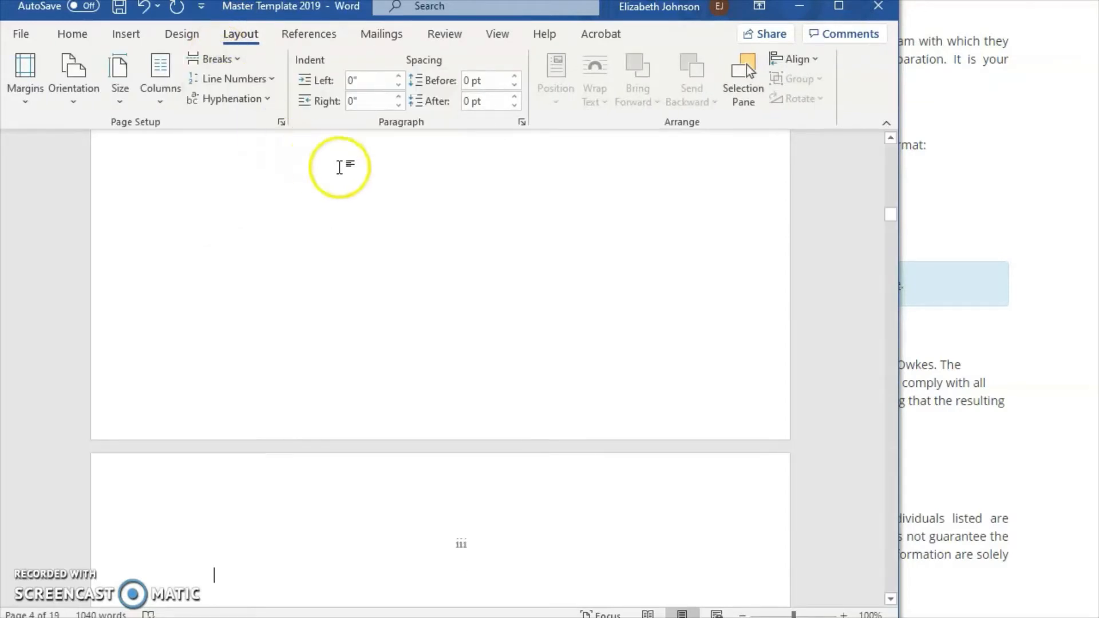
- Enter the heading ACKNOWLEDGMENTS at the start of the blank page iii
{"action": "scroll", "coordinate": [415, 260], "scroll_direction": "down", "scroll_amount": 4}
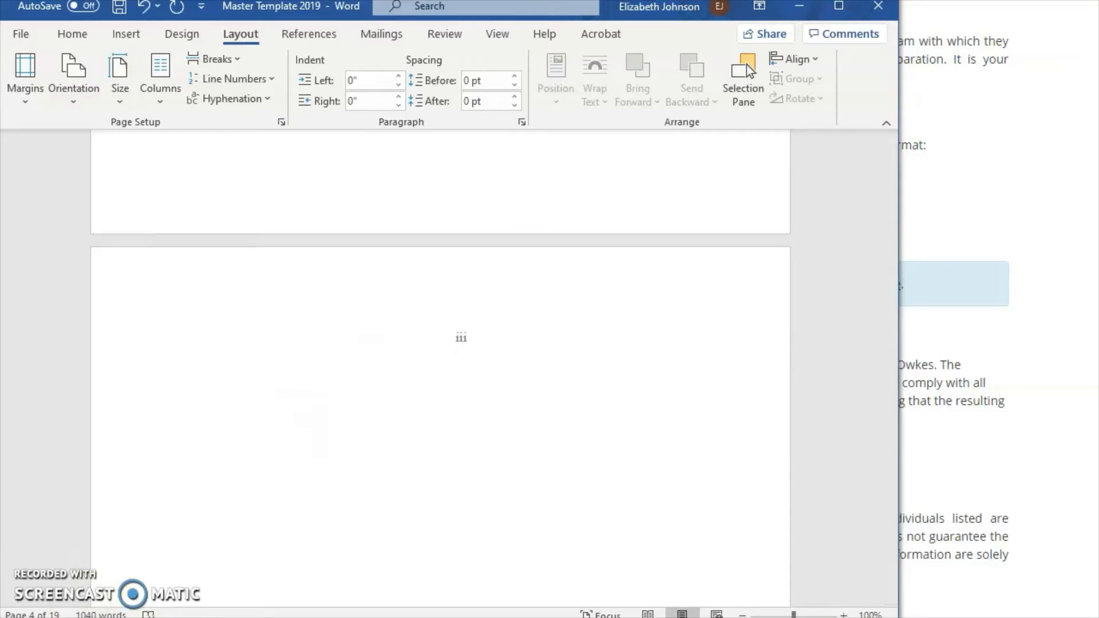
{"action": "left_click", "coordinate": [447, 387]}
{"action": "type", "text": "a"}
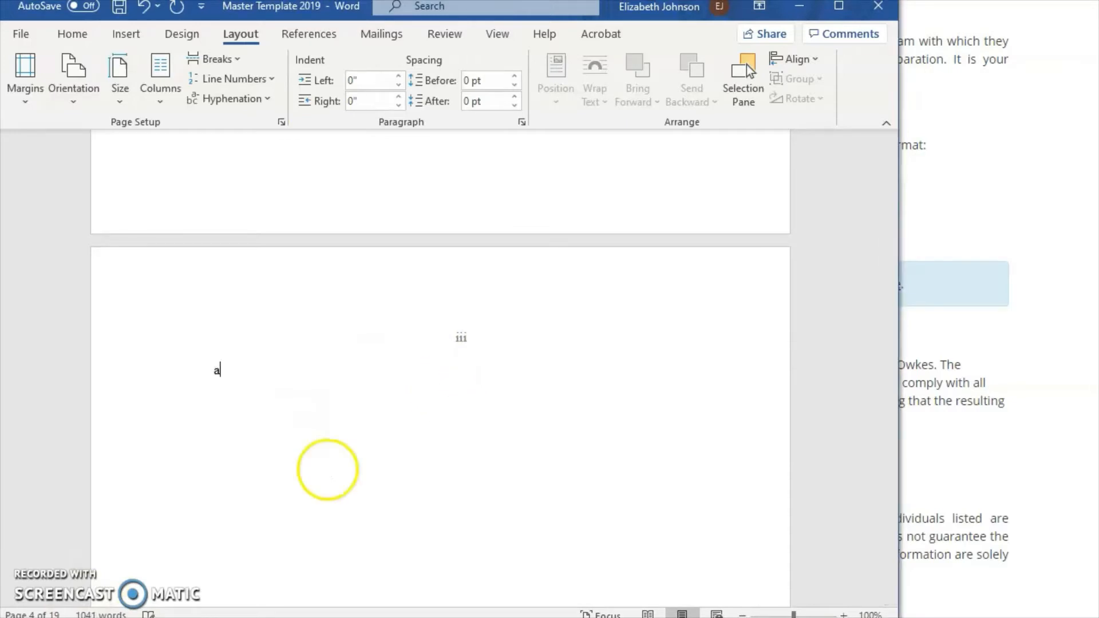
{"action": "key", "text": "BackSpace"}
{"action": "type", "text": "A"}
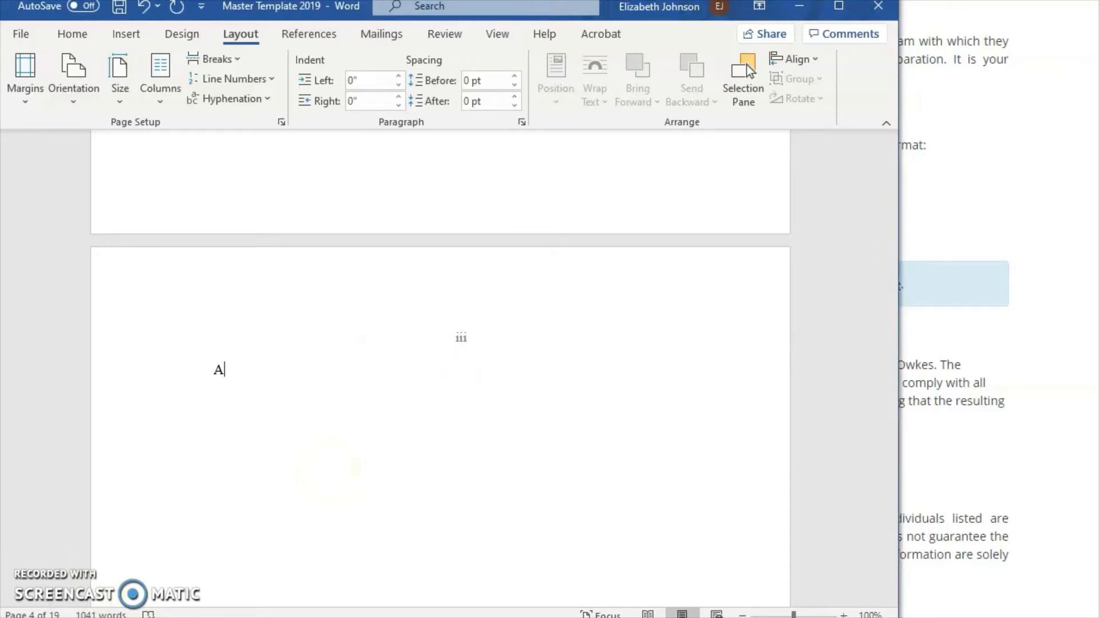
{"action": "type", "text": "CKNOWLEDGMENT"}
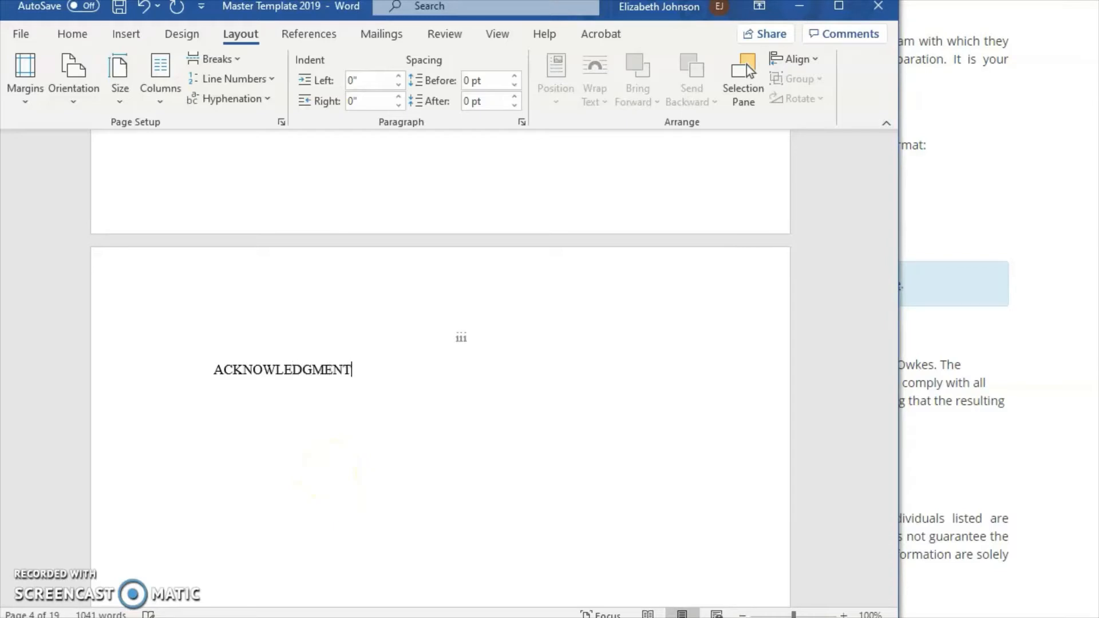
{"action": "type", "text": "S"}
- Apply the Ch title style to the ACKNOWLEDGMENTS heading
{"action": "triple_click", "coordinate": [303, 373]}
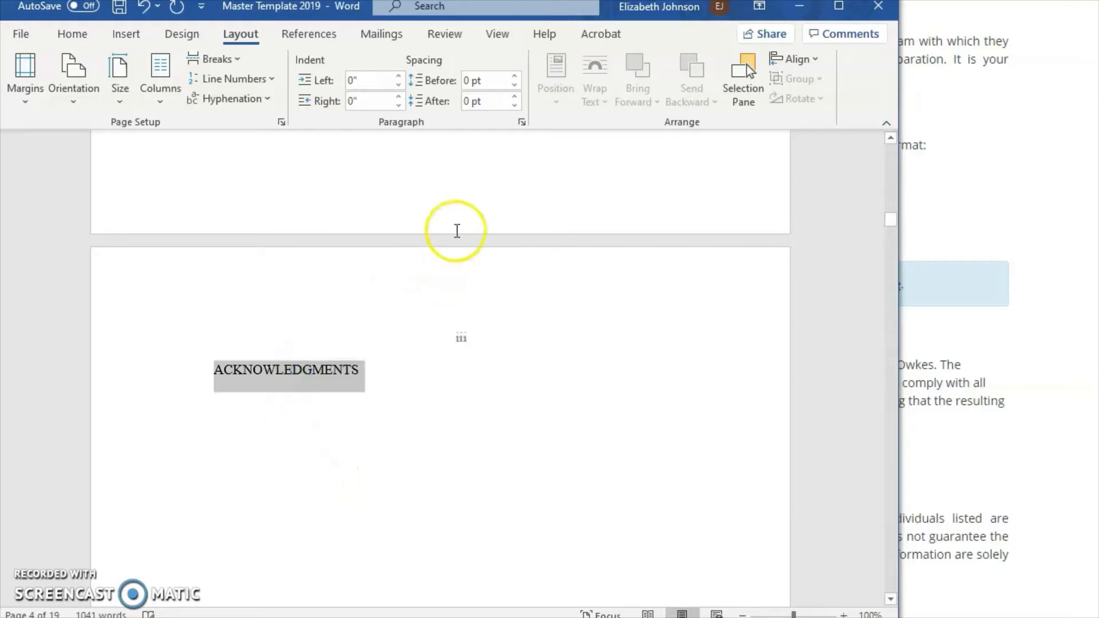
{"action": "left_click", "coordinate": [73, 33]}
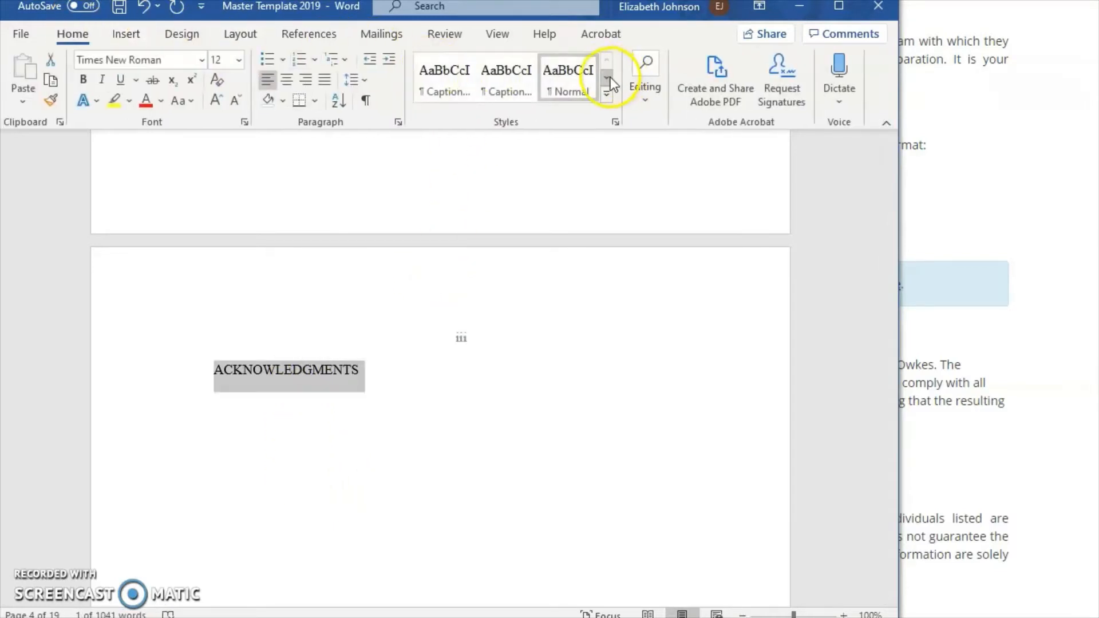
{"action": "left_click", "coordinate": [607, 77]}
{"action": "left_click", "coordinate": [517, 82]}
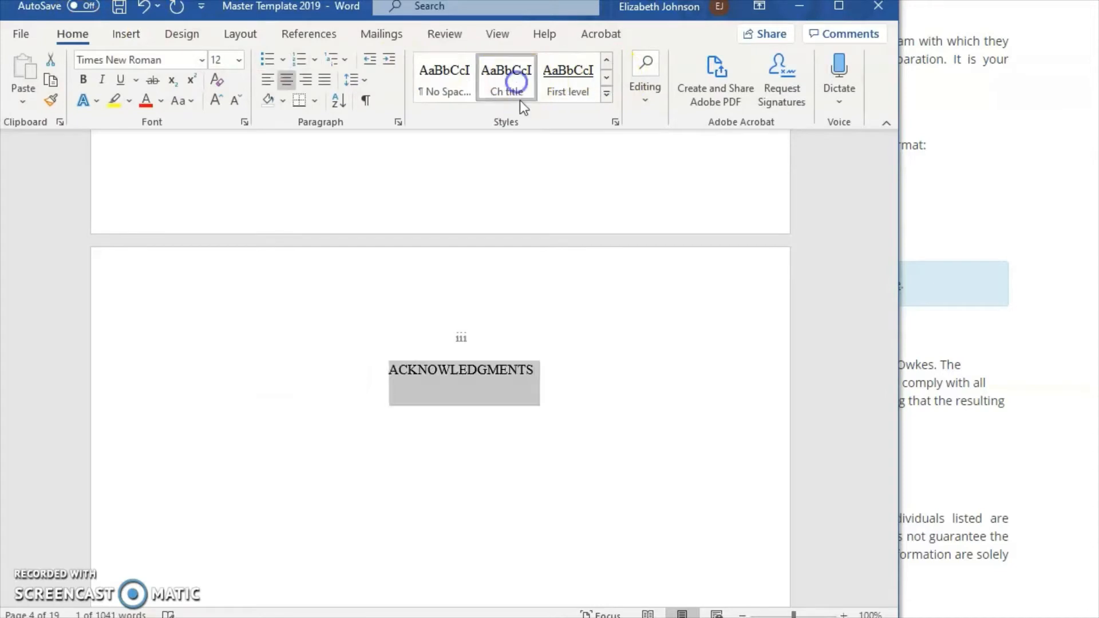
- Add the body line "Double spaced." below the ACKNOWLEDGMENTS heading
{"action": "left_click", "coordinate": [549, 376]}
{"action": "key", "text": "Return"}
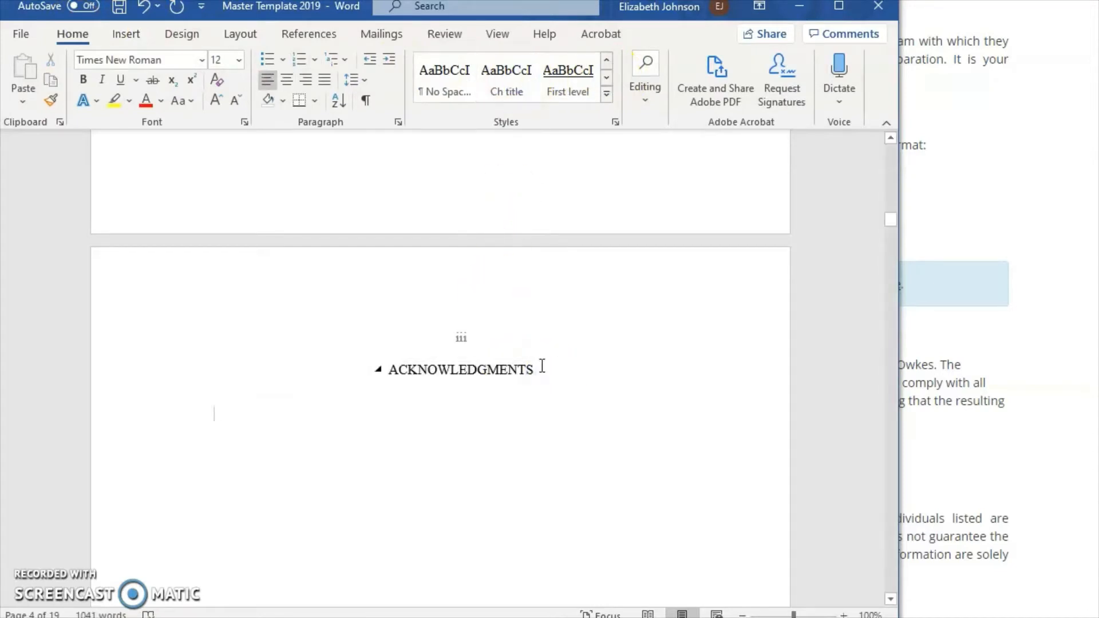
{"action": "type", "text": "d."}
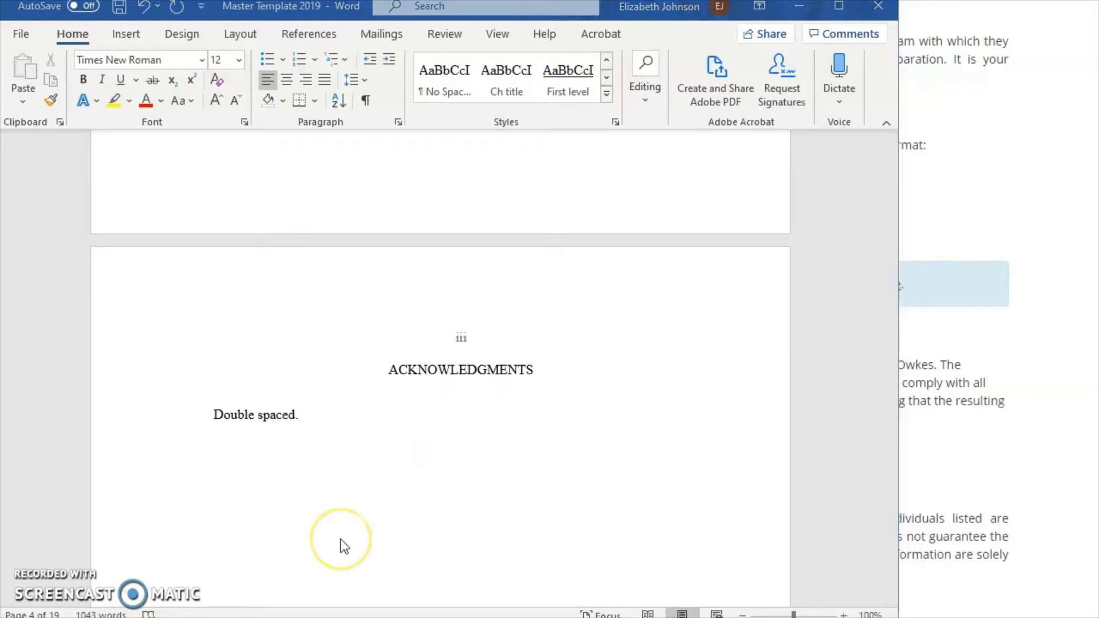
- Extend the table of contents' initial First Level Heading entry with "This is a Very Long Heading and We Will Have to Wrap the Text so that it Looks Good When We’re Done"
{"action": "scroll", "coordinate": [342, 546], "scroll_direction": "down", "scroll_amount": 5}
{"action": "scroll", "coordinate": [342, 546], "scroll_direction": "down", "scroll_amount": 10}
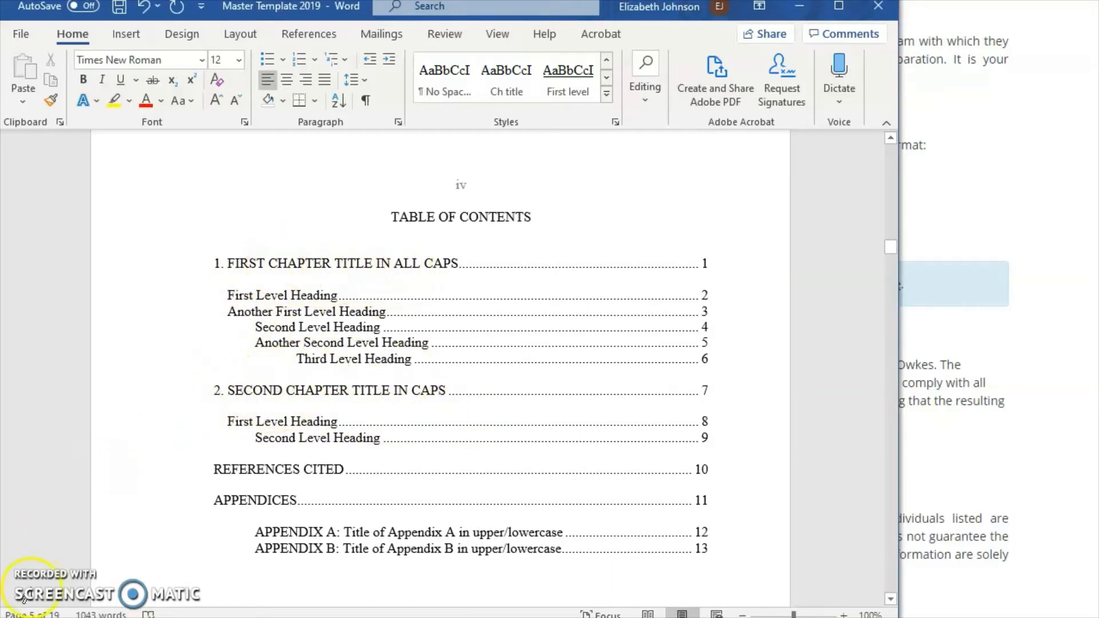
{"action": "left_click_drag", "start_coordinate": [225, 295], "coordinate": [418, 354]}
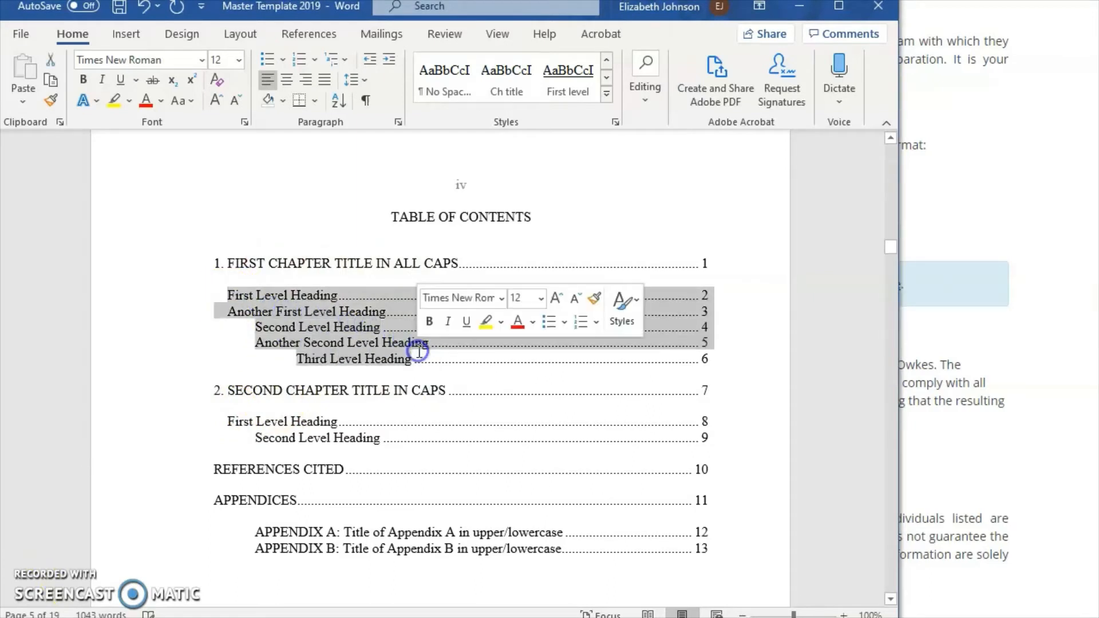
{"action": "left_click", "coordinate": [290, 313]}
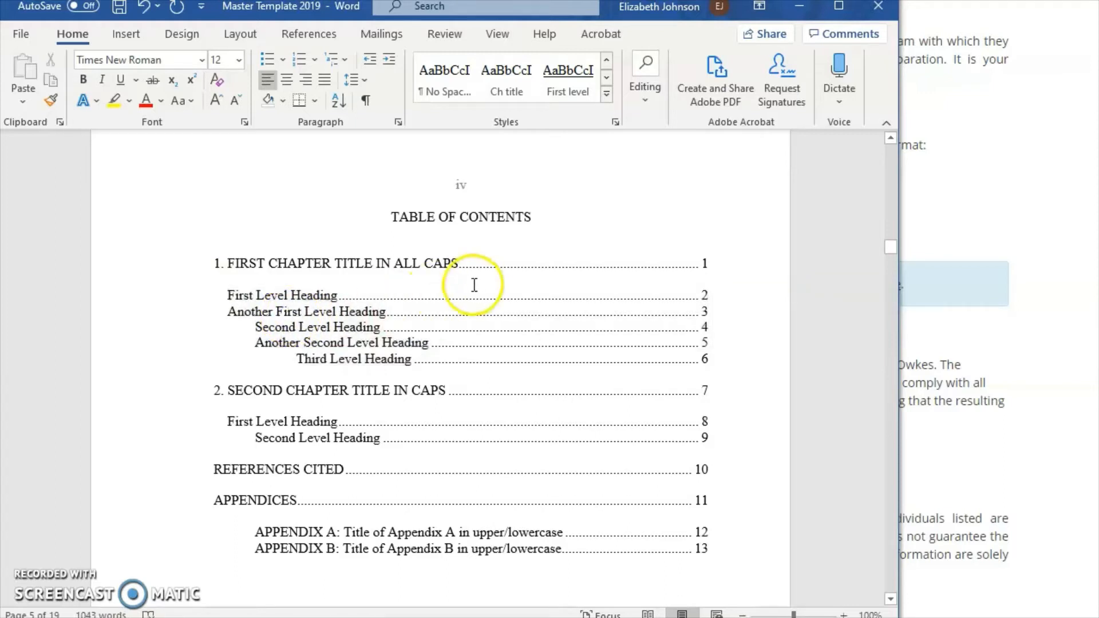
{"action": "left_click", "coordinate": [370, 336]}
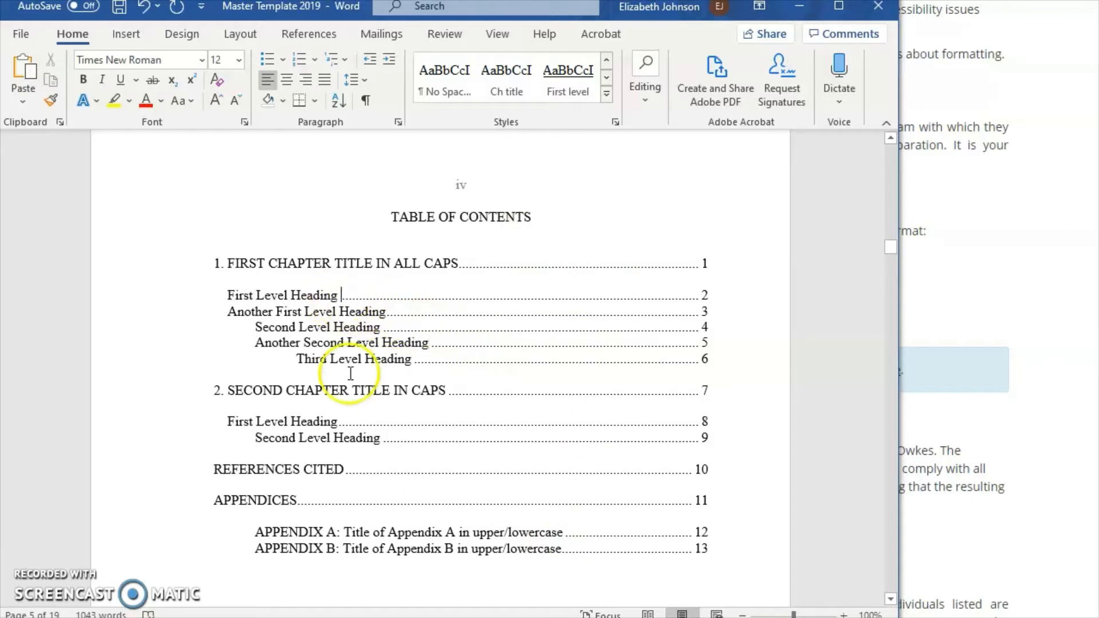
{"action": "type", "text": "This is a Very Long Heading and We Will Have to Wrap the Text so that it Looks Good When We’re Done"}
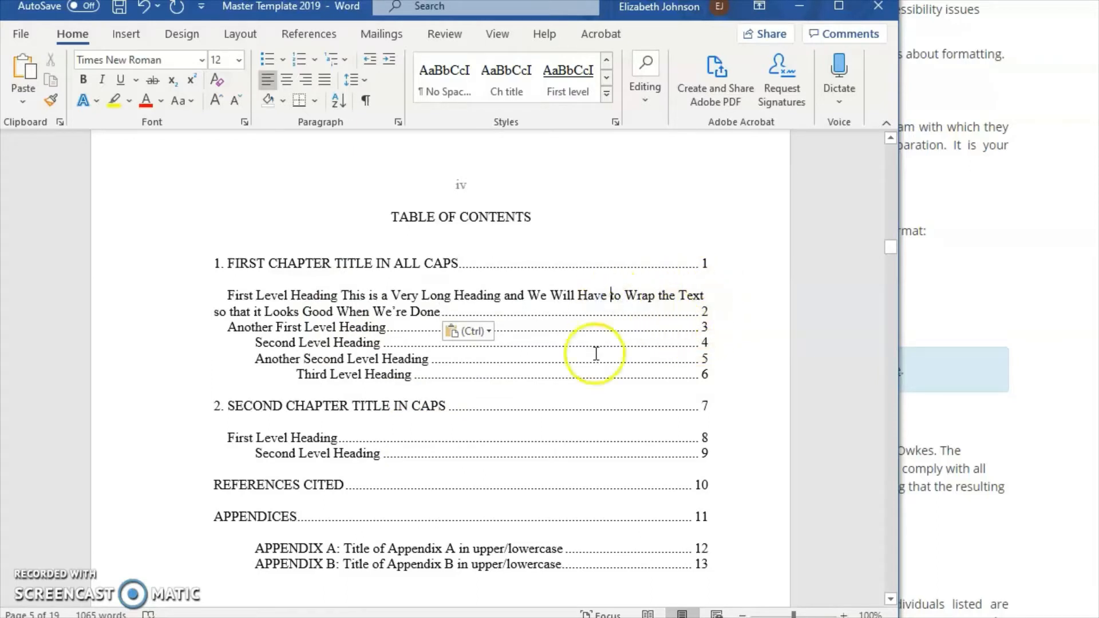
- Insert a line break before "to Wrap the Text" in the long contents entry and reduce the spacing in front of its second line
{"action": "key", "text": "shift+Return"}
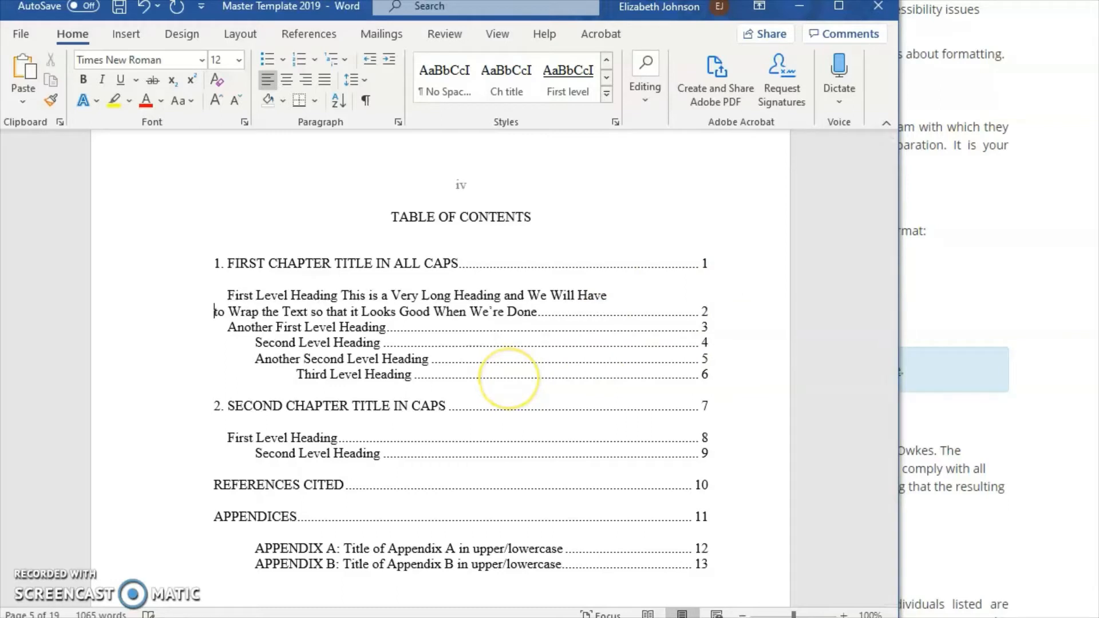
{"action": "key", "text": "Tab"}
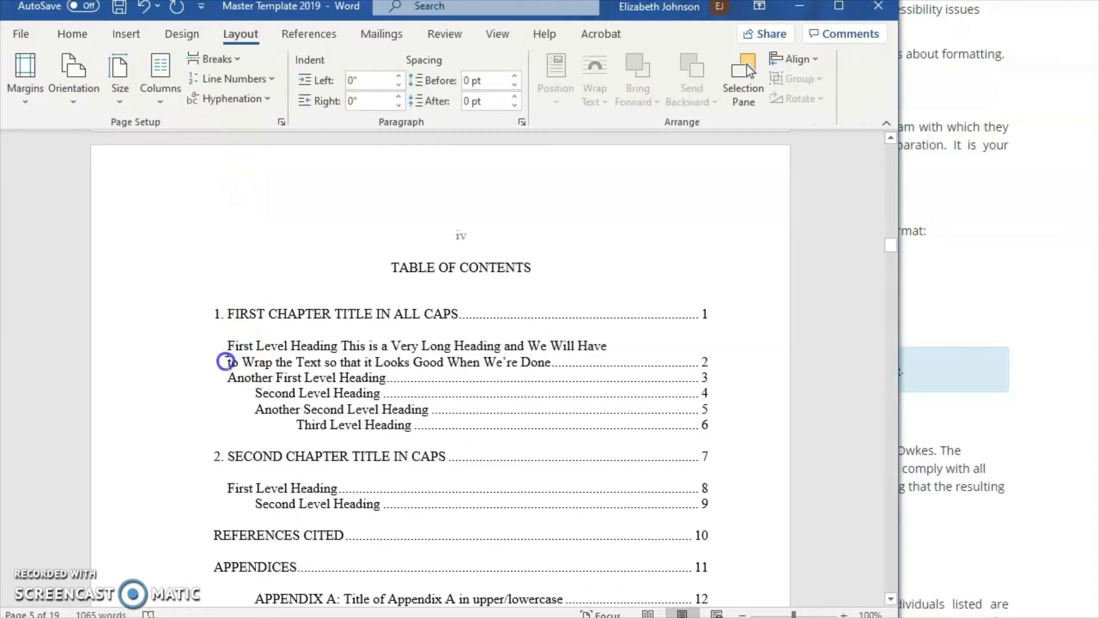
{"action": "key", "text": "BackSpace"}
{"action": "key", "text": "BackSpace"}
{"action": "key", "text": "BackSpace"}
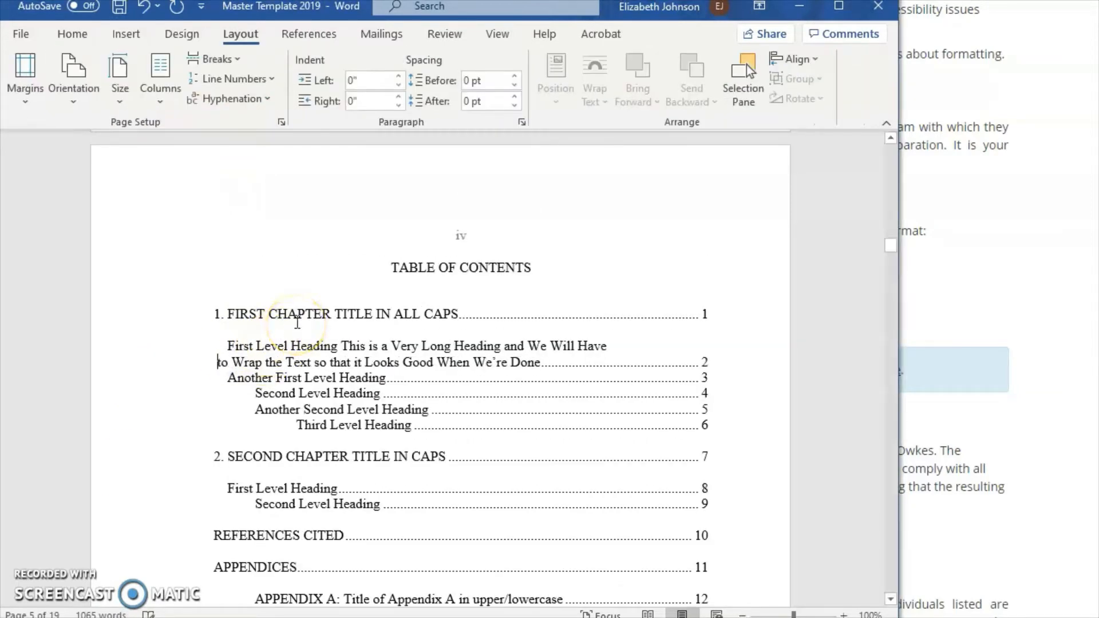
- Show the ruler and align the long entry's second line under the start of "First Level Heading"
{"action": "left_click", "coordinate": [497, 34]}
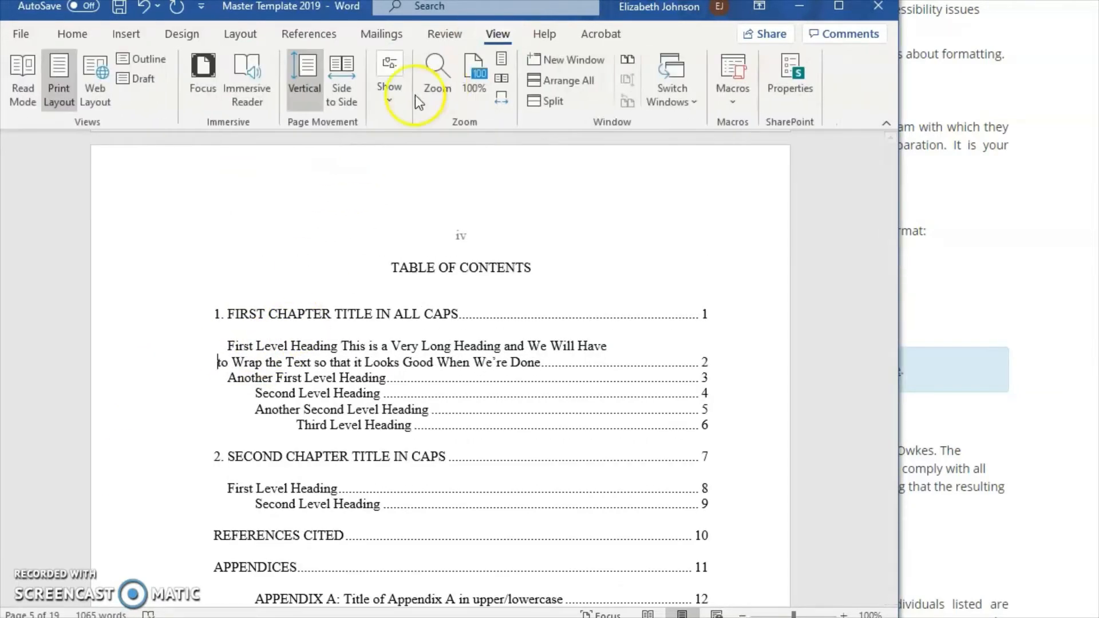
{"action": "left_click", "coordinate": [385, 101]}
{"action": "left_click", "coordinate": [380, 142]}
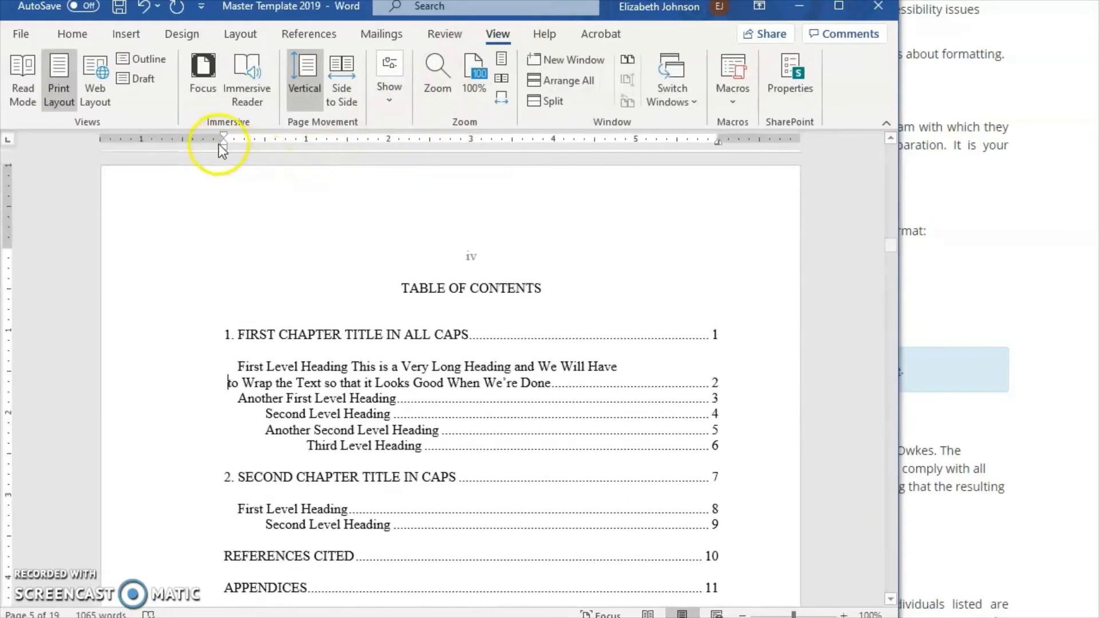
{"action": "left_click_drag", "start_coordinate": [221, 146], "coordinate": [230, 146]}
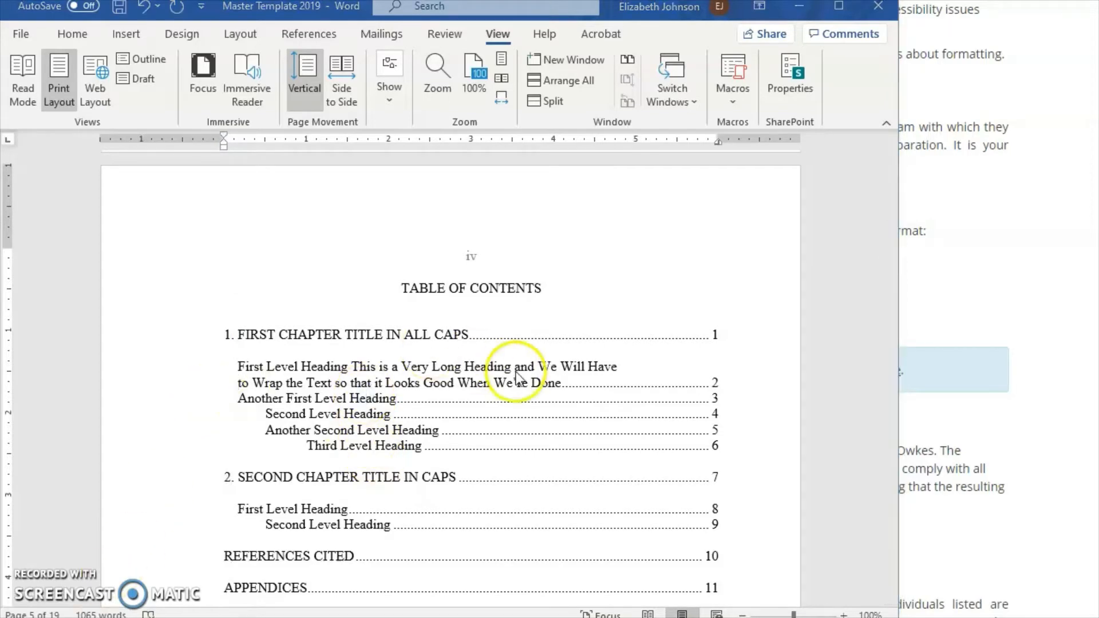
- Review the preliminary pages from the end of the table of contents through the lists of tables and figures, the glossary and the abstract
{"action": "scroll", "coordinate": [510, 372], "scroll_direction": "down", "scroll_amount": 9}
{"action": "scroll", "coordinate": [513, 374], "scroll_direction": "down", "scroll_amount": 15}
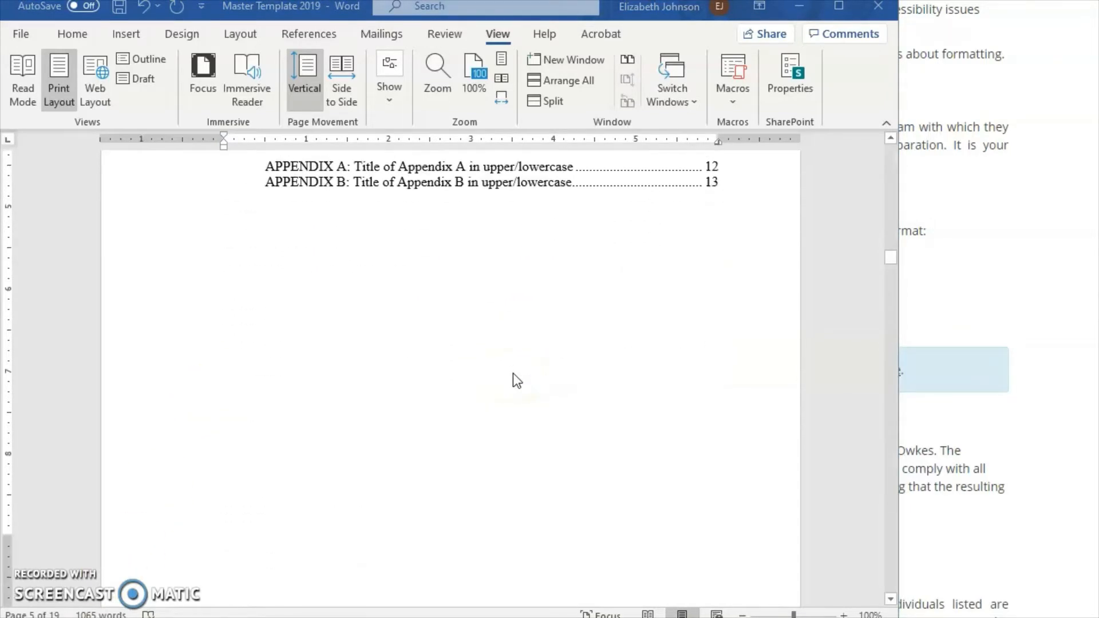
{"action": "left_click", "coordinate": [381, 388]}
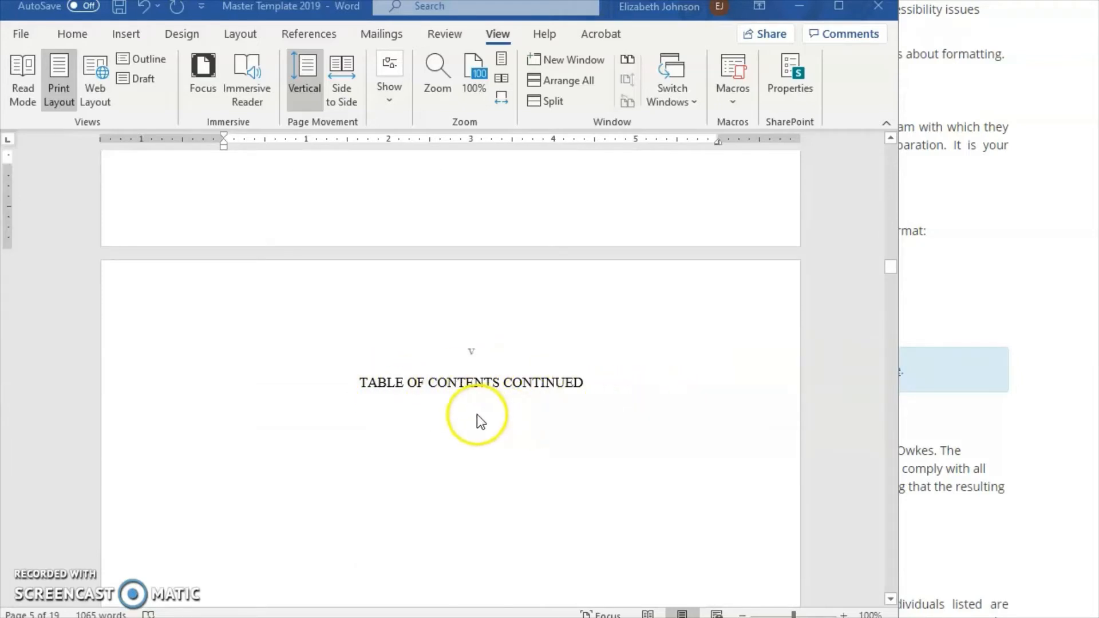
{"action": "scroll", "coordinate": [476, 415], "scroll_direction": "down", "scroll_amount": 3}
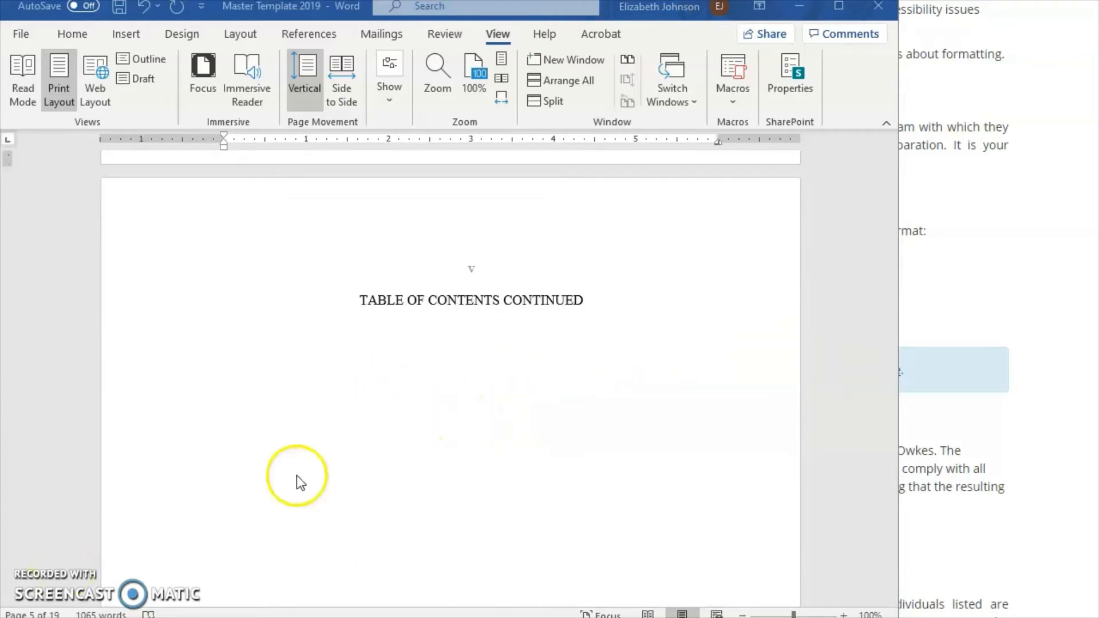
{"action": "scroll", "coordinate": [296, 476], "scroll_direction": "down", "scroll_amount": 5}
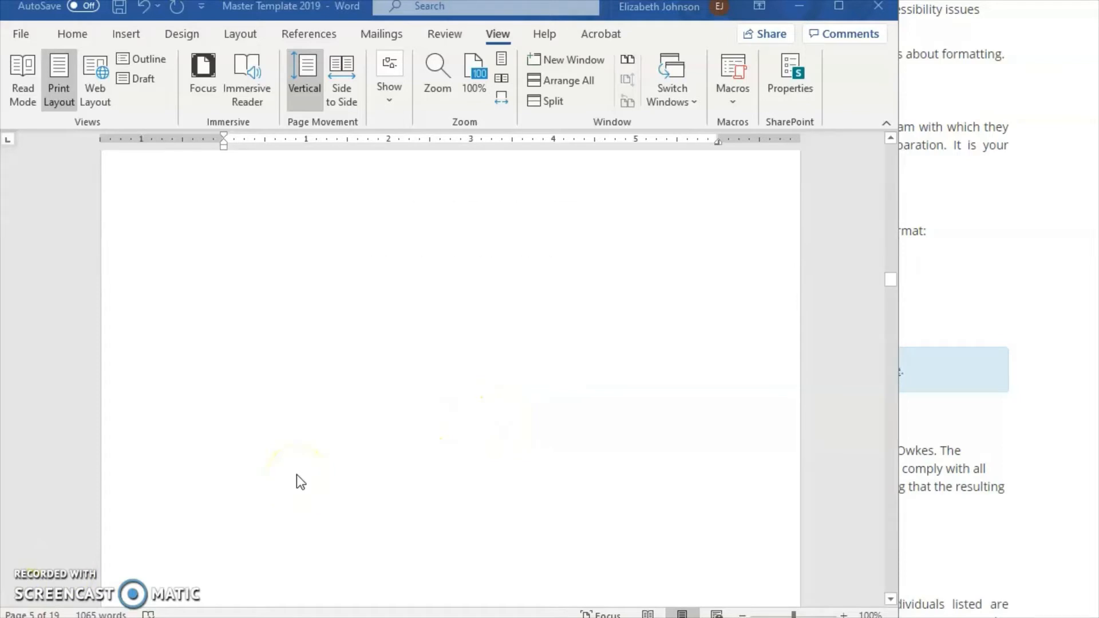
{"action": "scroll", "coordinate": [296, 475], "scroll_direction": "down", "scroll_amount": 12}
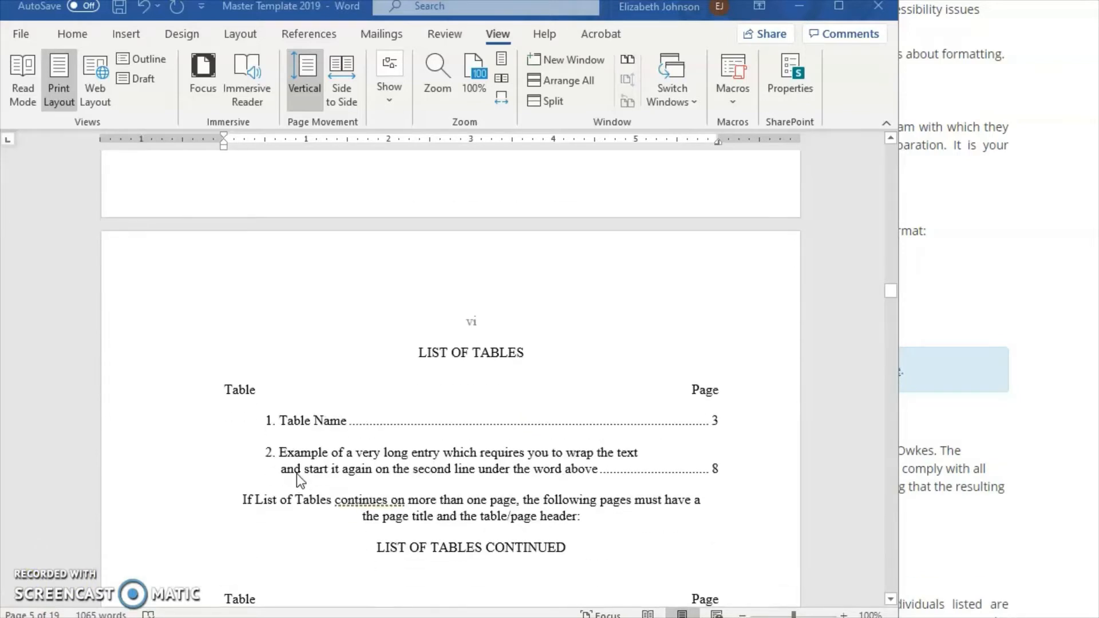
{"action": "scroll", "coordinate": [297, 473], "scroll_direction": "down", "scroll_amount": 3}
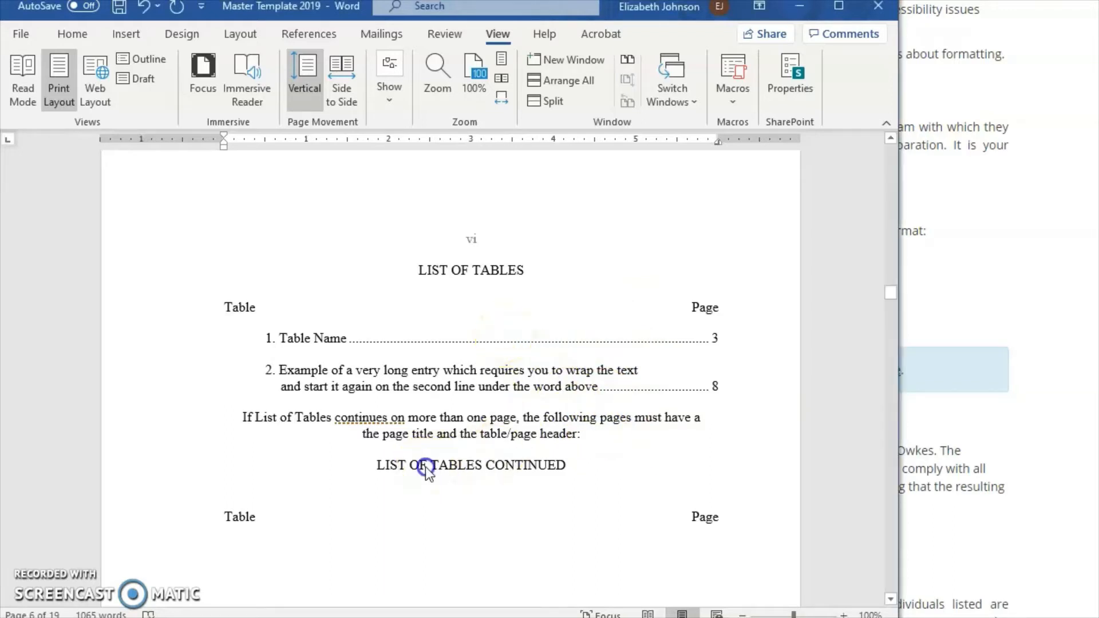
{"action": "scroll", "coordinate": [490, 453], "scroll_direction": "down", "scroll_amount": 2}
{"action": "scroll", "coordinate": [491, 453], "scroll_direction": "down", "scroll_amount": 10}
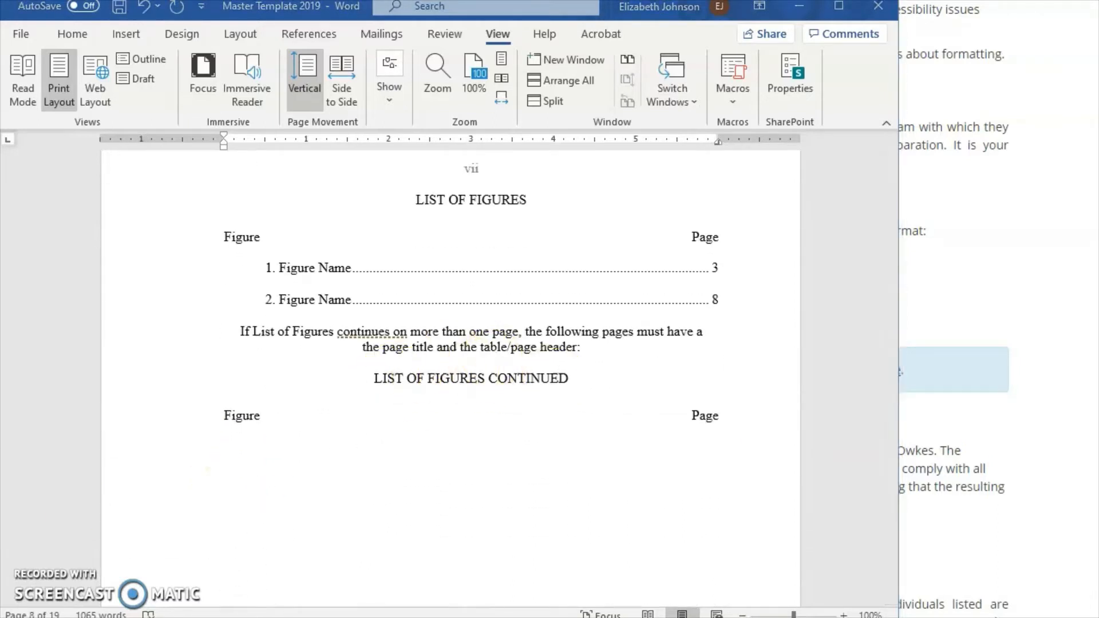
{"action": "scroll", "coordinate": [405, 370], "scroll_direction": "down", "scroll_amount": 8}
{"action": "scroll", "coordinate": [404, 369], "scroll_direction": "down", "scroll_amount": 7}
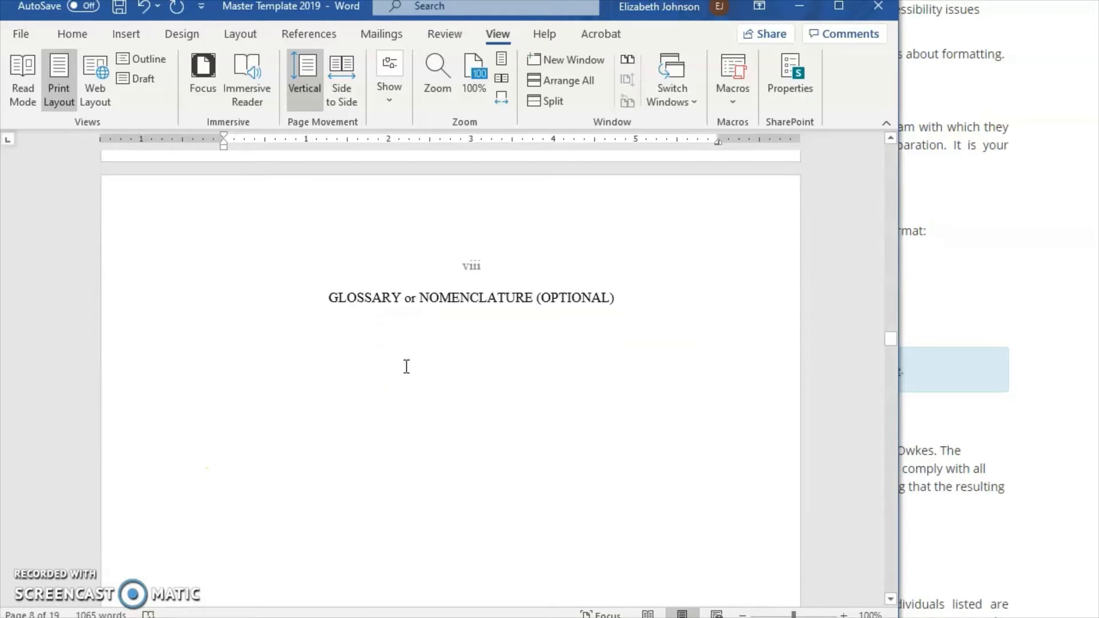
{"action": "scroll", "coordinate": [406, 366], "scroll_direction": "down", "scroll_amount": 2}
{"action": "scroll", "coordinate": [406, 366], "scroll_direction": "down", "scroll_amount": 1}
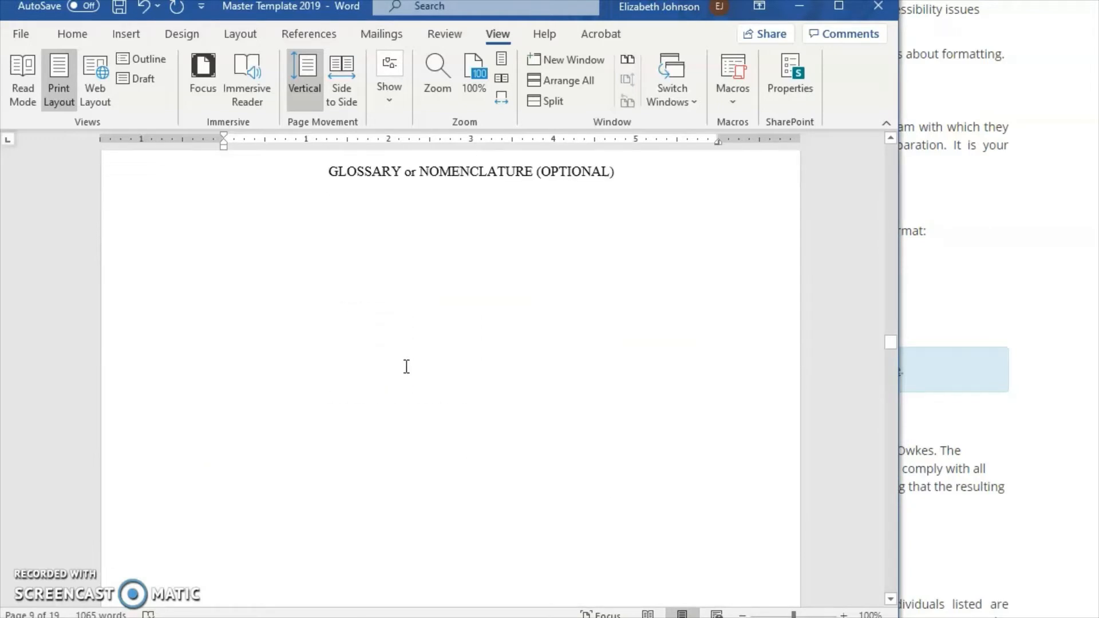
{"action": "scroll", "coordinate": [406, 366], "scroll_direction": "down", "scroll_amount": 12}
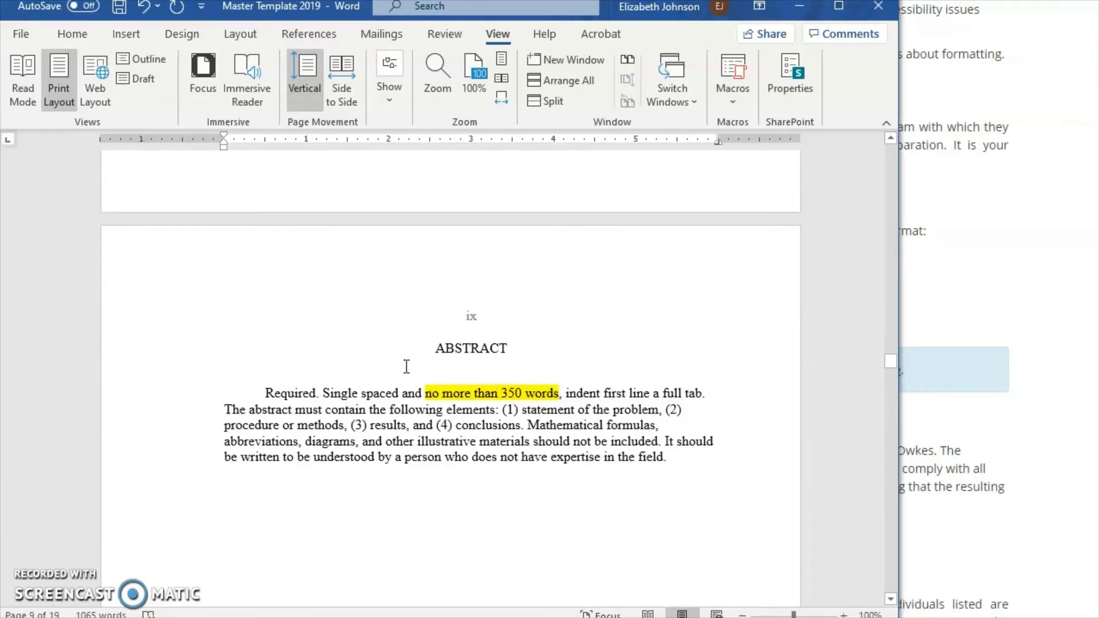
{"action": "scroll", "coordinate": [406, 366], "scroll_direction": "down", "scroll_amount": 2}
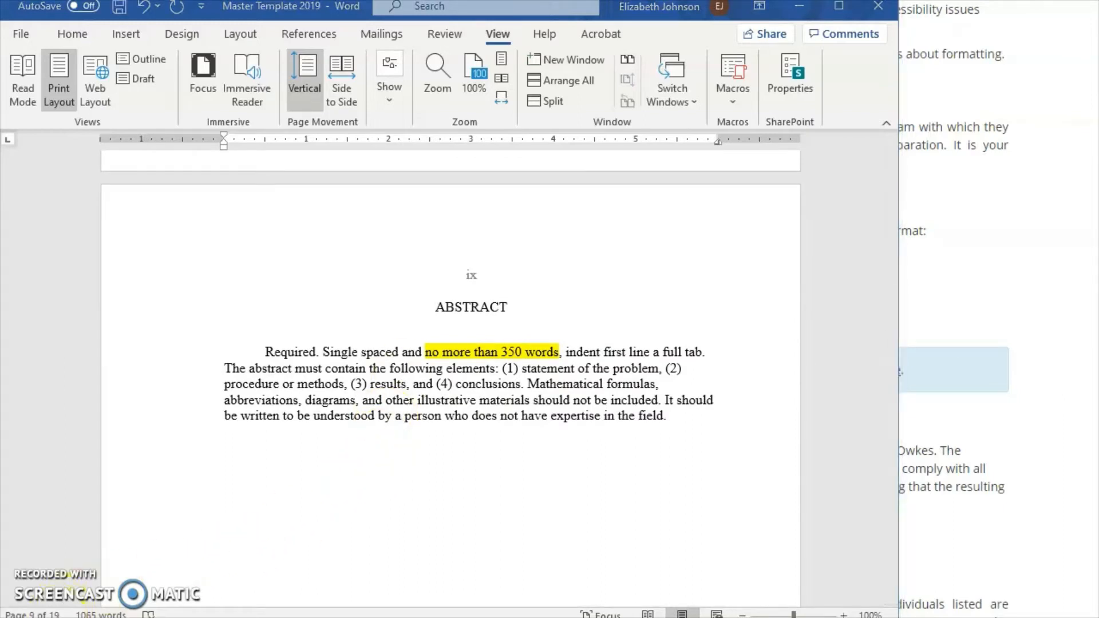
- Delete the sample chapter content from the chapter title on page 1 through the watershed table just before page 5
{"action": "scroll", "coordinate": [468, 415], "scroll_direction": "down", "scroll_amount": 5}
{"action": "scroll", "coordinate": [465, 412], "scroll_direction": "down", "scroll_amount": 6}
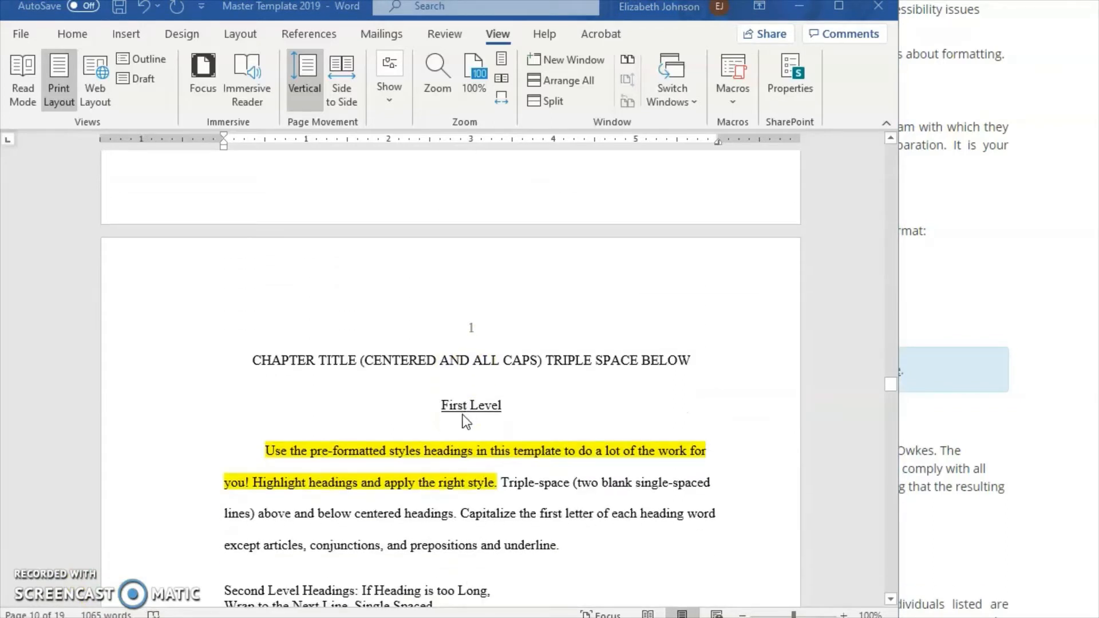
{"action": "left_click", "coordinate": [262, 367]}
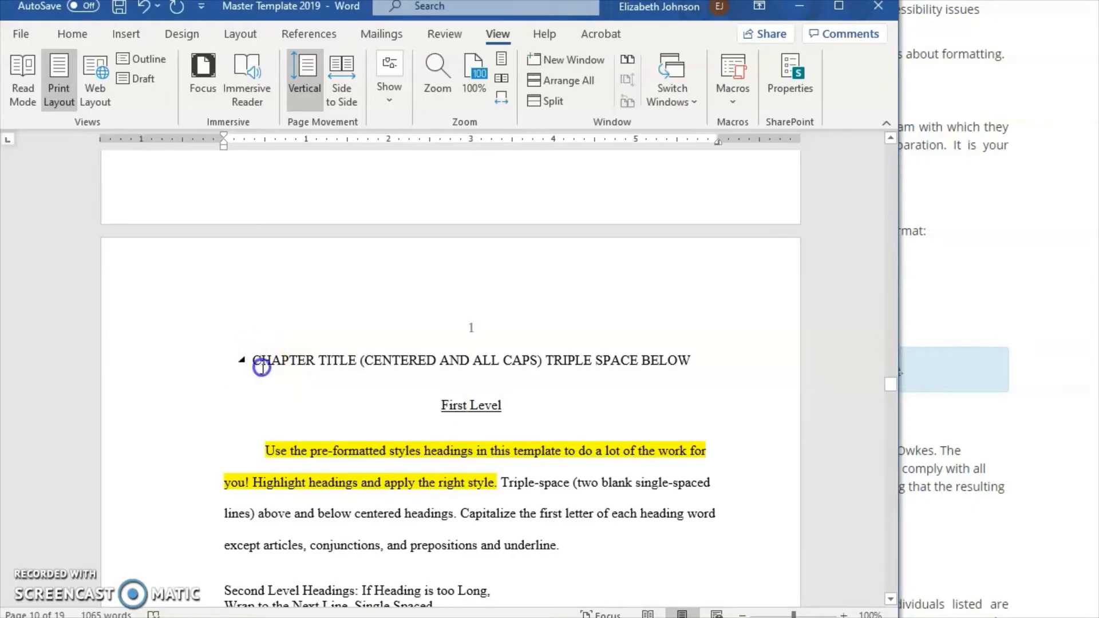
{"action": "left_click_drag", "start_coordinate": [261, 367], "coordinate": [378, 405]}
{"action": "scroll", "coordinate": [373, 400], "scroll_direction": "down", "scroll_amount": 12}
{"action": "scroll", "coordinate": [378, 403], "scroll_direction": "down", "scroll_amount": 15}
{"action": "scroll", "coordinate": [377, 404], "scroll_direction": "down", "scroll_amount": 15}
{"action": "scroll", "coordinate": [377, 404], "scroll_direction": "down", "scroll_amount": 8}
{"action": "scroll", "coordinate": [378, 404], "scroll_direction": "up", "scroll_amount": 10}
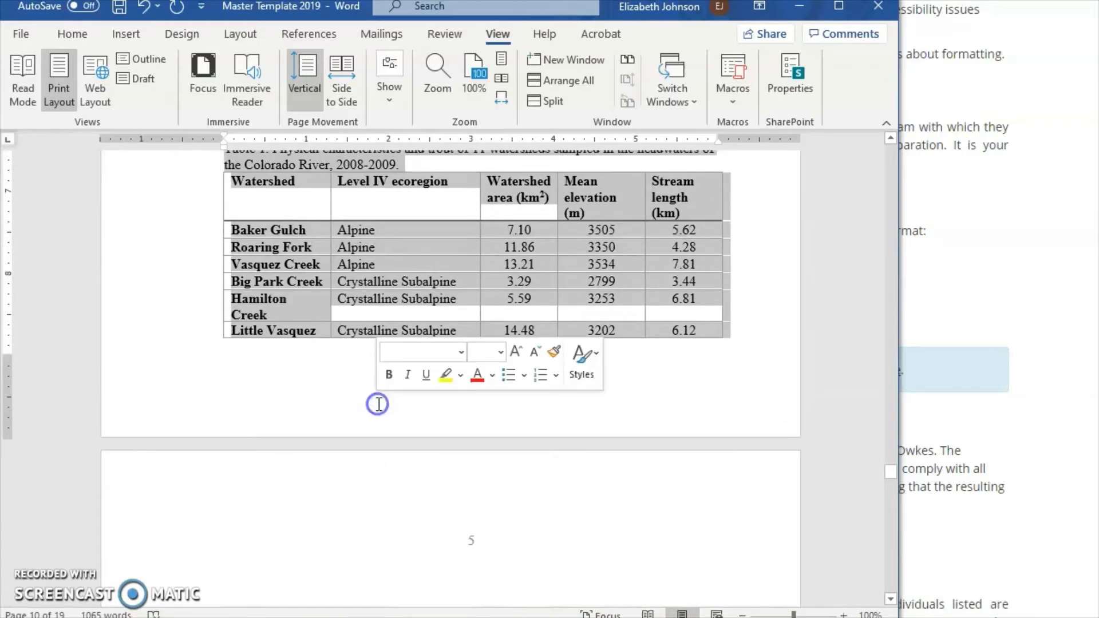
{"action": "key", "text": "Delete"}
{"action": "left_click", "coordinate": [460, 379]}
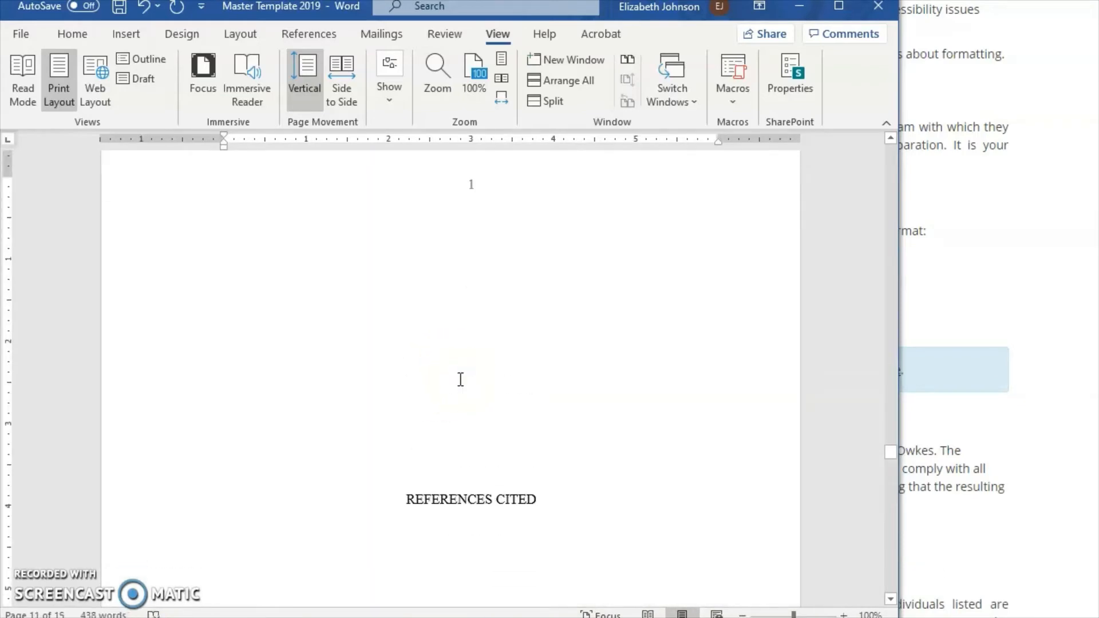
- Insert a page break ahead of the "REFERENCES CITED" heading
{"action": "left_click", "coordinate": [228, 38]}
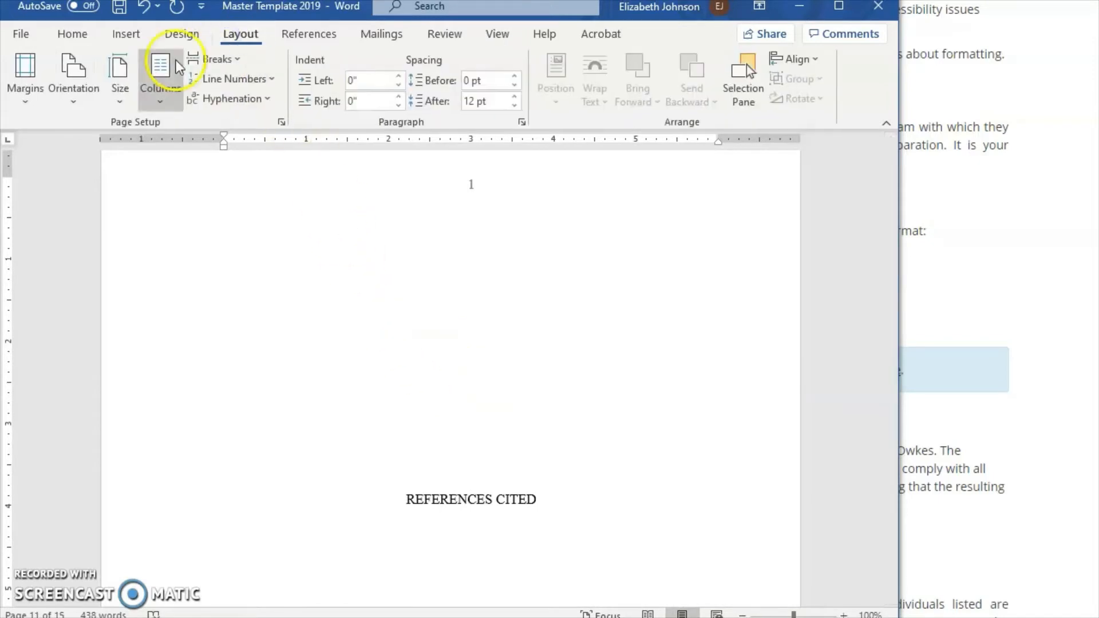
{"action": "left_click", "coordinate": [216, 59]}
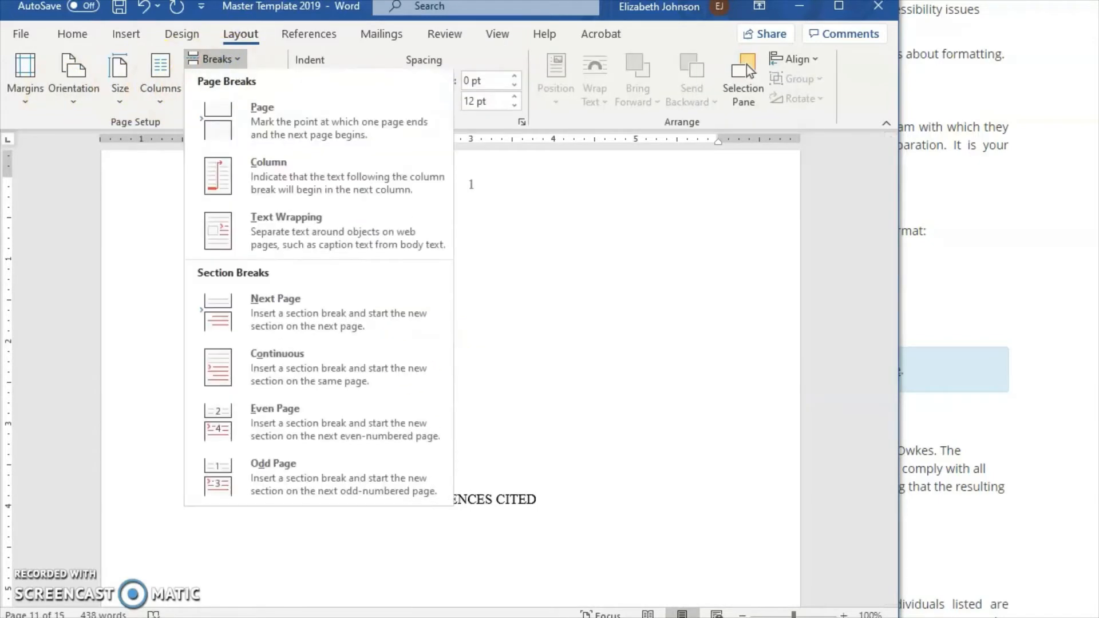
{"action": "left_click", "coordinate": [229, 109]}
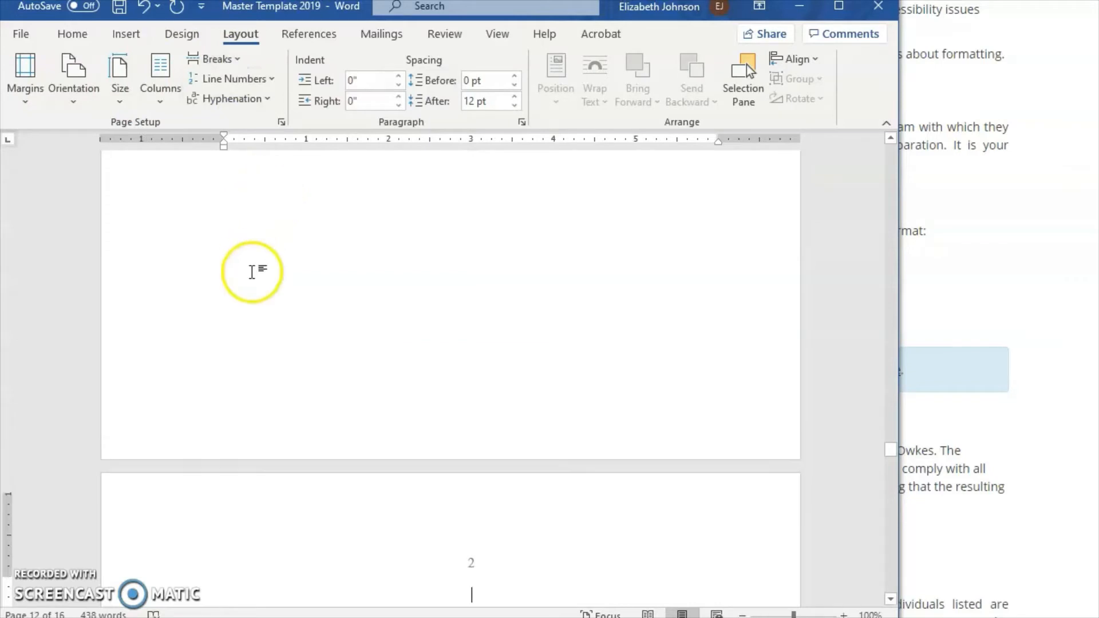
- Paste the "Yar Pirate Ipsum" sample title and its three paragraphs as left-aligned Normal text at the start of page 1
{"action": "scroll", "coordinate": [258, 319], "scroll_direction": "up", "scroll_amount": 15}
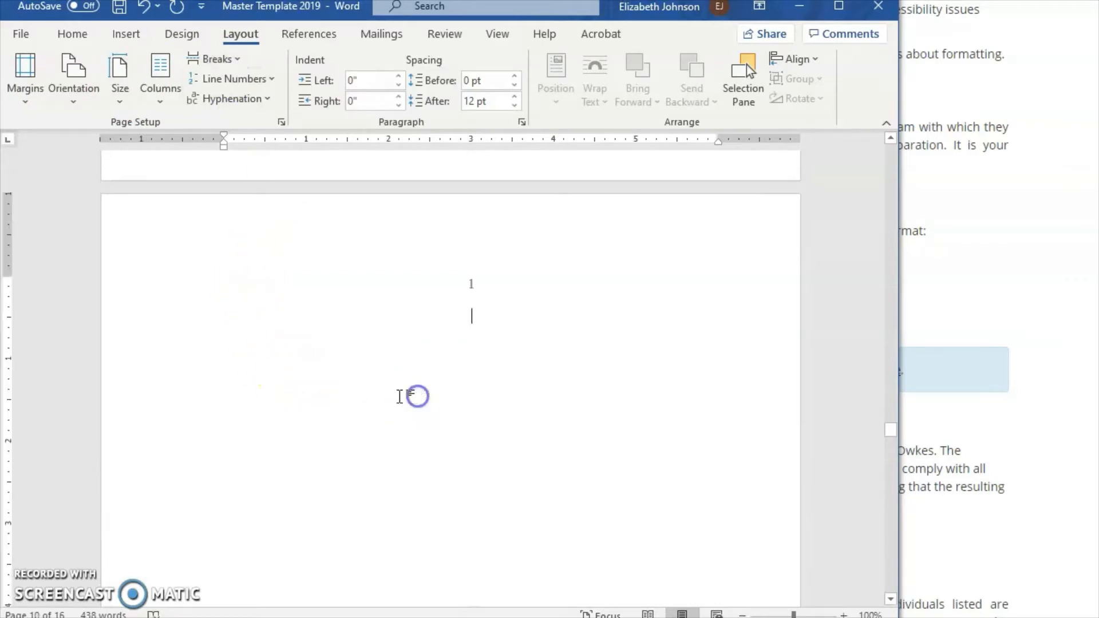
{"action": "left_click", "coordinate": [219, 319]}
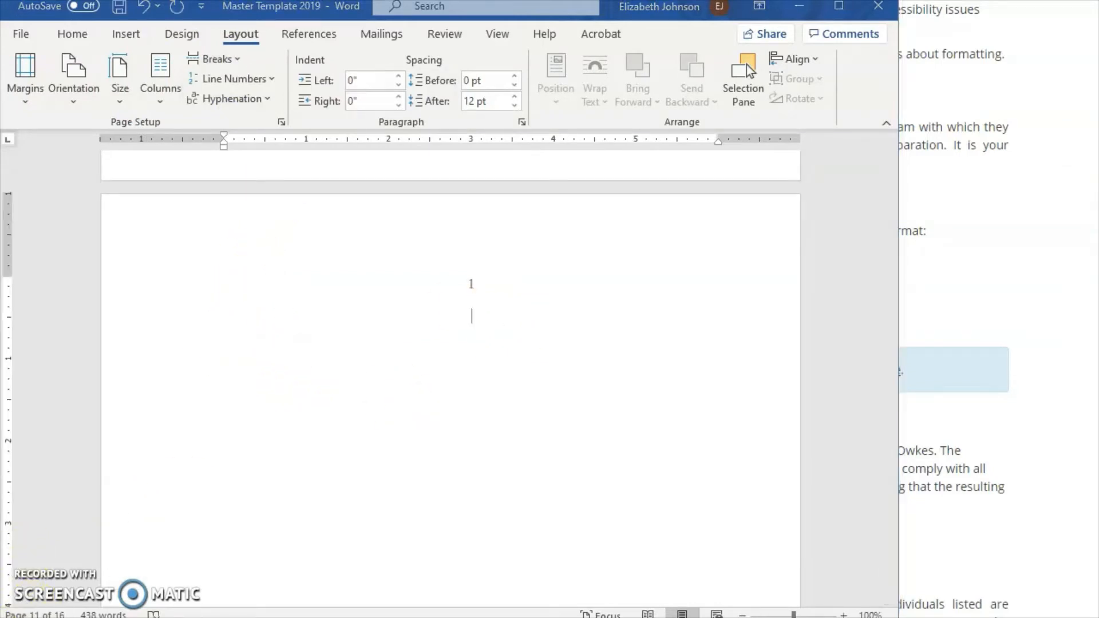
{"action": "left_click", "coordinate": [299, 265]}
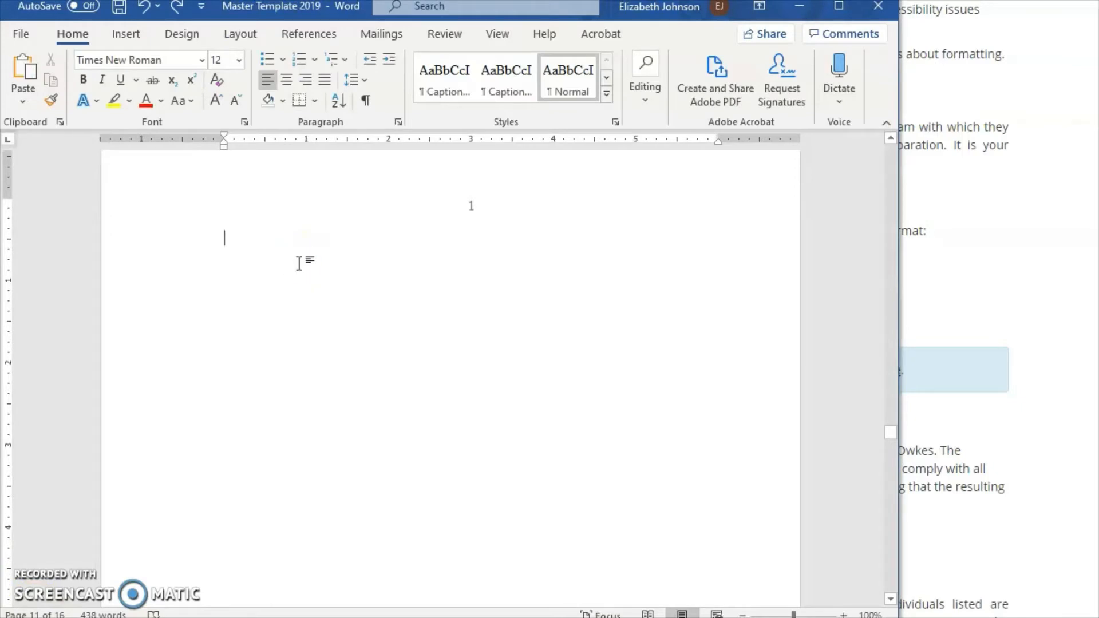
{"action": "type", "text": "Yar Pirate Ipsum Smartly ho fathom parrel keelhaul rutters. Rope's end draft reef sails dead men tell no tales red ensign me. Black jack chase guns fore Admiral of the Black avast chantey. Gabion grog blossom topgallant parley fore snow. Warp Plate Fleet main sheet barque provost poop deck. Heave to American Main nipperkin run a rig furl boom. Loaded to the gunwalls Corsair poop deck fluke starboard gun. Squiffy Letter of Marque gunwalls ahoy avast long clothes. Hardtack hempen halter scurvy fire ship case shot square-rigged. Cat o'nine tails marooned cutlass draught haul wind aft. Pinnace provost dead men tell no tales fire ship chantey topmast. Lanyard spirits interloper nipperkin Sink me Cat o'nine tails."}
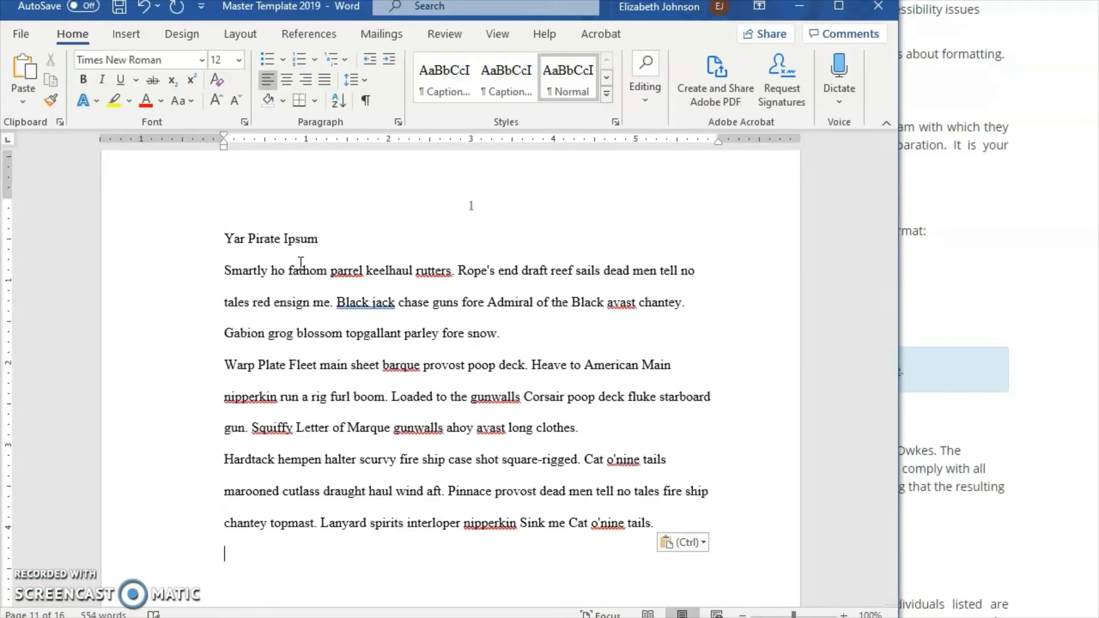
{"action": "left_click", "coordinate": [333, 263]}
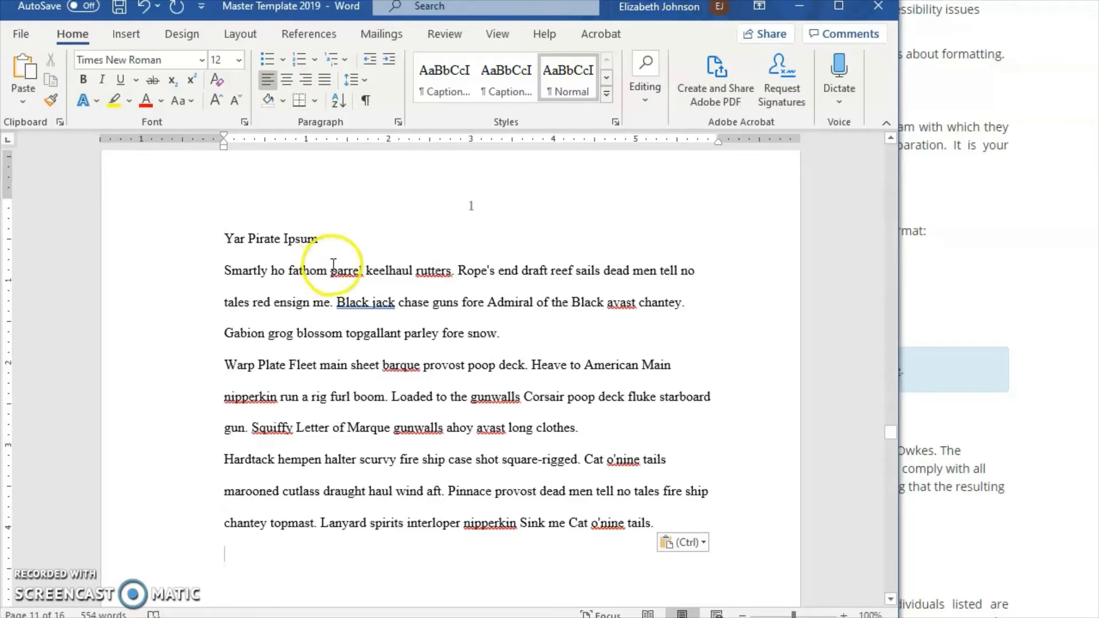
{"action": "left_click", "coordinate": [353, 286]}
{"action": "right_click", "coordinate": [353, 287]}
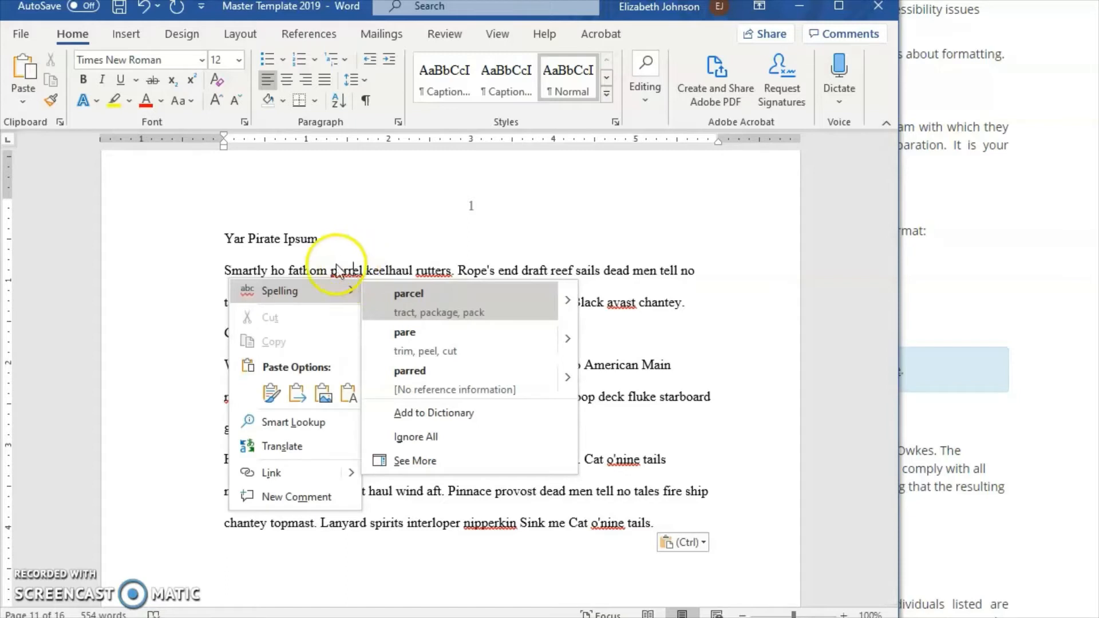
{"action": "left_click", "coordinate": [168, 294]}
{"action": "right_click", "coordinate": [302, 276]}
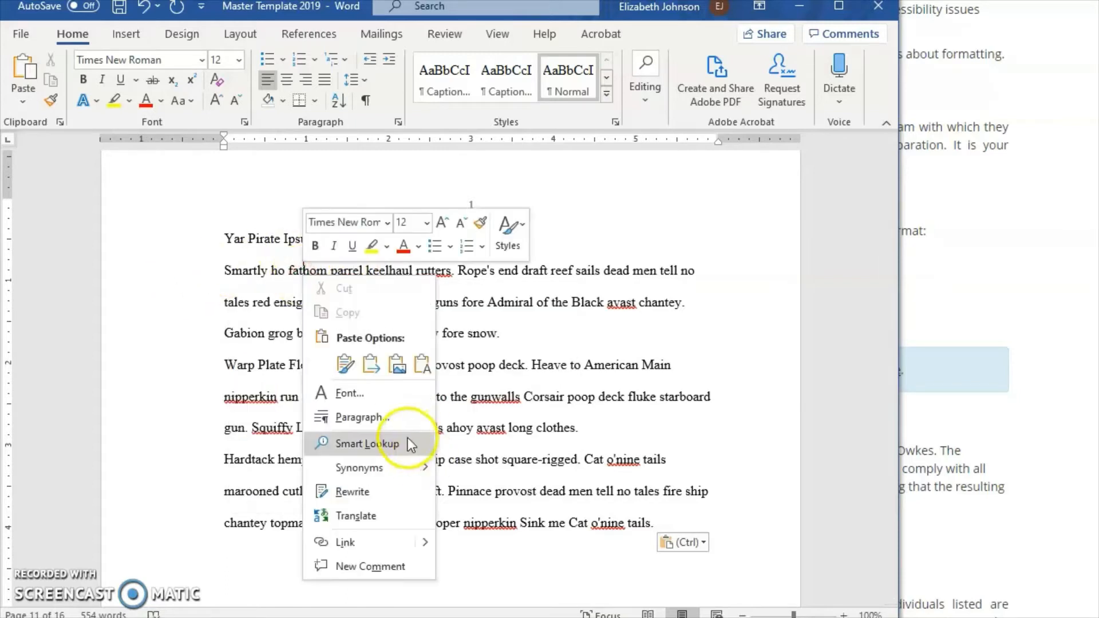
{"action": "left_click", "coordinate": [234, 283]}
- Open the paragraph settings for the three body paragraphs under "Yar Pirate Ipsum" and keep their line spacing at Double
{"action": "left_click_drag", "start_coordinate": [233, 277], "coordinate": [704, 544]}
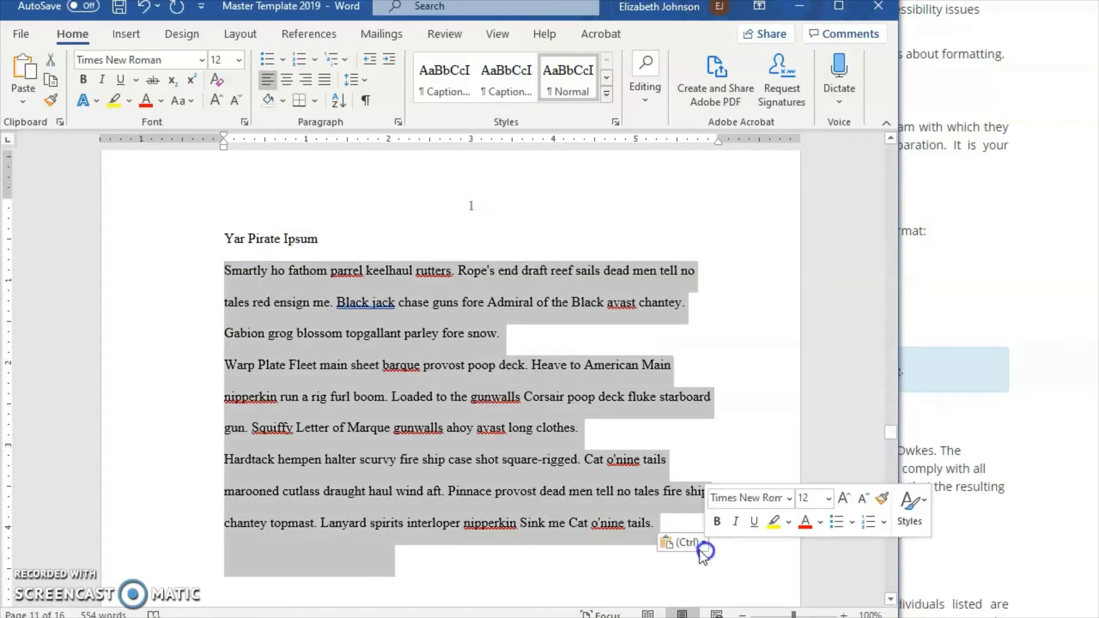
{"action": "right_click", "coordinate": [355, 314]}
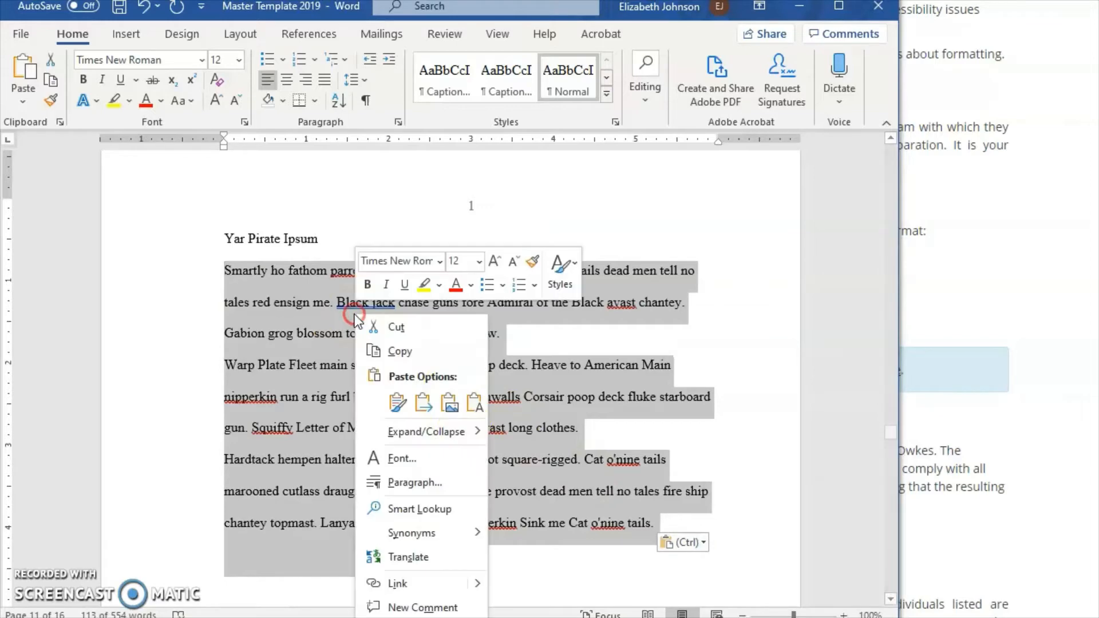
{"action": "left_click", "coordinate": [458, 482]}
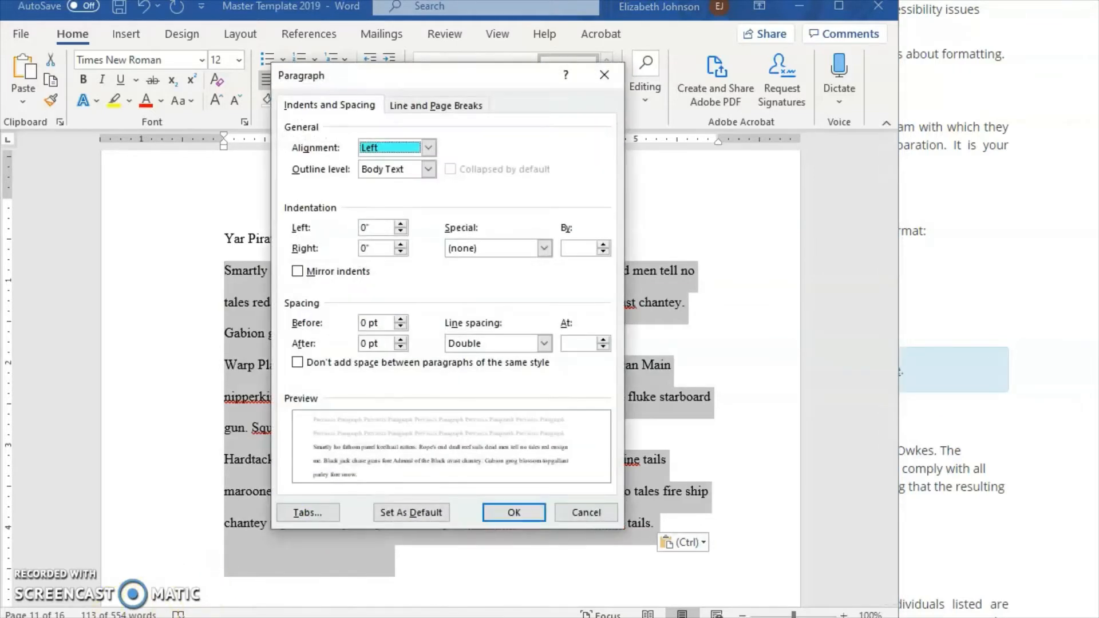
{"action": "left_click", "coordinate": [355, 452]}
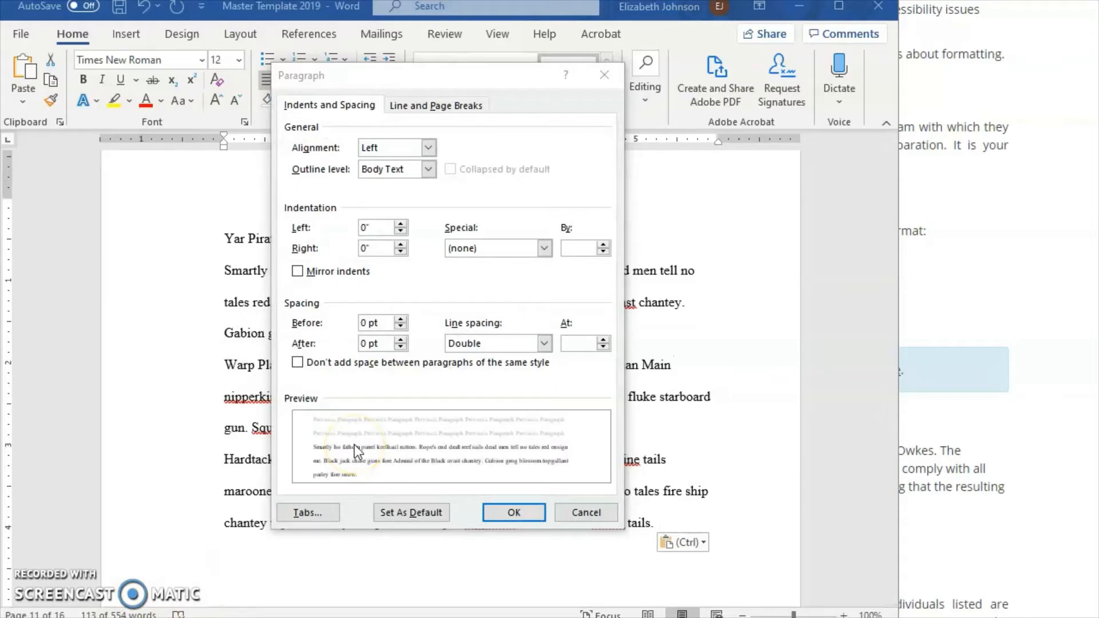
{"action": "left_click", "coordinate": [456, 407]}
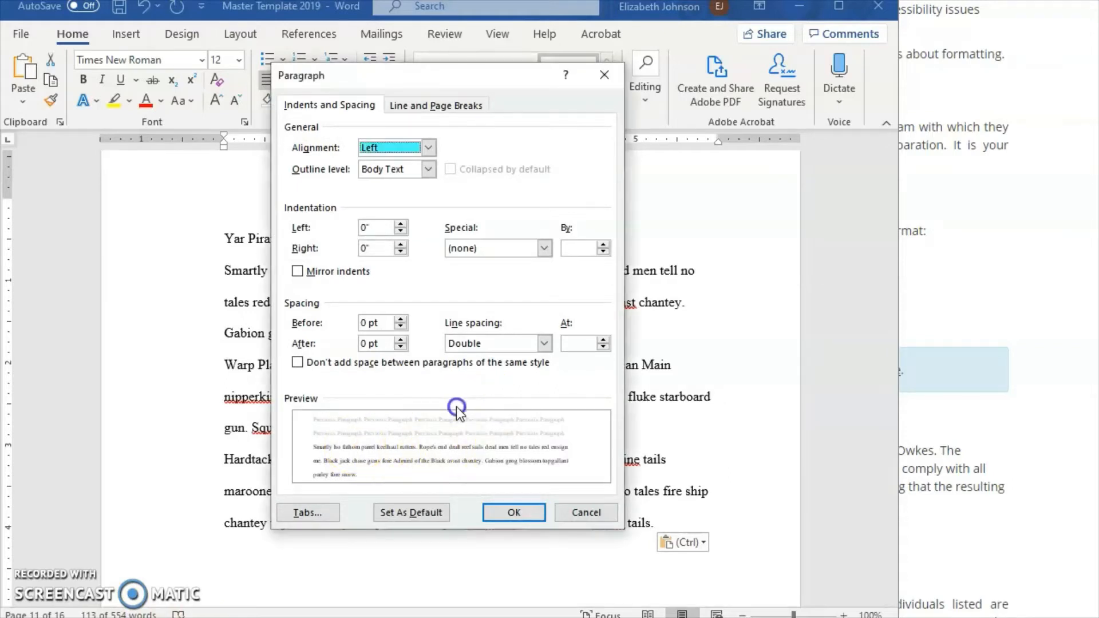
{"action": "left_click", "coordinate": [543, 344]}
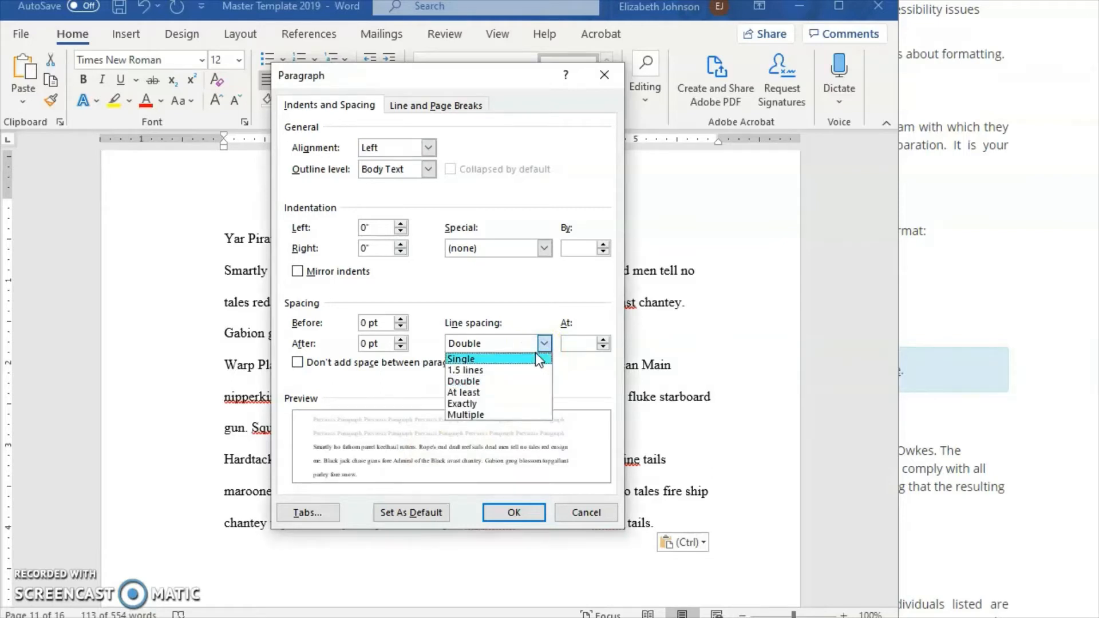
{"action": "left_click", "coordinate": [386, 387]}
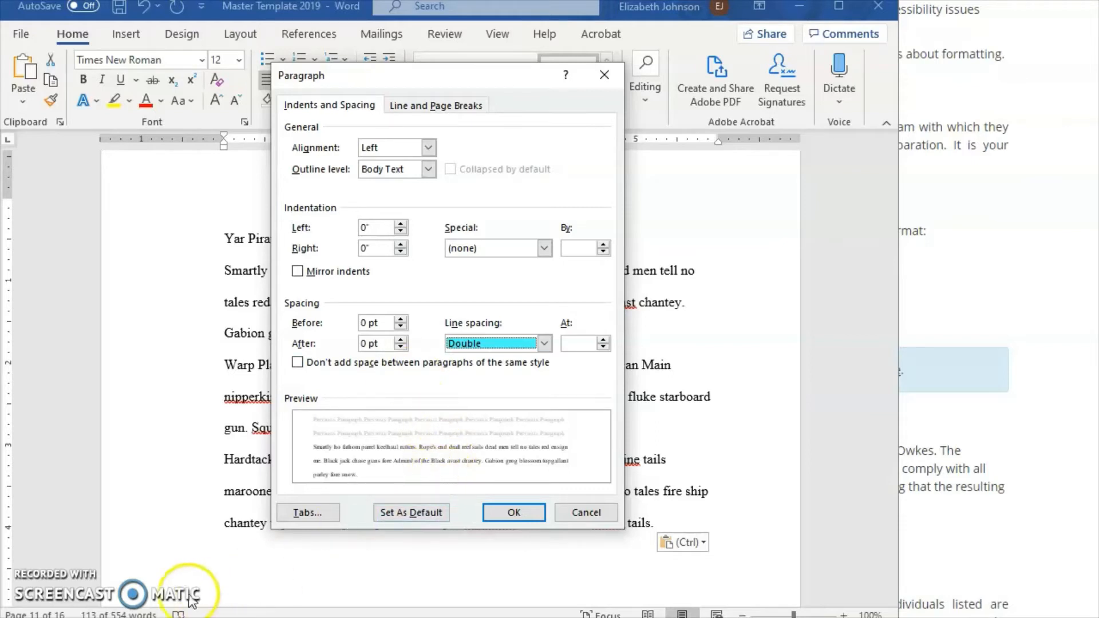
- Preview a Hanging indent for the selected paragraphs, and apply a First line indent of 0.5" instead
{"action": "left_click", "coordinate": [500, 254]}
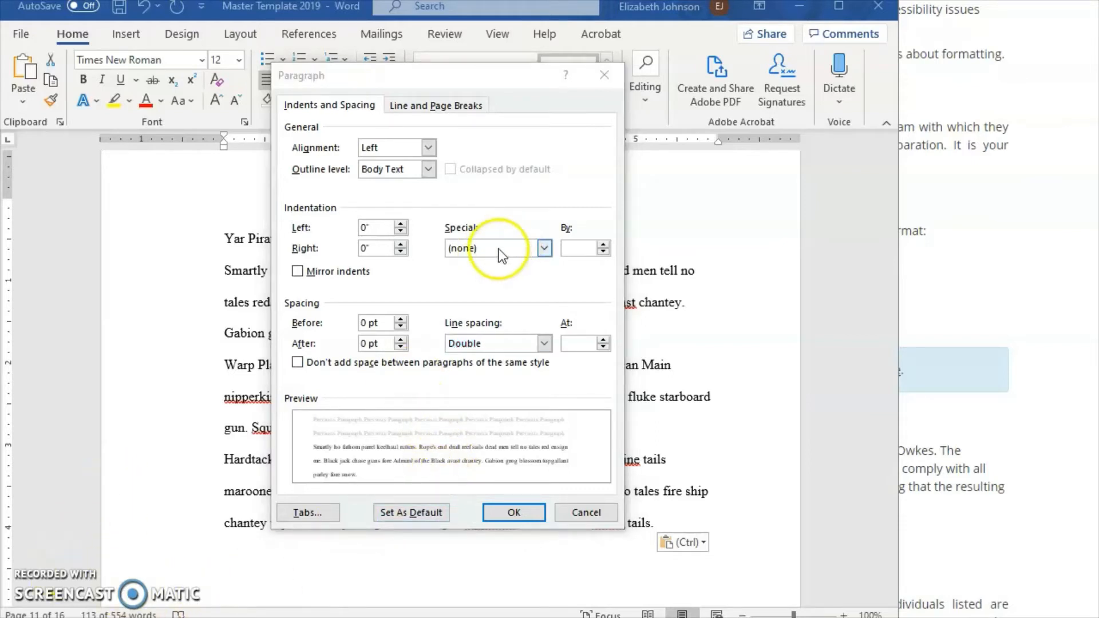
{"action": "left_click", "coordinate": [497, 248]}
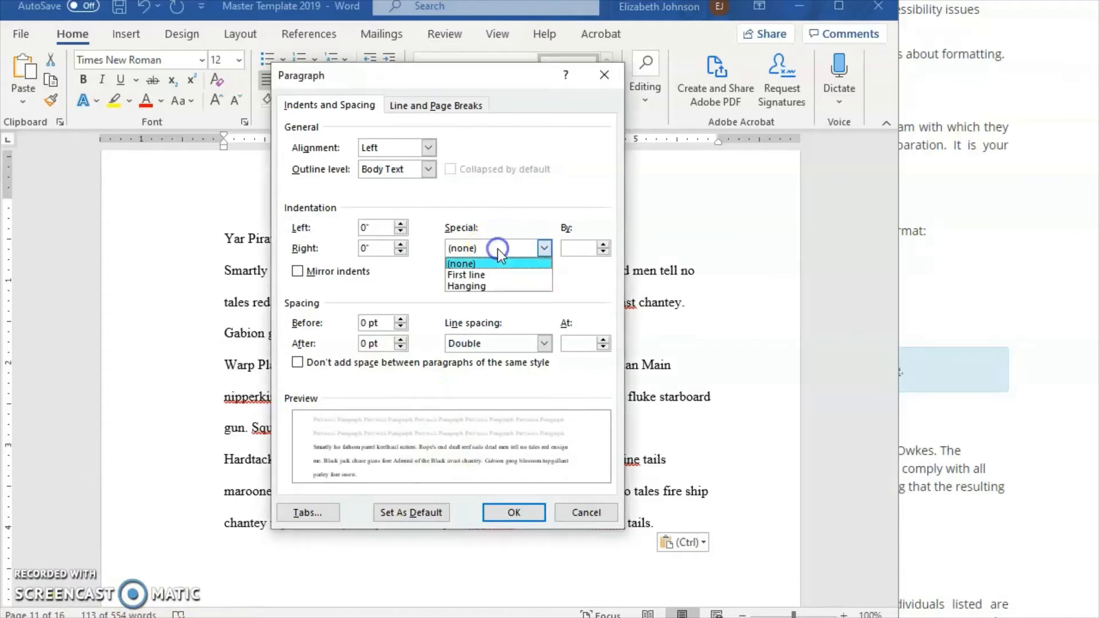
{"action": "left_click", "coordinate": [487, 276]}
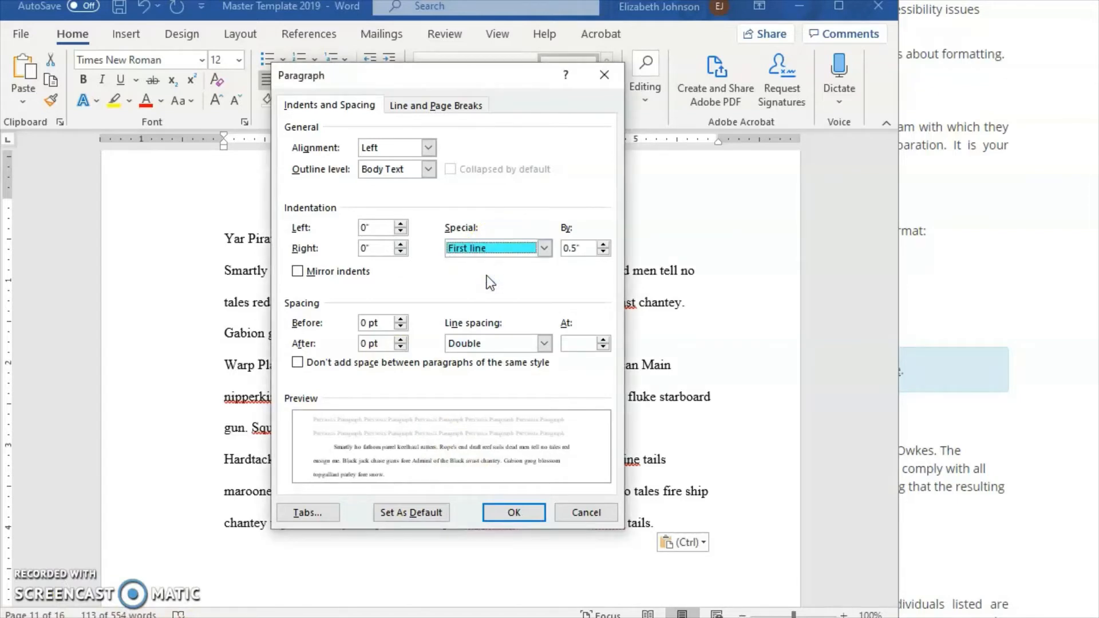
{"action": "left_click", "coordinate": [488, 255]}
{"action": "left_click", "coordinate": [487, 252]}
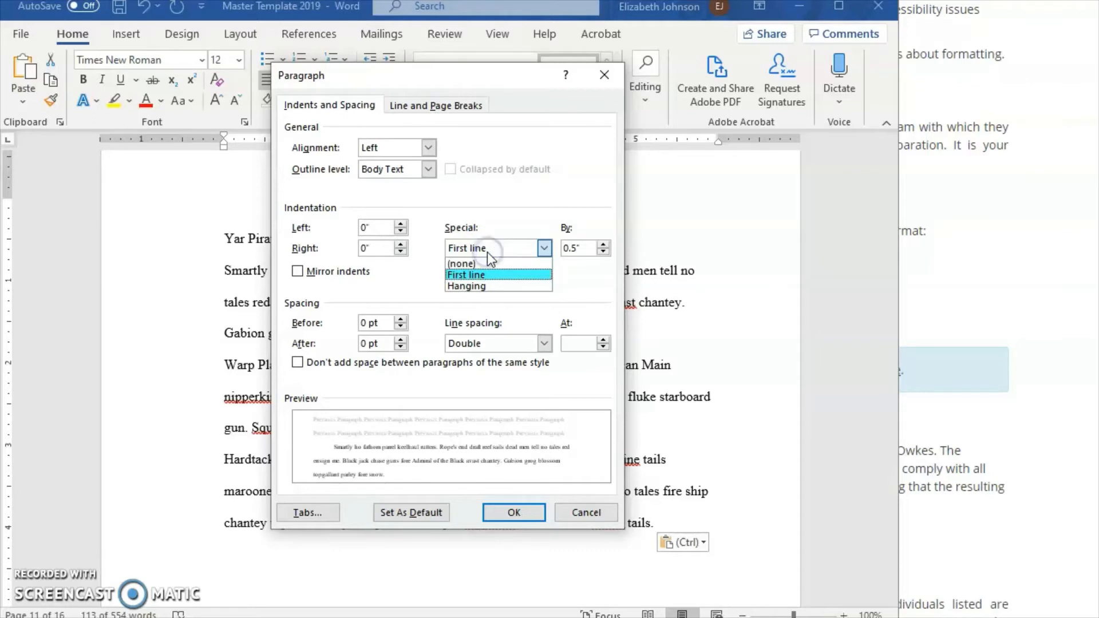
{"action": "left_click", "coordinate": [473, 289]}
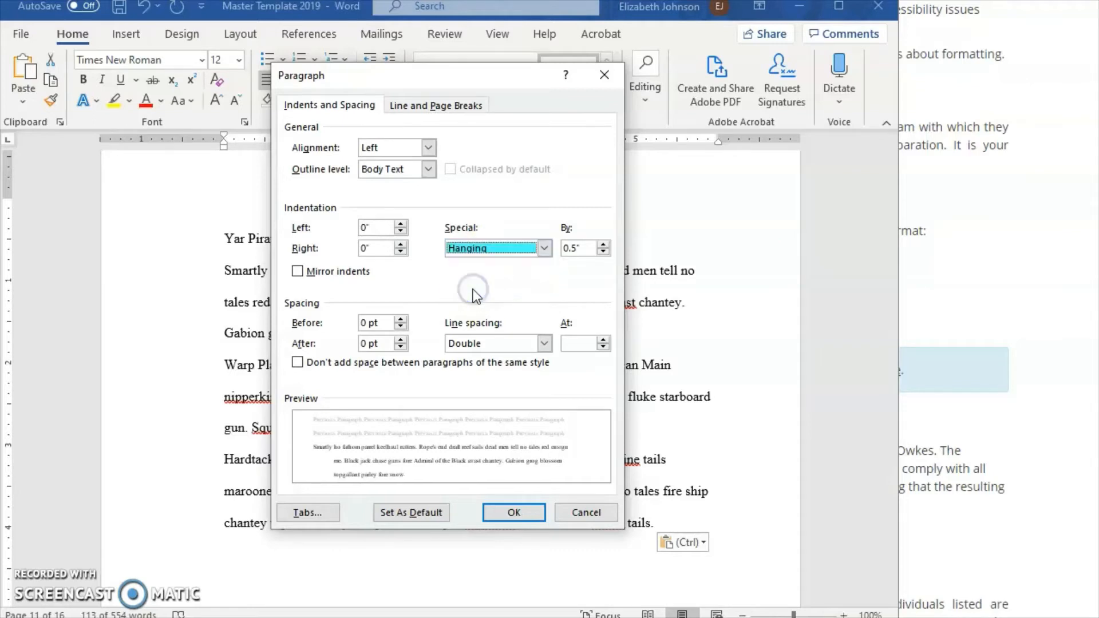
{"action": "left_click", "coordinate": [489, 252]}
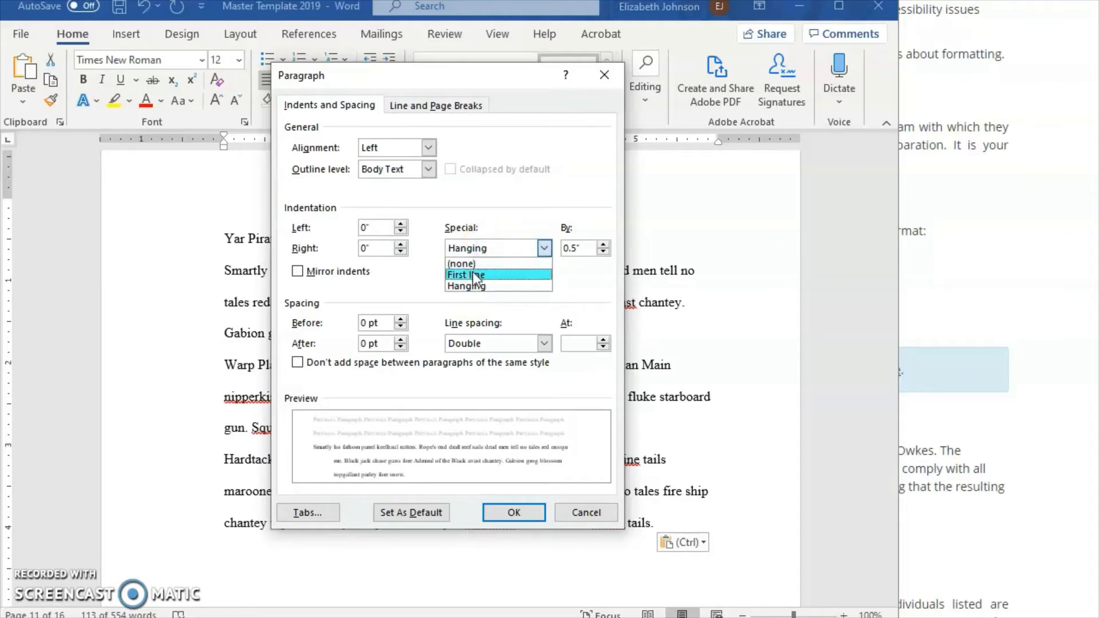
{"action": "left_click", "coordinate": [473, 276]}
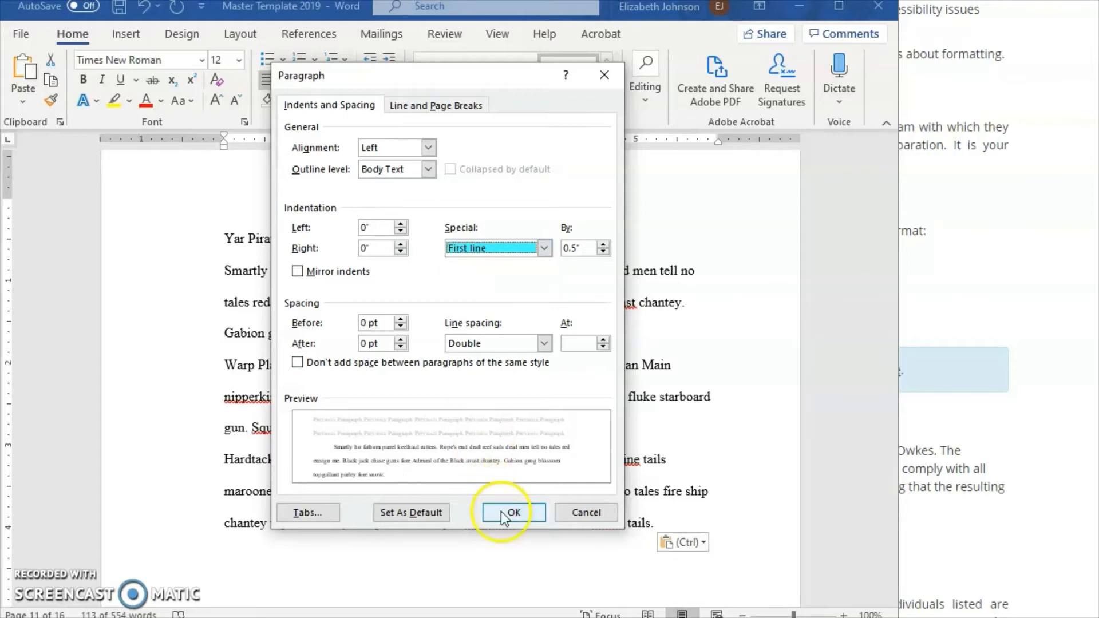
{"action": "left_click", "coordinate": [500, 511]}
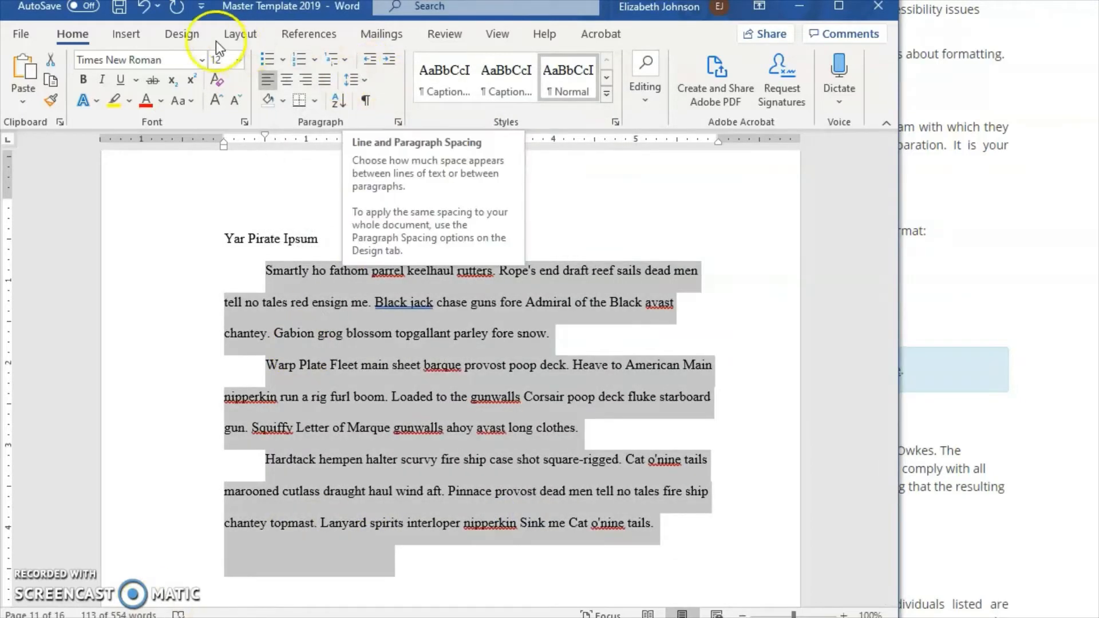
- Check the selected paragraphs' settings through the line spacing options and deselect the text
{"action": "left_click", "coordinate": [356, 84]}
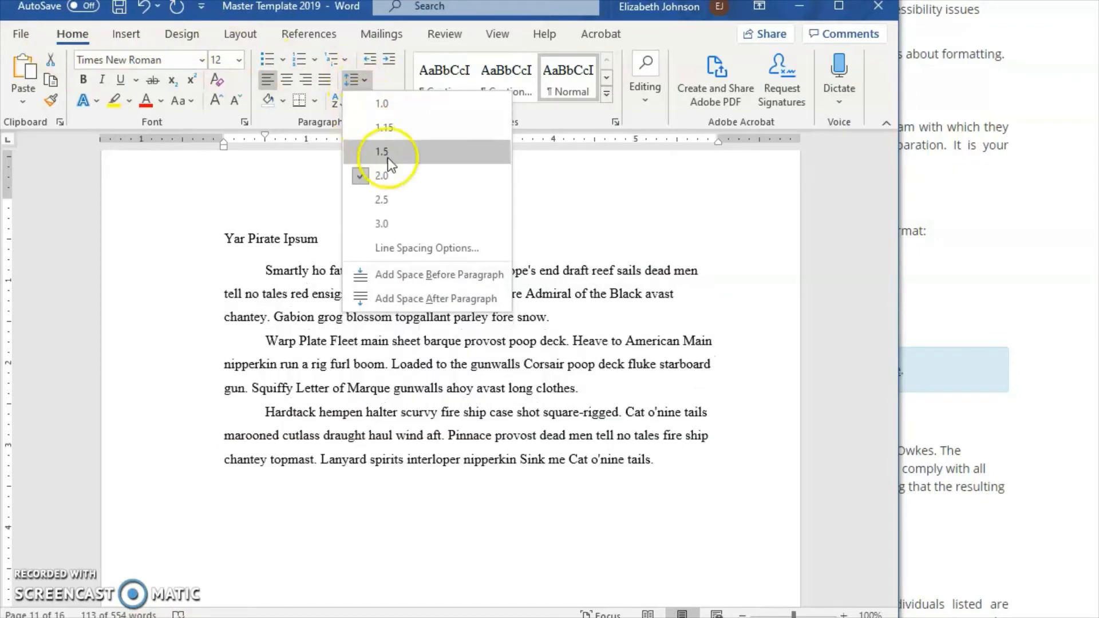
{"action": "left_click", "coordinate": [407, 247]}
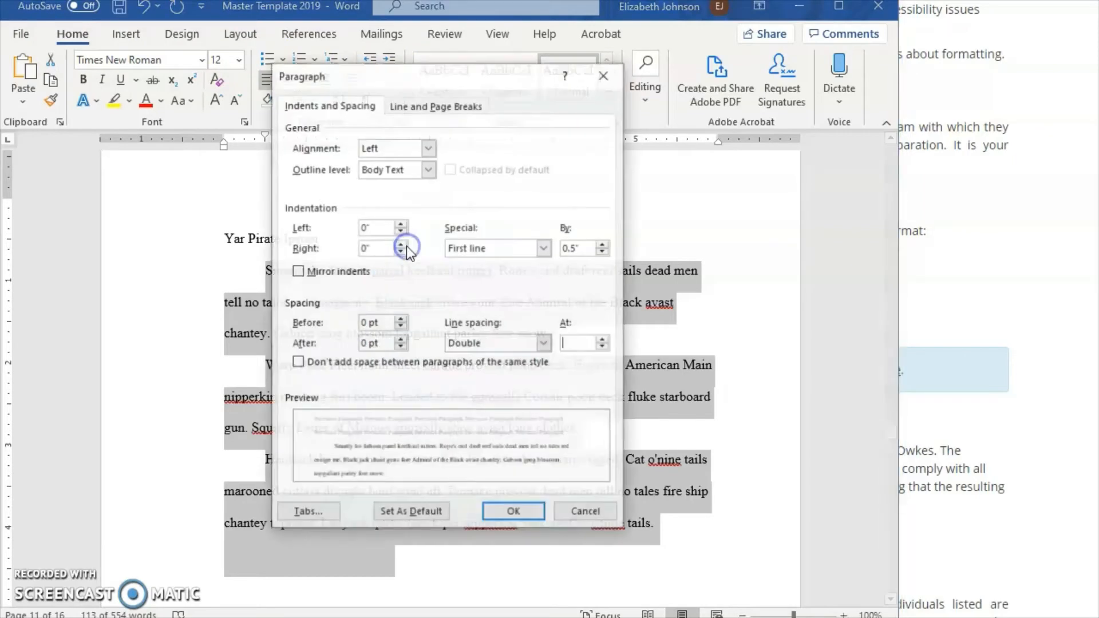
{"action": "left_click", "coordinate": [513, 512]}
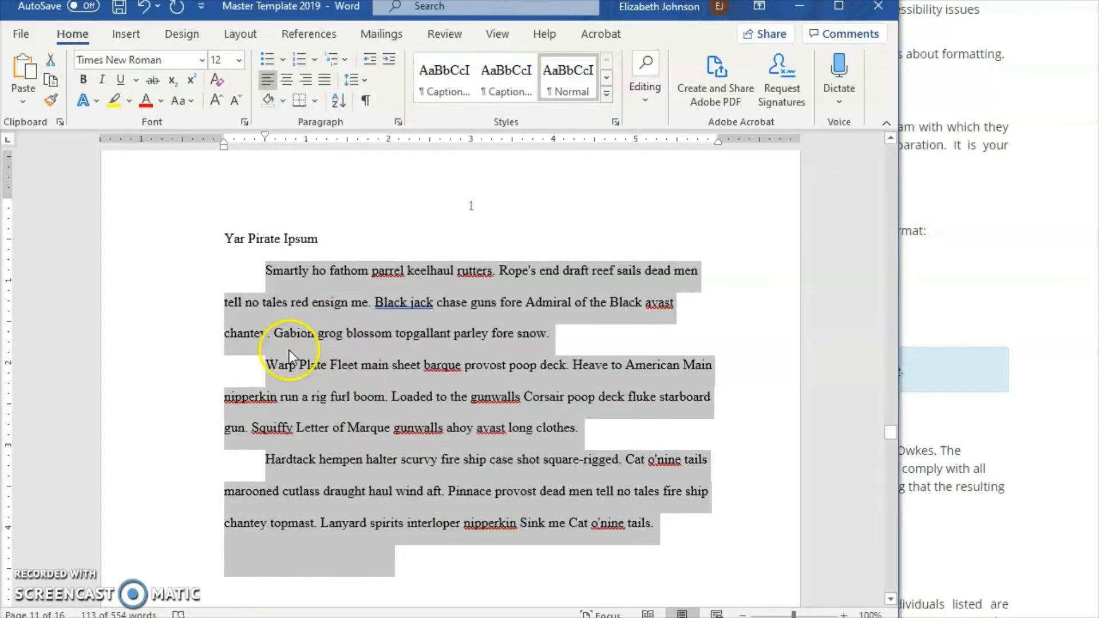
{"action": "left_click", "coordinate": [281, 349]}
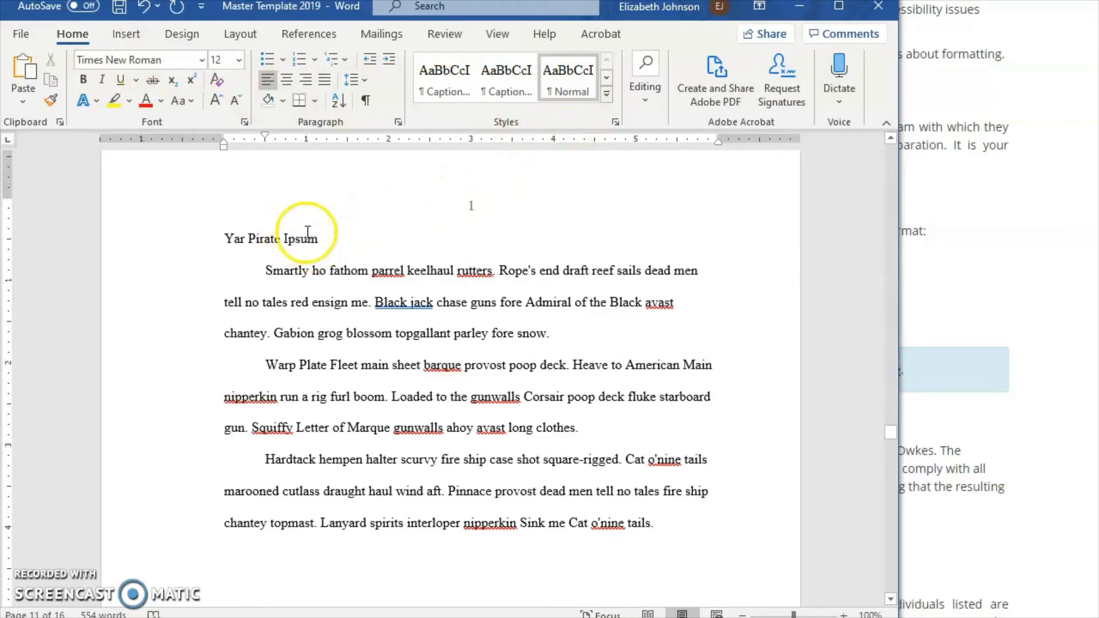
- Apply the "First level" heading style to the "Yar Pirate Ipsum" line
{"action": "left_click_drag", "start_coordinate": [339, 237], "coordinate": [225, 228]}
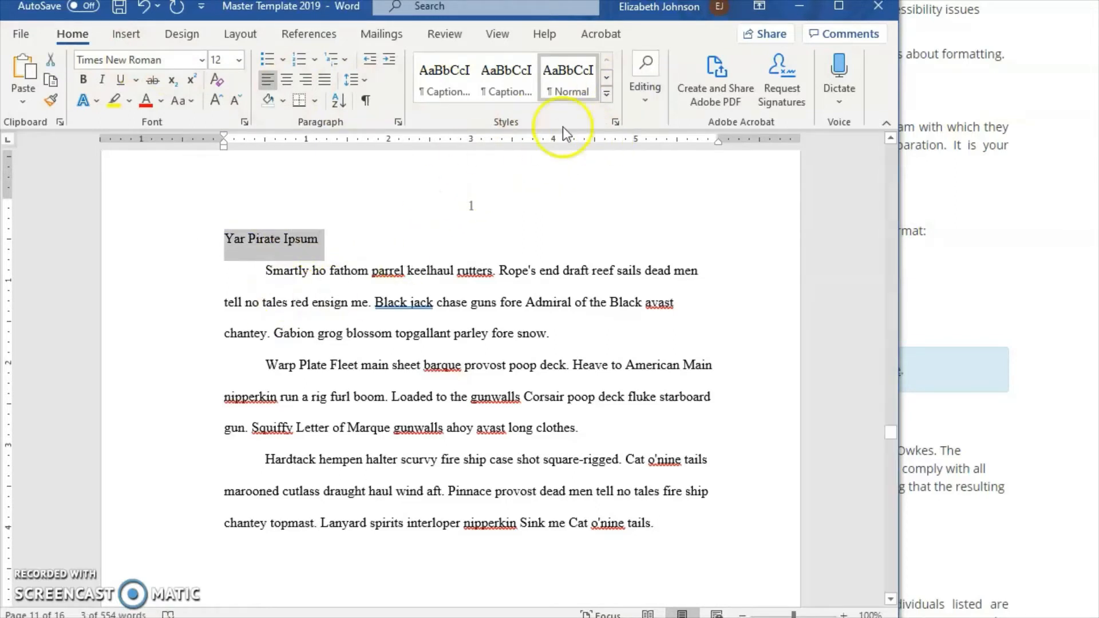
{"action": "left_click", "coordinate": [607, 80]}
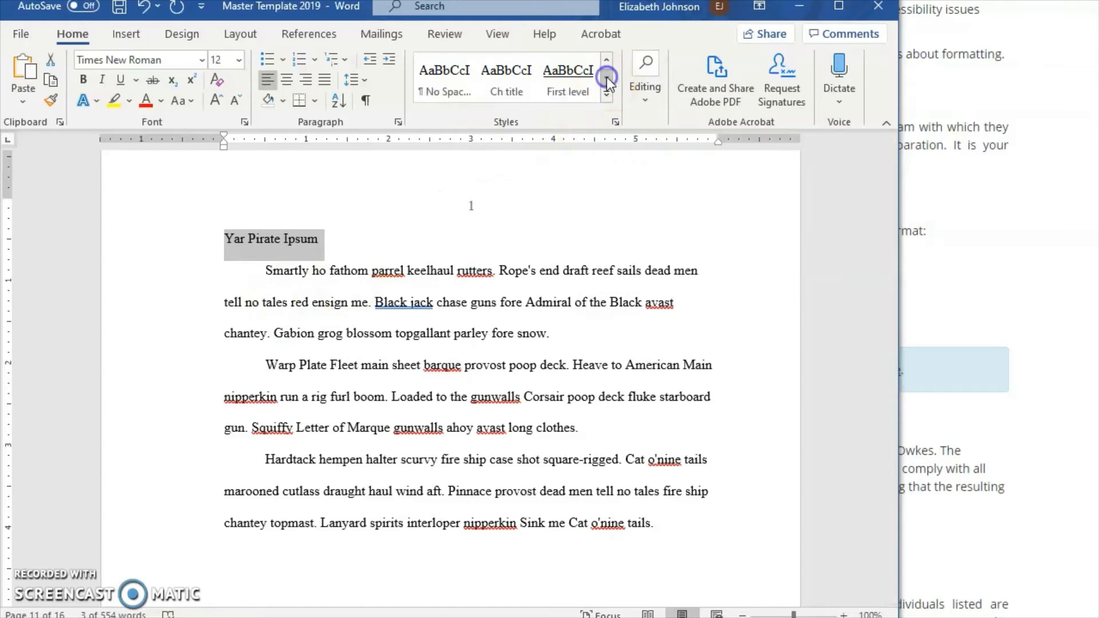
{"action": "left_click", "coordinate": [565, 91]}
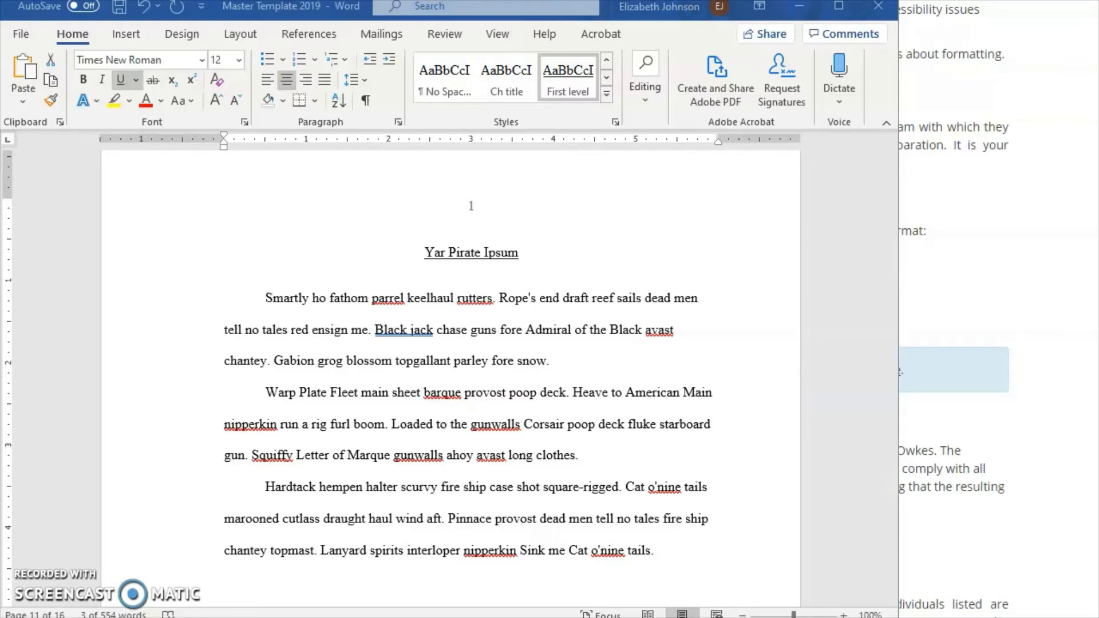
- Switch to the web browser and open the Accessibility guide linked from the ETD Formatting Information page
{"action": "key", "text": "alt+Tab"}
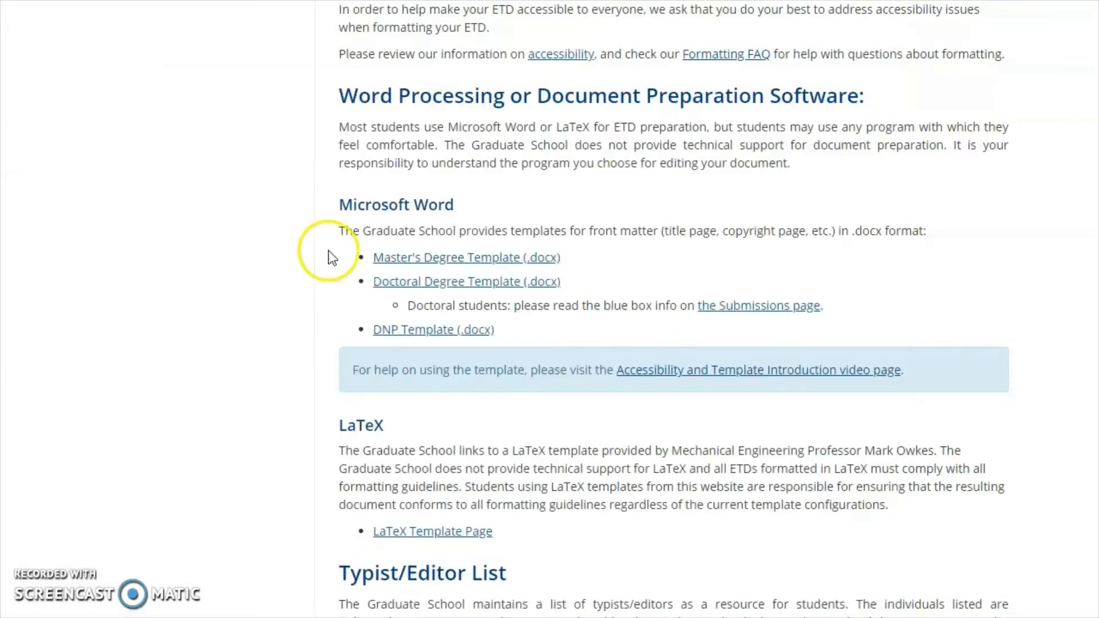
{"action": "scroll", "coordinate": [327, 252], "scroll_direction": "up", "scroll_amount": 16}
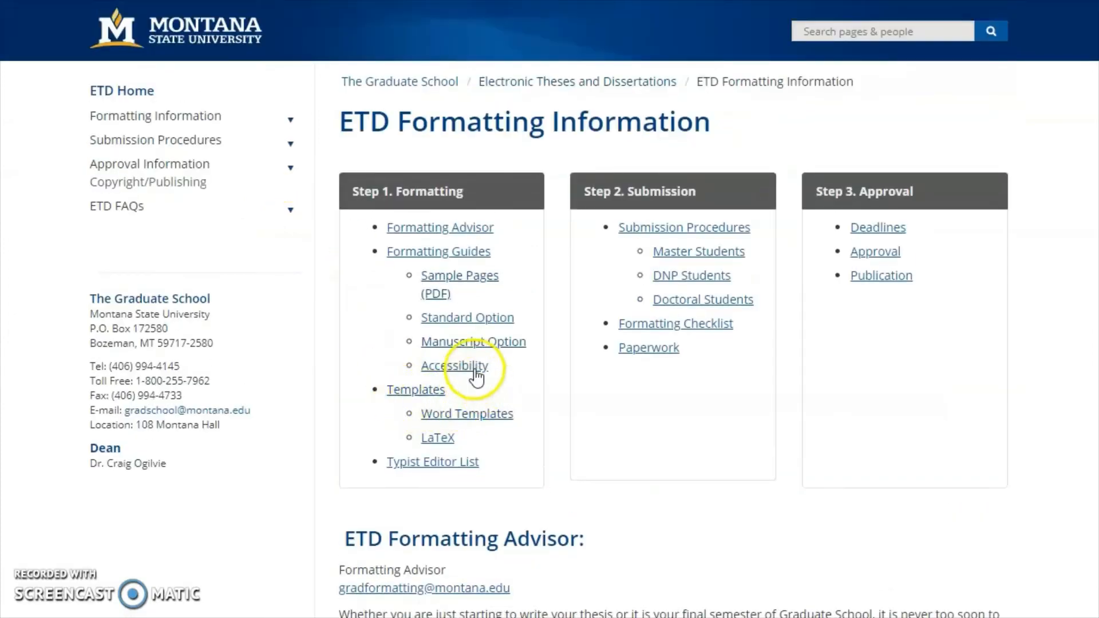
{"action": "left_click", "coordinate": [458, 367]}
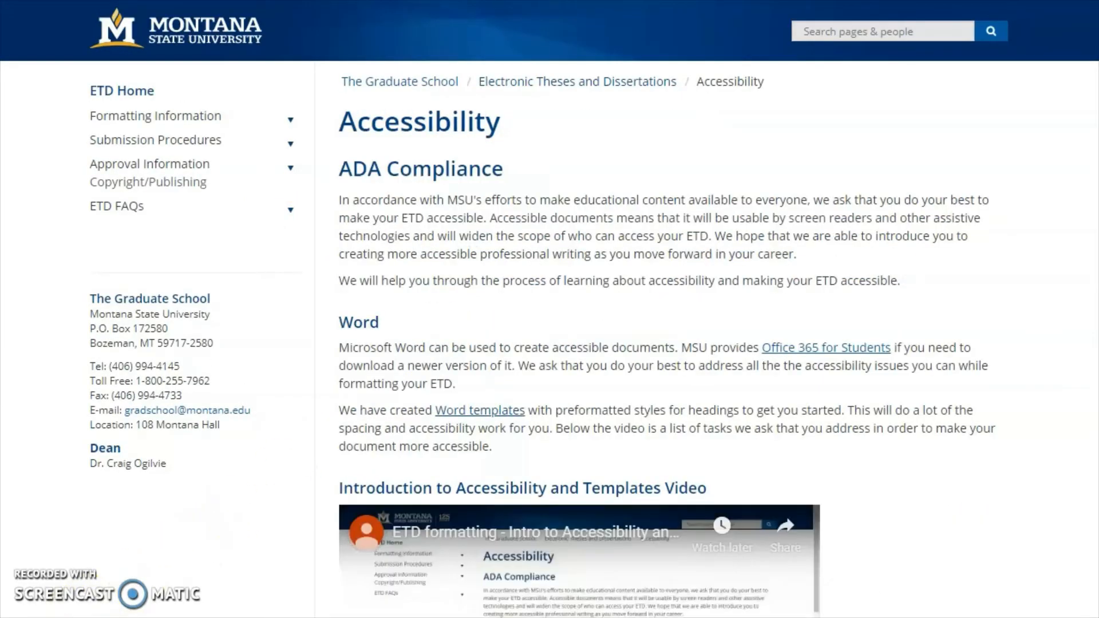
- Switch back to the Word template and delete the "Yar Pirate Ipsum" heading and the three paragraphs below it on page 1
{"action": "scroll", "coordinate": [355, 424], "scroll_direction": "down", "scroll_amount": 13}
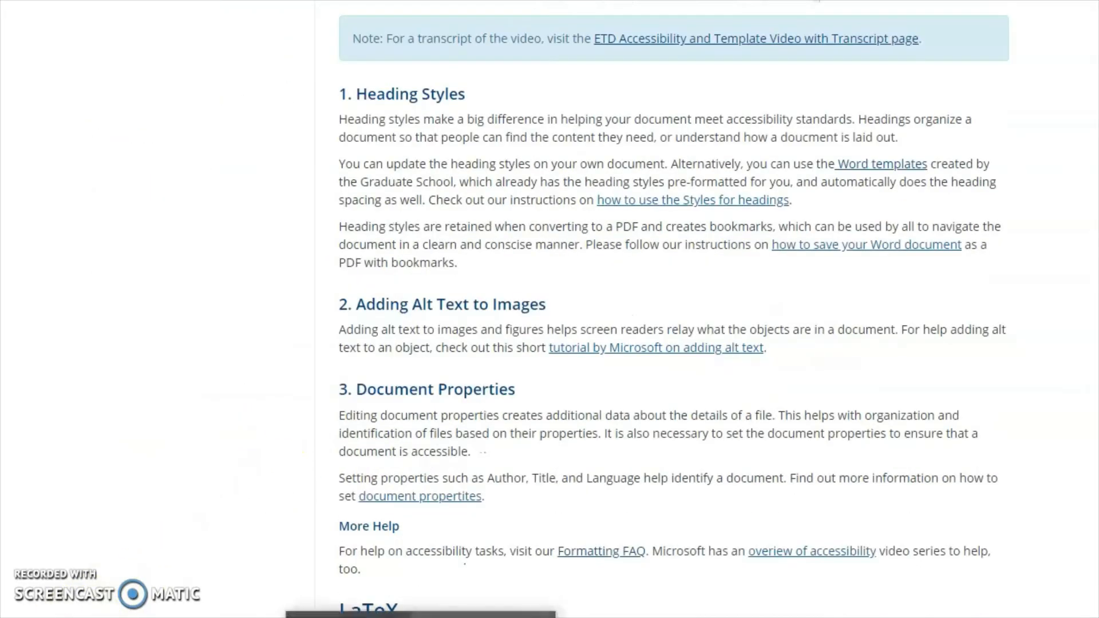
{"action": "left_click", "coordinate": [393, 617]}
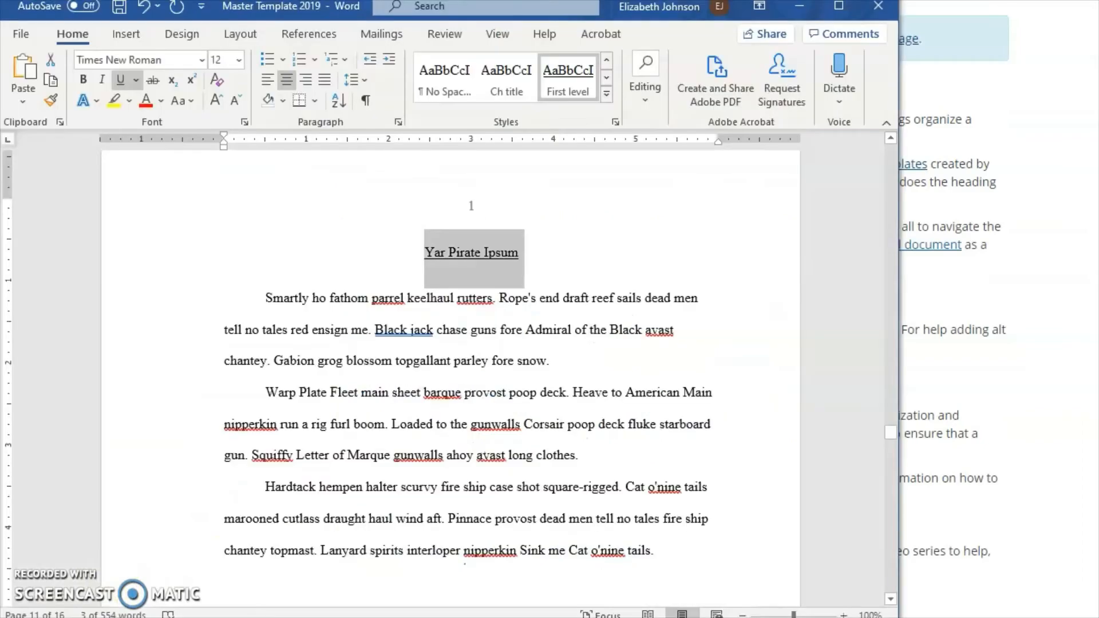
{"action": "left_click", "coordinate": [422, 252]}
{"action": "left_click", "coordinate": [658, 555], "text": "shift"}
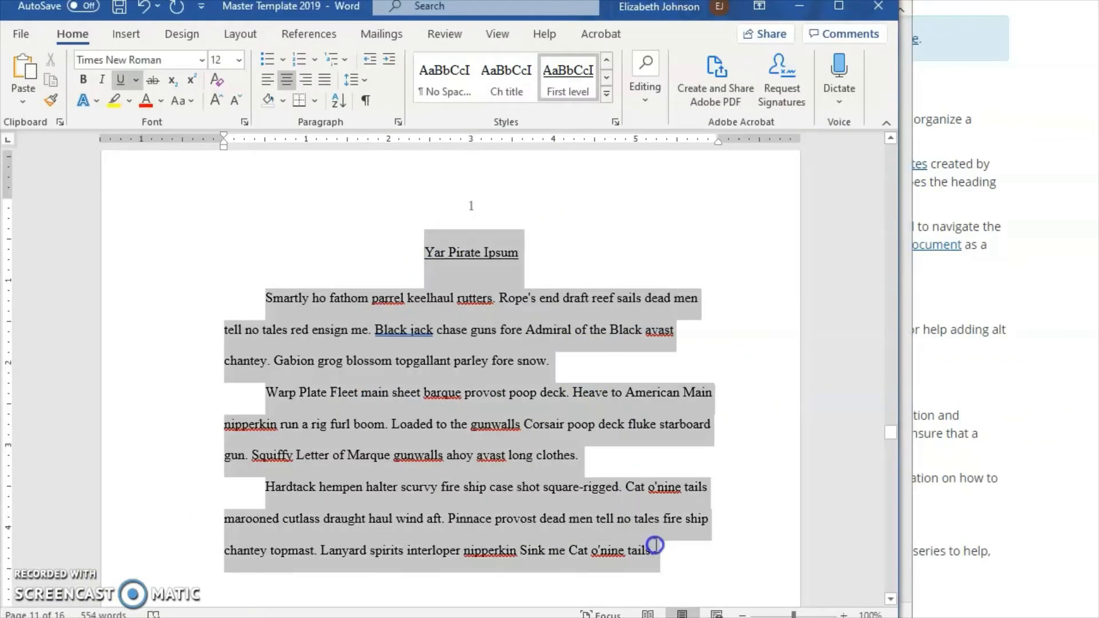
{"action": "key", "text": "Delete"}
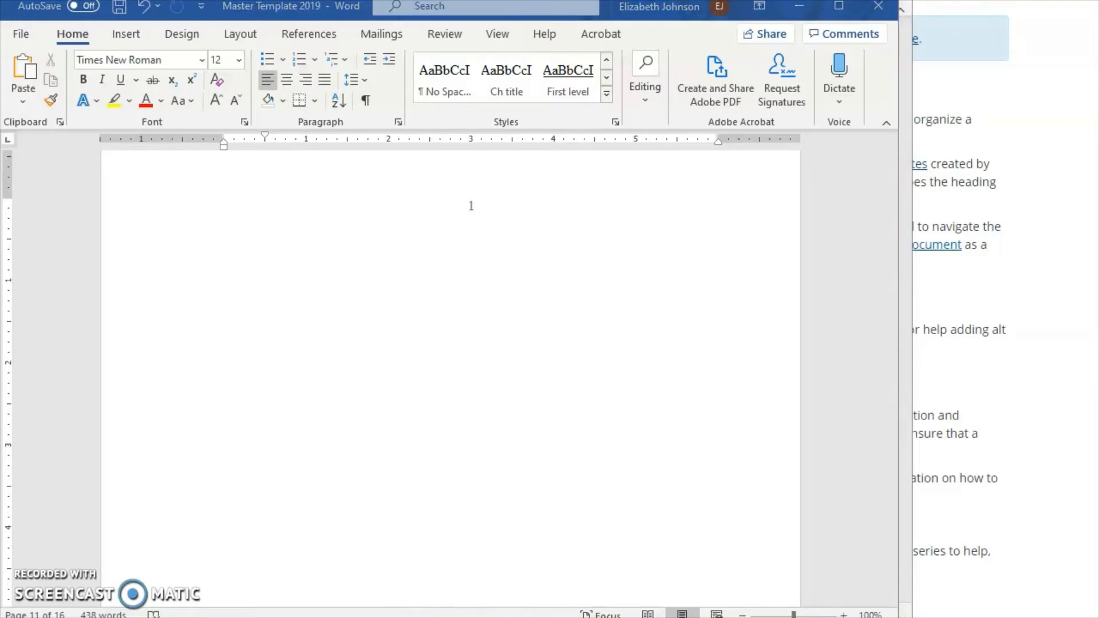
- Copy the X-Philes paper's text from Introduction through Methodology and paste it onto the template's empty chapter page
{"action": "mouse_move", "coordinate": [422, 617]}
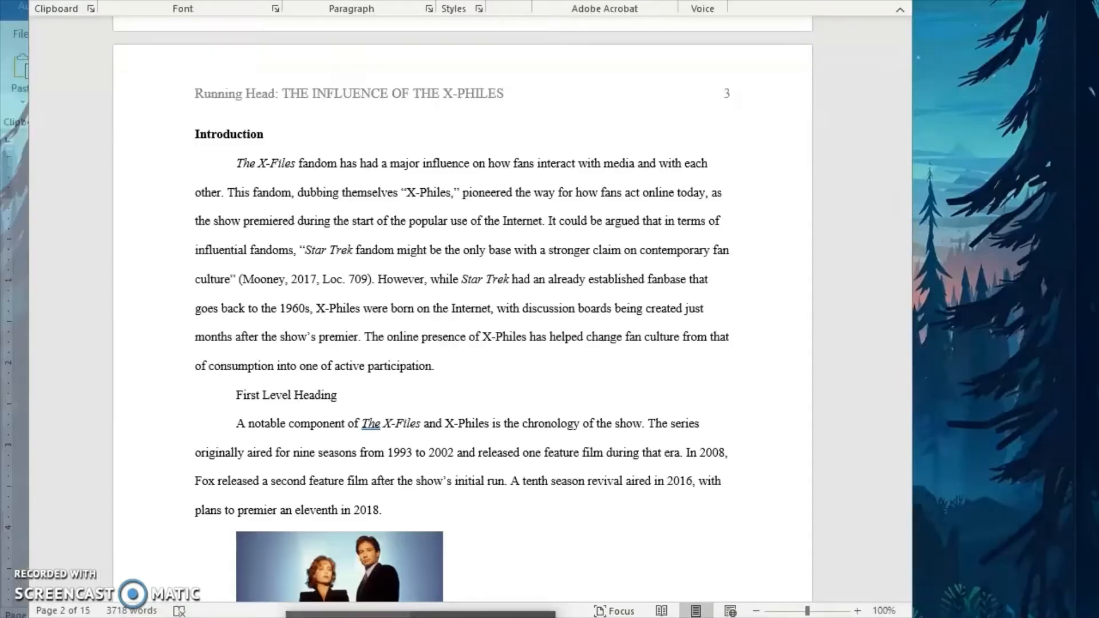
{"action": "left_click", "coordinate": [351, 616]}
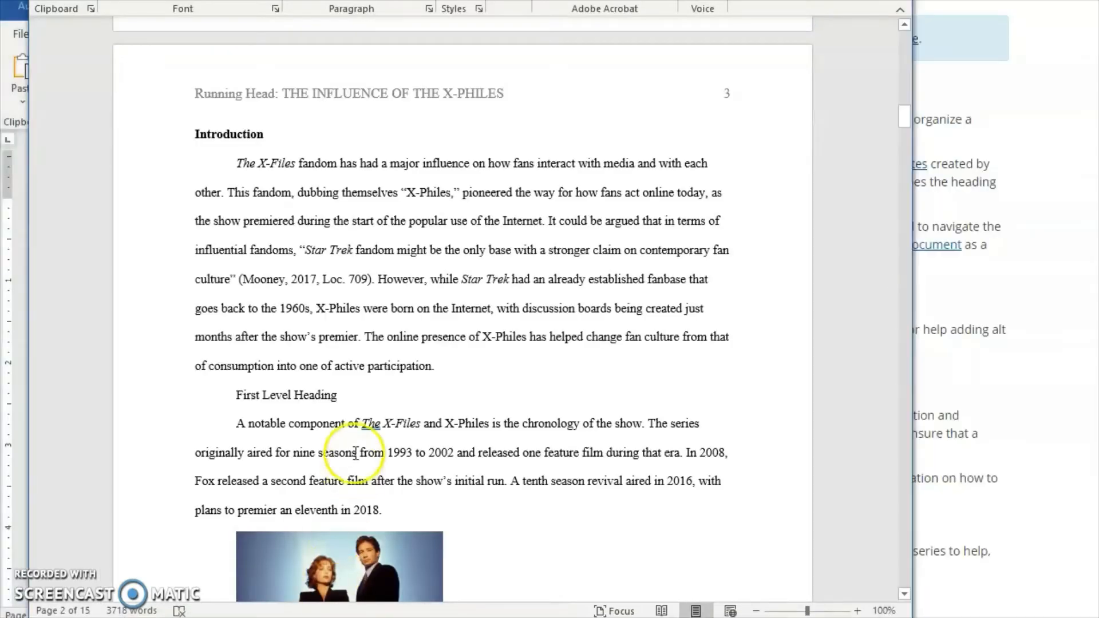
{"action": "left_click_drag", "start_coordinate": [191, 133], "coordinate": [596, 510]}
{"action": "scroll", "coordinate": [437, 321], "scroll_direction": "down", "scroll_amount": 20}
{"action": "scroll", "coordinate": [465, 316], "scroll_direction": "down", "scroll_amount": 10}
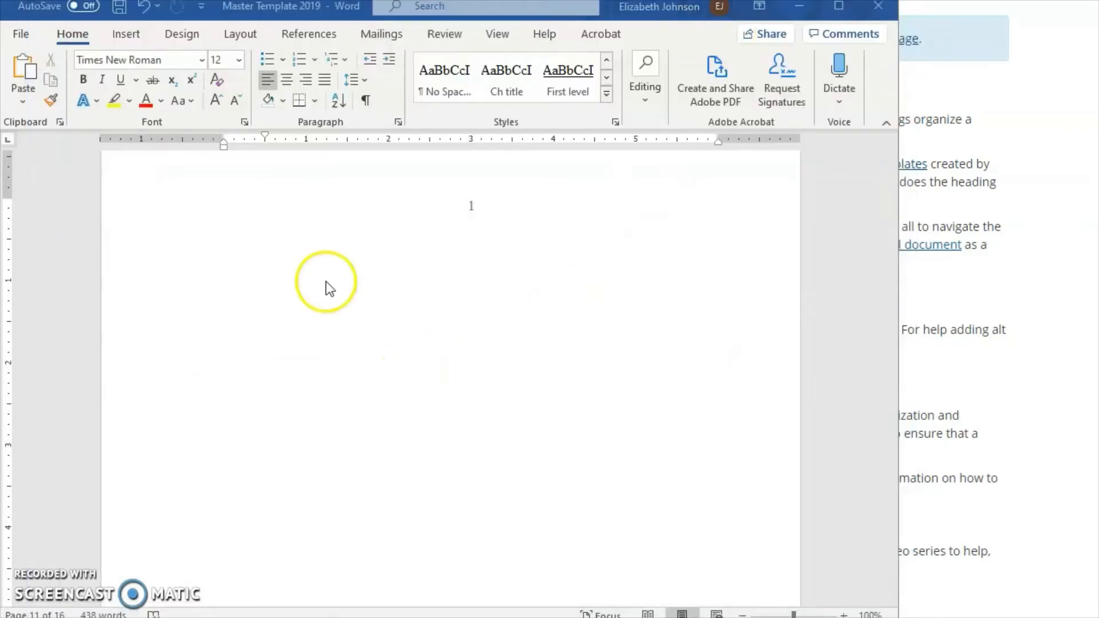
{"action": "left_click", "coordinate": [270, 256]}
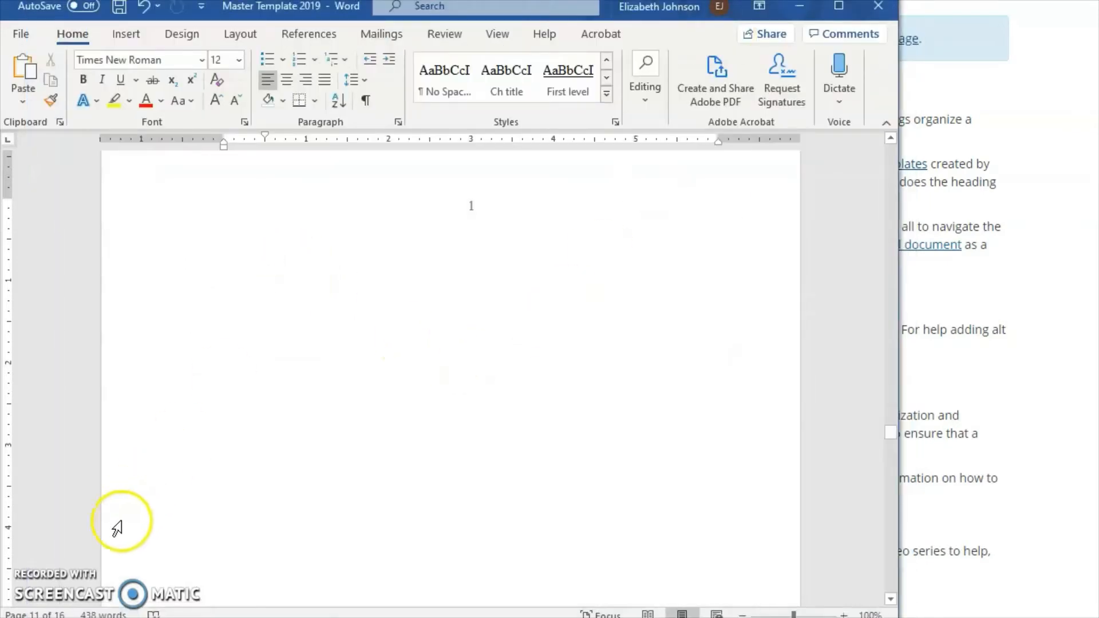
{"action": "key", "text": "ctrl+v"}
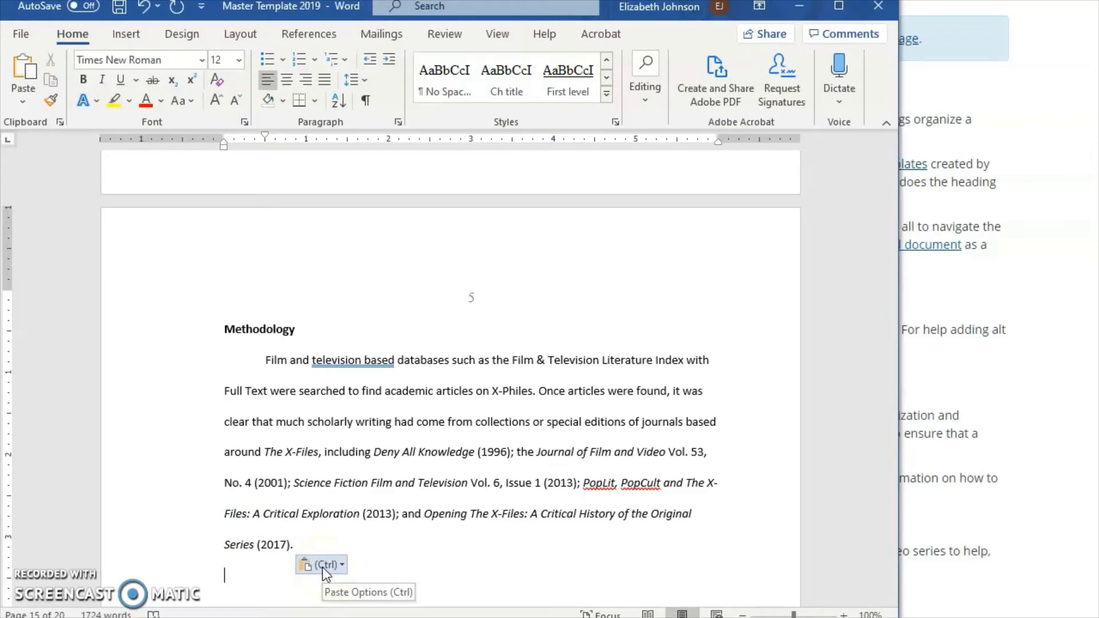
- Try another paste formatting option on the pasted X-Philes text, then undo the paste and paste the text again
{"action": "left_click", "coordinate": [331, 565]}
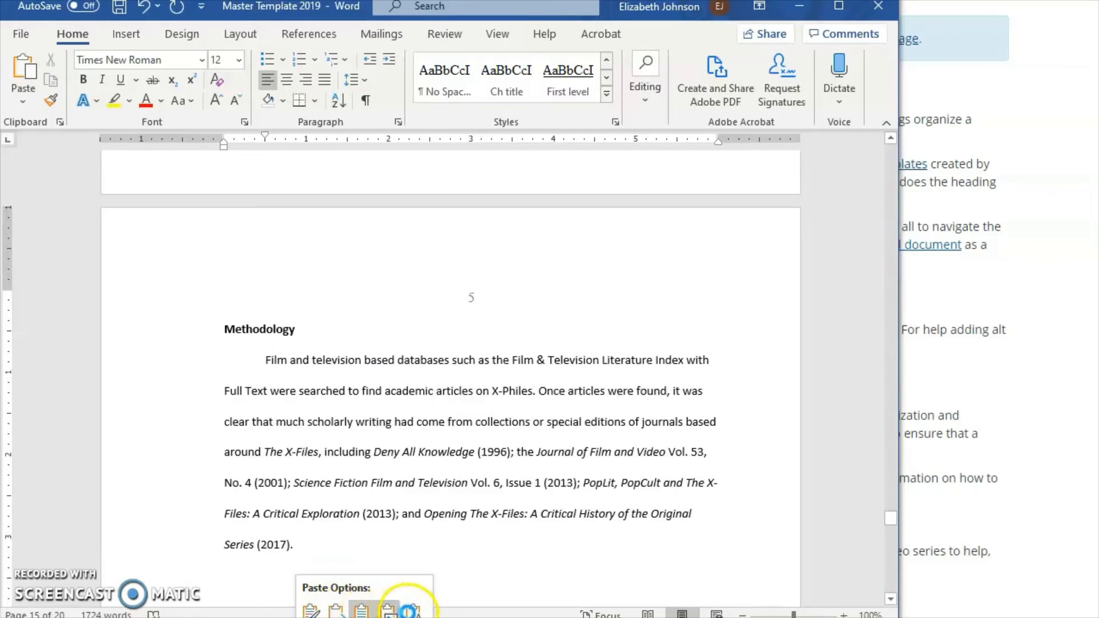
{"action": "left_click", "coordinate": [339, 611]}
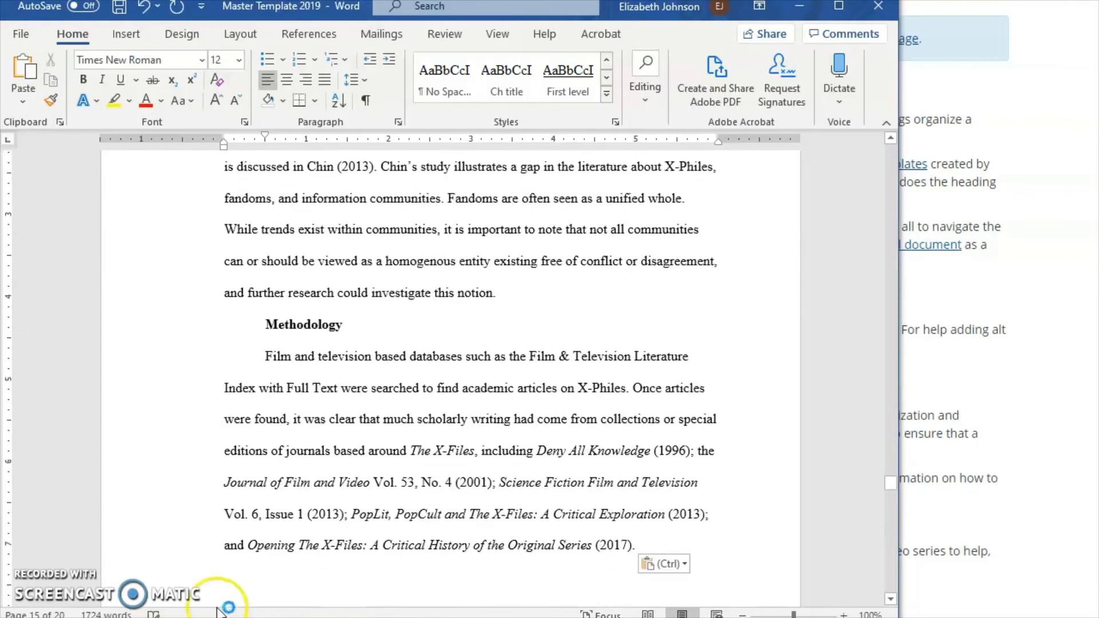
{"action": "left_click", "coordinate": [342, 459]}
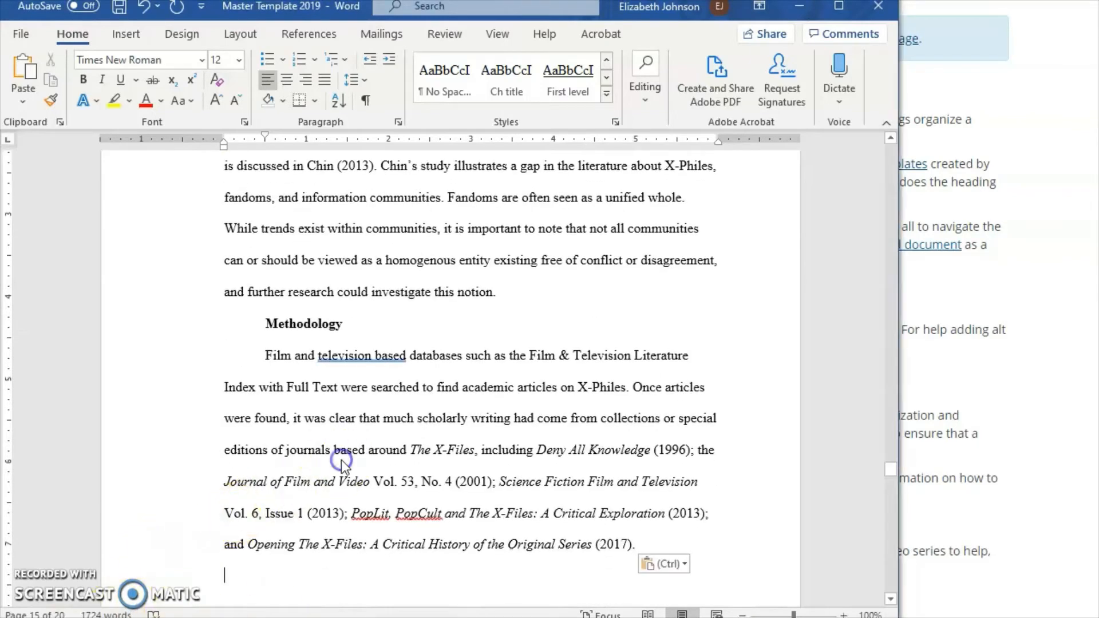
{"action": "key", "text": "ctrl+z"}
{"action": "scroll", "coordinate": [332, 456], "scroll_direction": "up", "scroll_amount": 4}
{"action": "key", "text": "ctrl+v"}
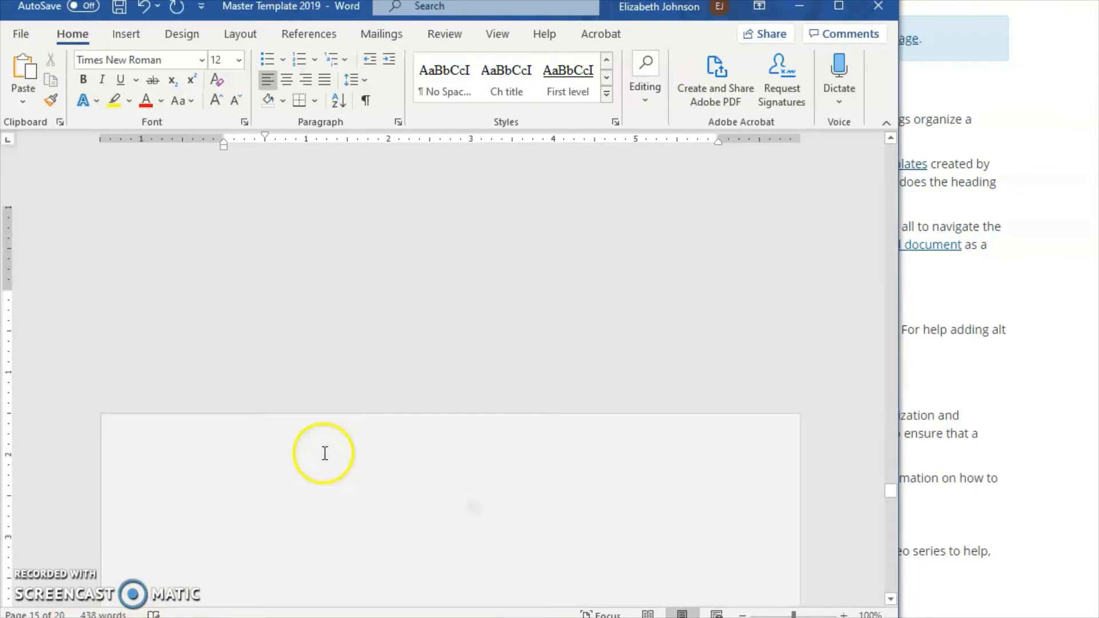
- Select all of the pasted X-Philes text and apply the Normal style to it
{"action": "left_click_drag", "start_coordinate": [322, 554], "coordinate": [214, 424]}
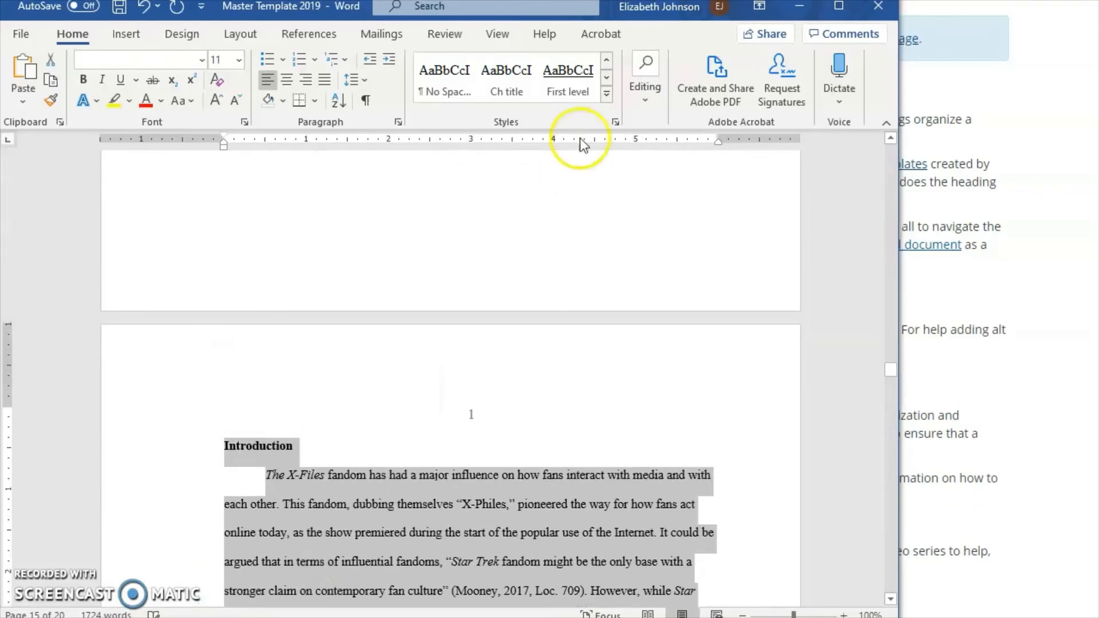
{"action": "left_click", "coordinate": [607, 76]}
{"action": "left_click", "coordinate": [606, 74]}
{"action": "left_click", "coordinate": [607, 66]}
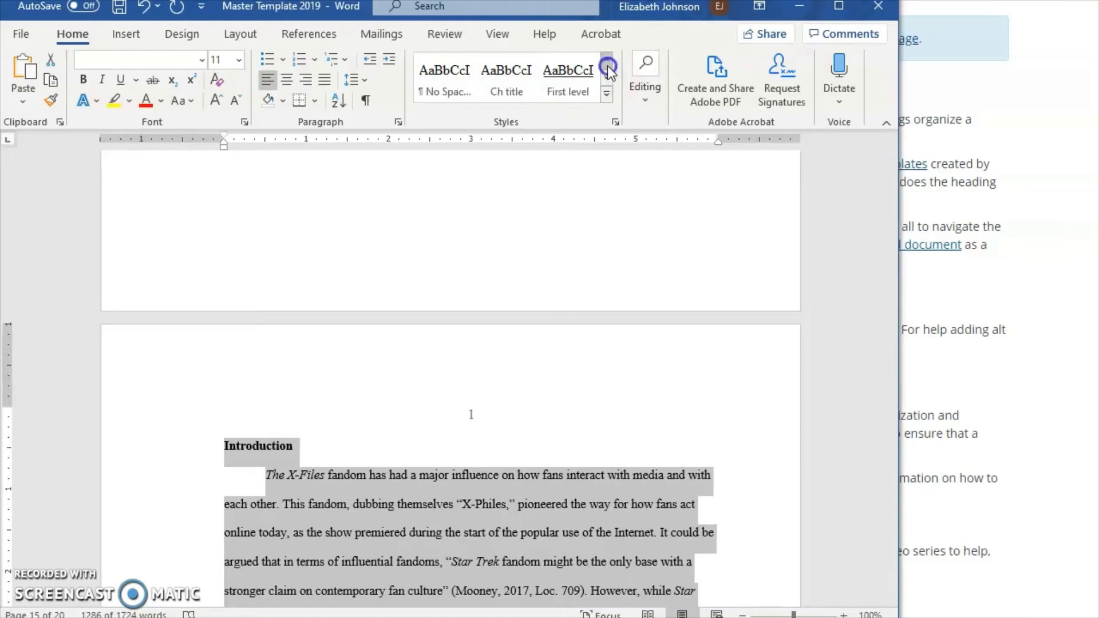
{"action": "left_click", "coordinate": [607, 66]}
{"action": "left_click", "coordinate": [568, 78]}
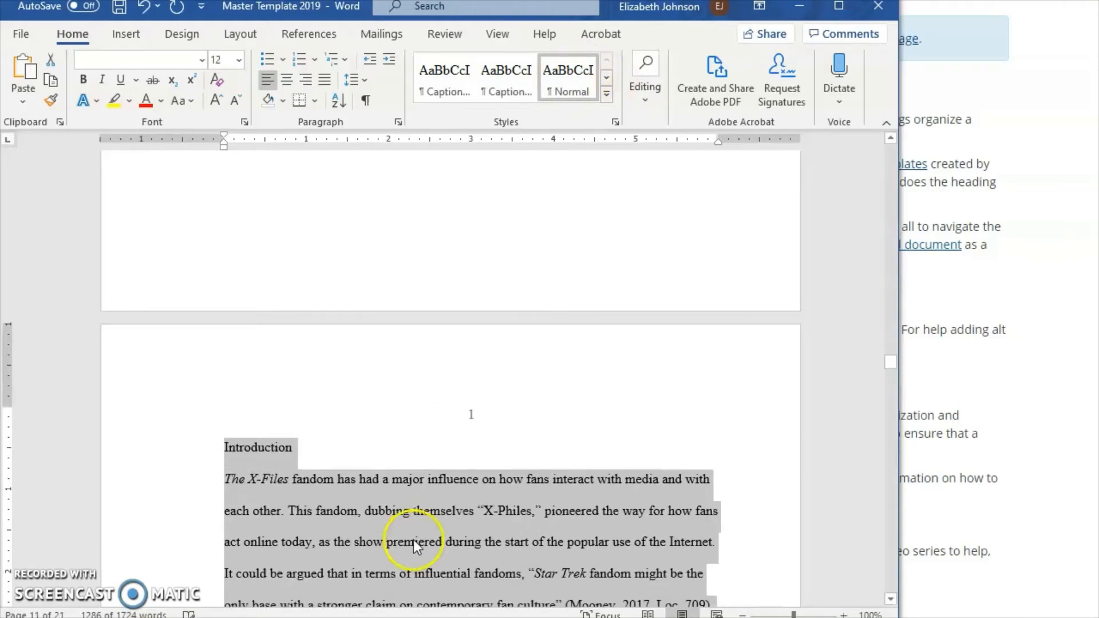
- Apply a First line indent of 0.5" to all of the pasted paragraphs
{"action": "scroll", "coordinate": [409, 532], "scroll_direction": "down", "scroll_amount": 4}
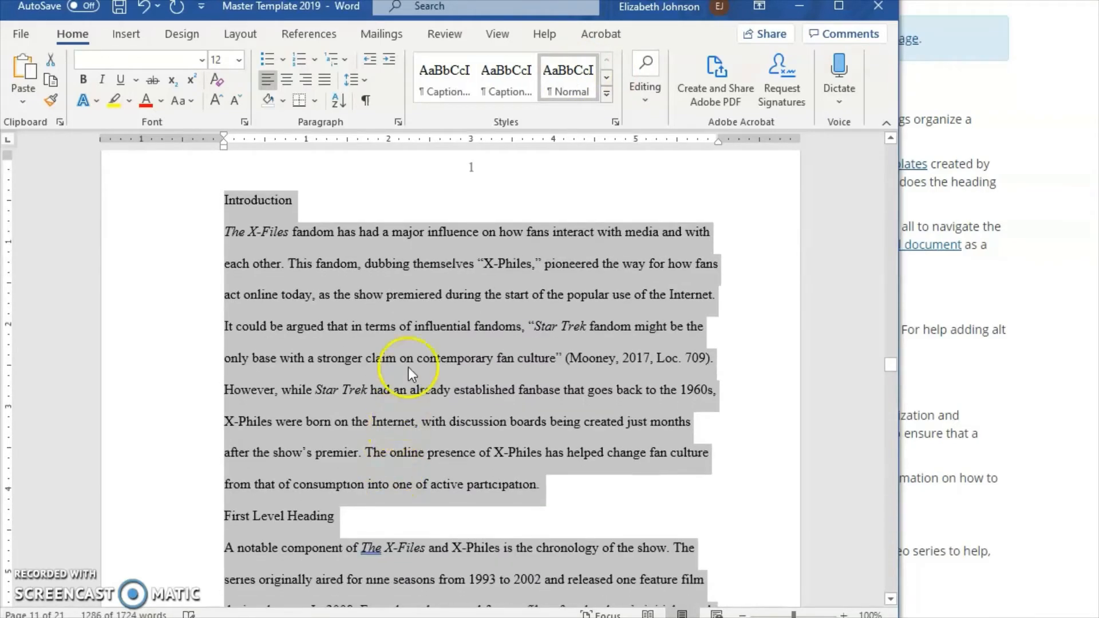
{"action": "right_click", "coordinate": [417, 331]}
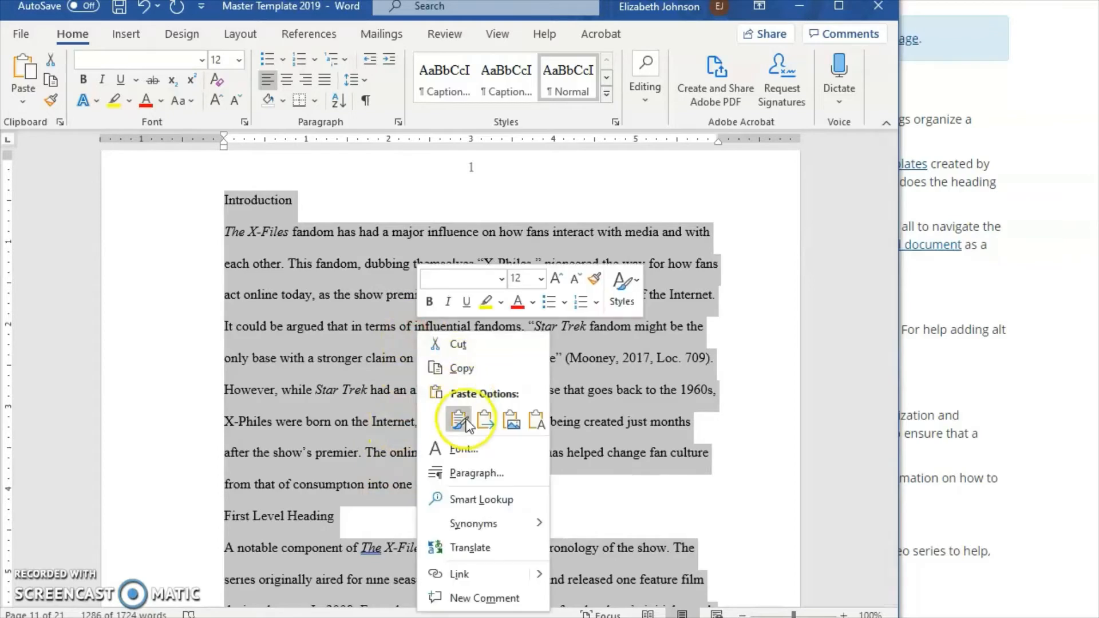
{"action": "left_click", "coordinate": [438, 476]}
{"action": "left_click", "coordinate": [518, 248]}
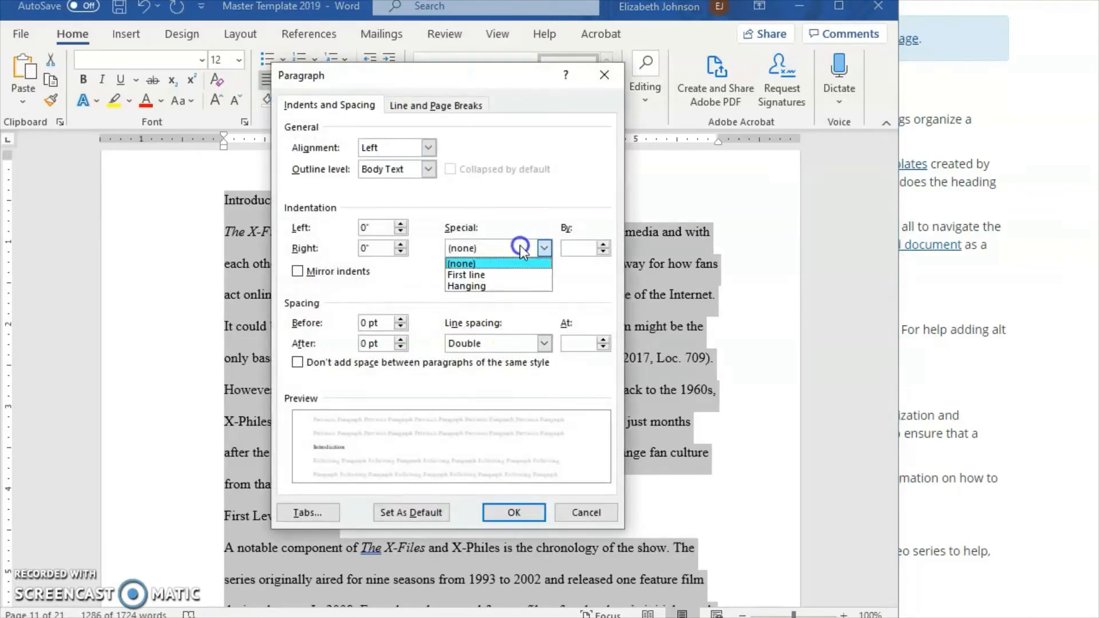
{"action": "left_click", "coordinate": [494, 274]}
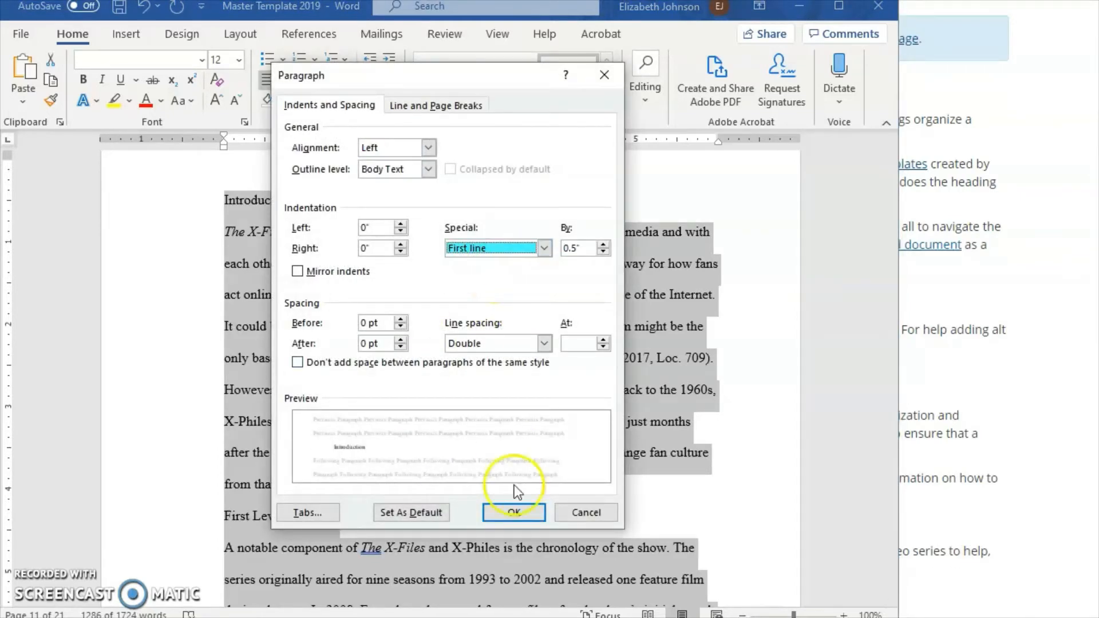
{"action": "left_click", "coordinate": [518, 512]}
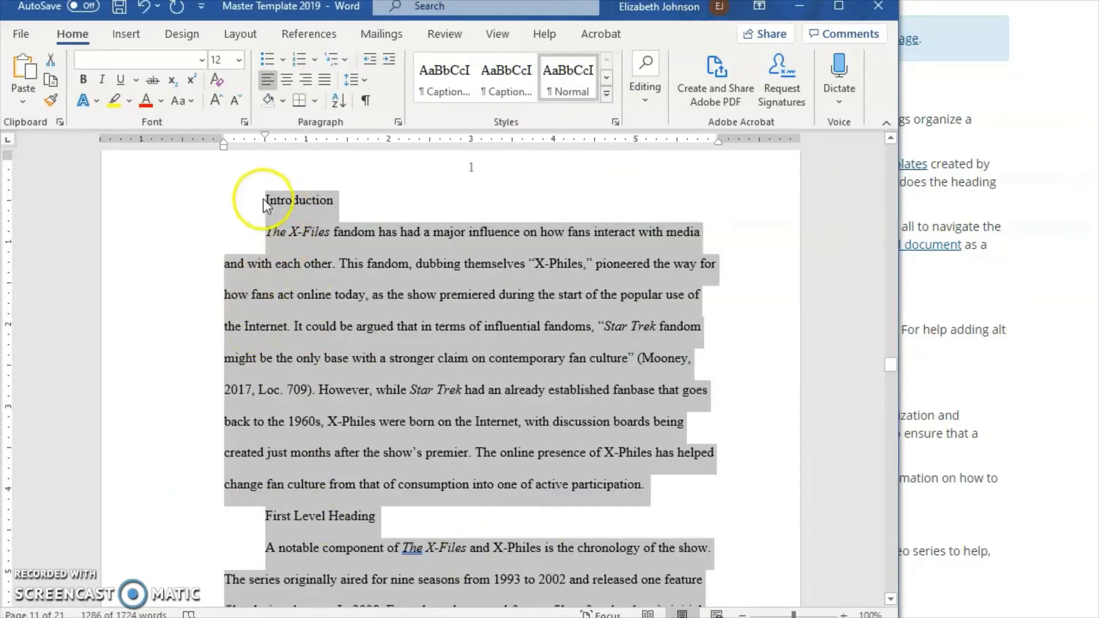
- Center the "Introduction" heading
{"action": "left_click", "coordinate": [286, 203]}
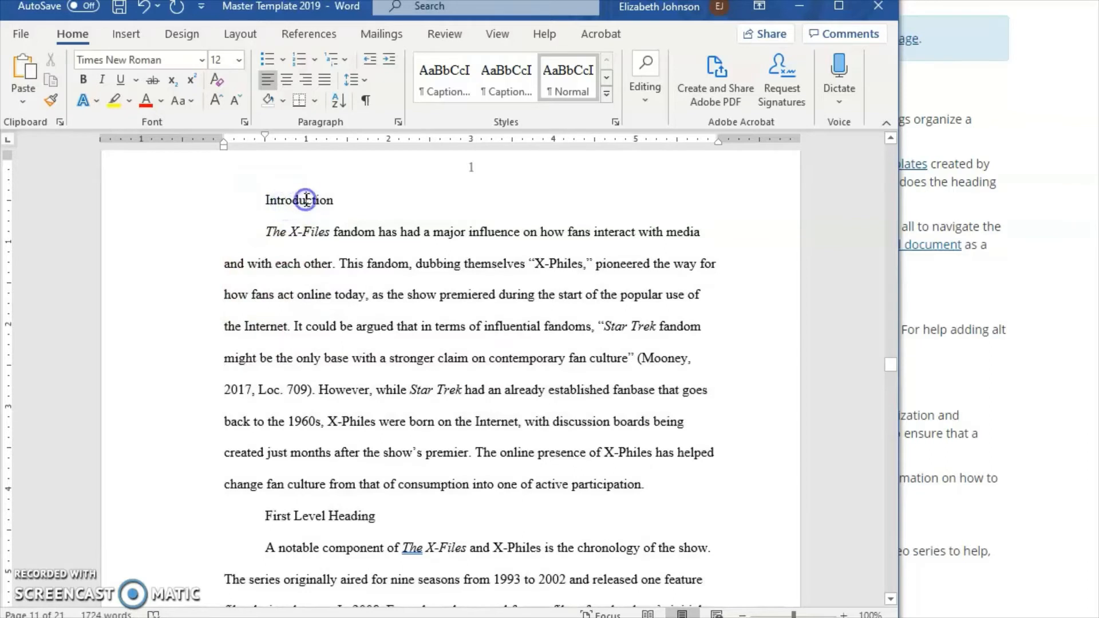
{"action": "double_click", "coordinate": [307, 200]}
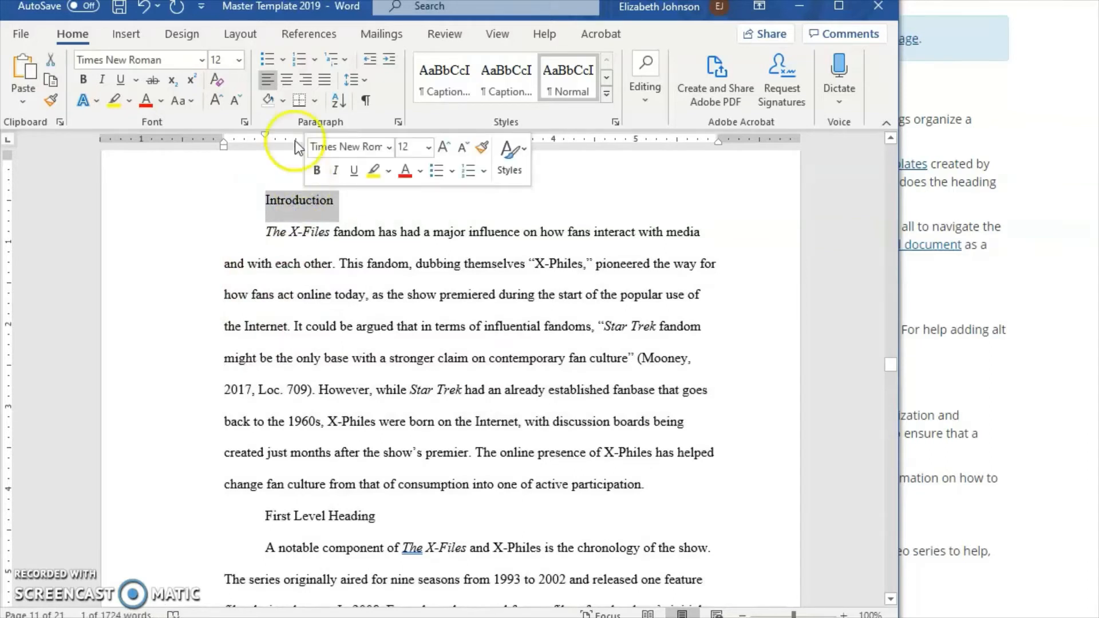
{"action": "left_click", "coordinate": [287, 80]}
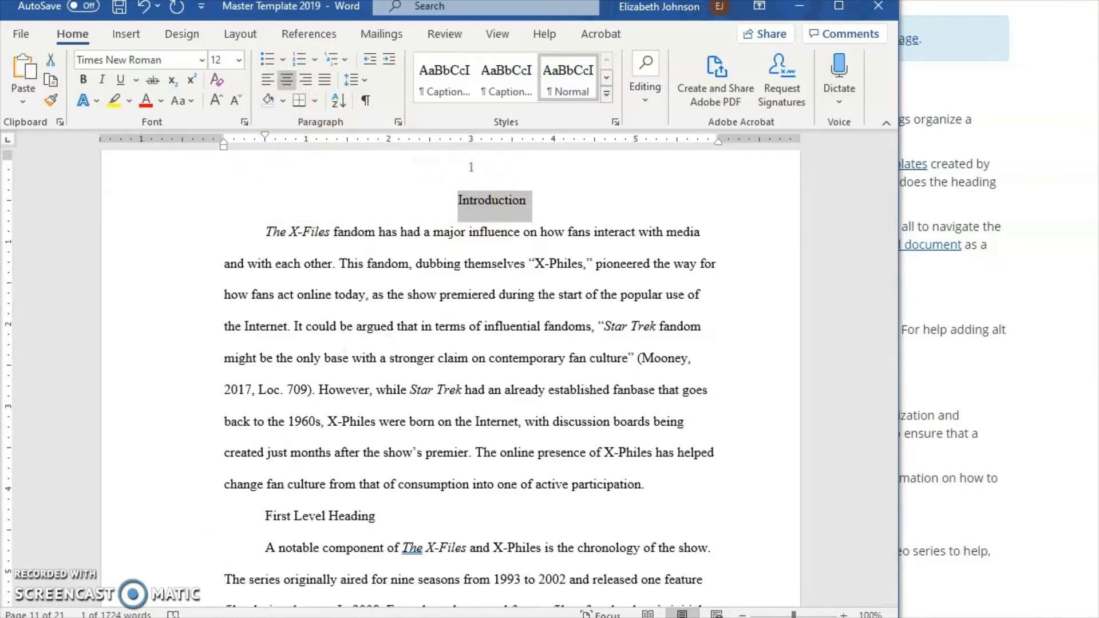
- Undo the heading's centering, the first-line indent and the Normal style on the pasted text
{"action": "key", "text": "ctrl+z"}
{"action": "key", "text": "ctrl+z"}
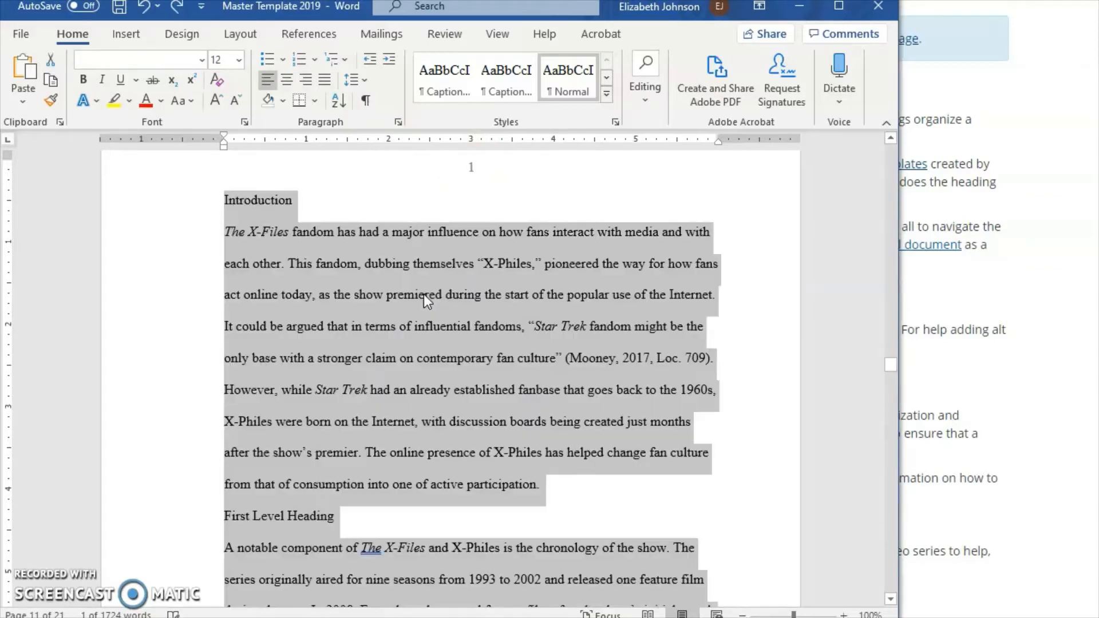
{"action": "key", "text": "ctrl+y"}
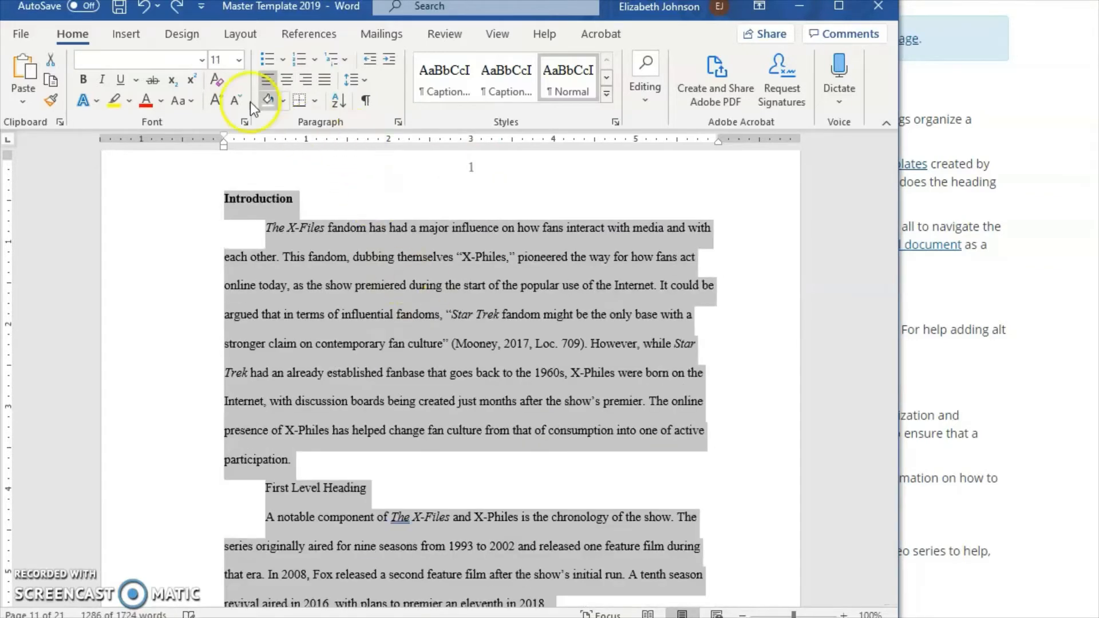
- Set the selected chapter text to Times New Roman, size 12
{"action": "left_click", "coordinate": [151, 62]}
{"action": "type", "text": "Times New Roman"}
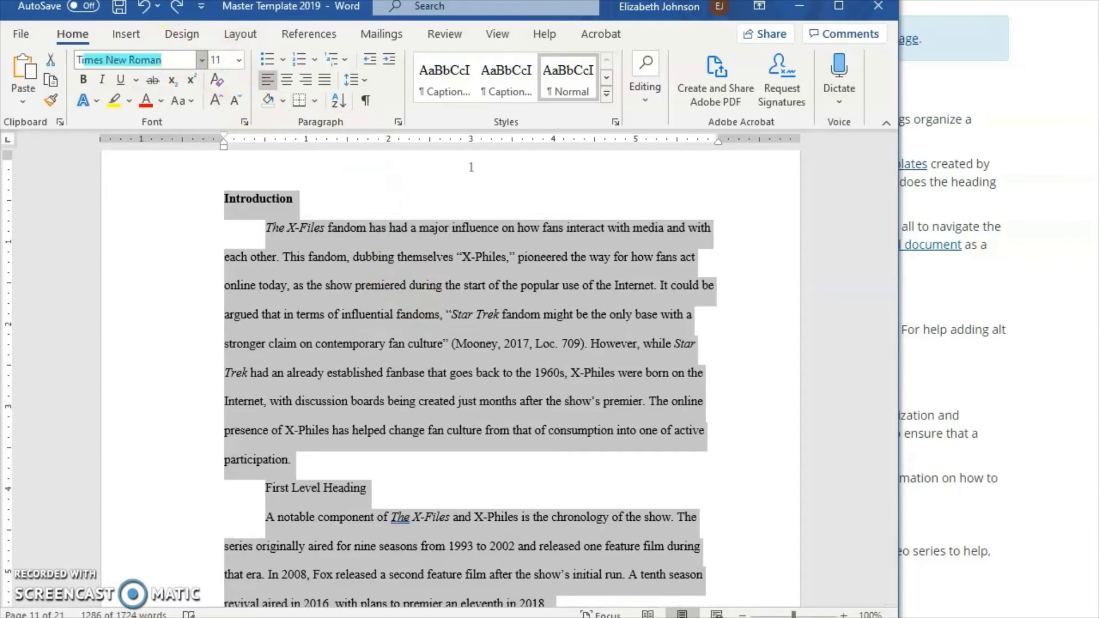
{"action": "key", "text": "Tab"}
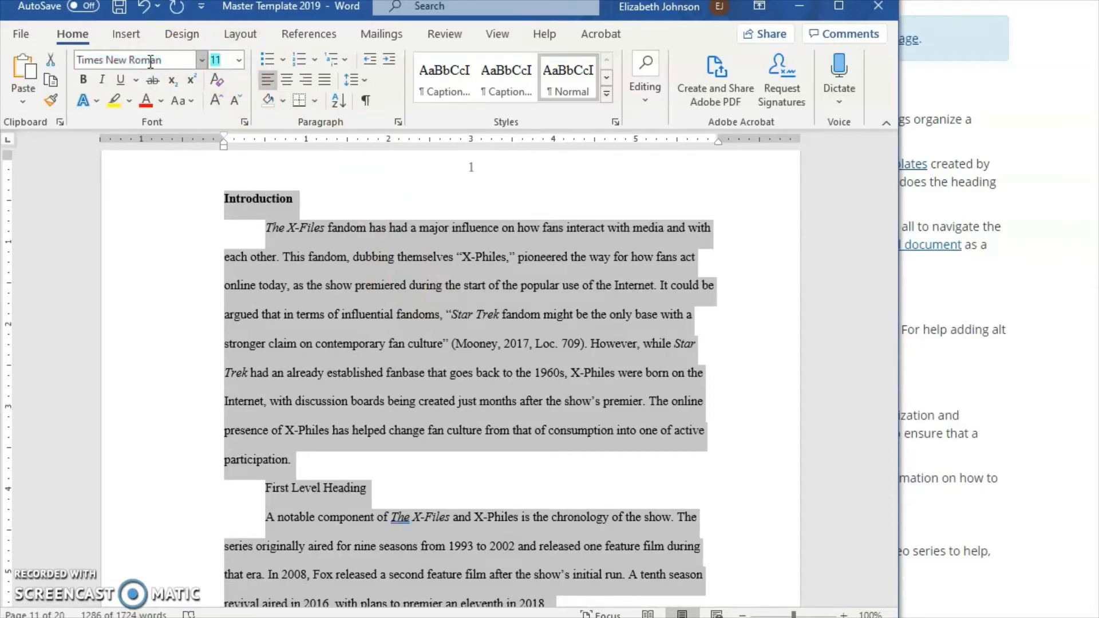
{"action": "type", "text": "12"}
{"action": "key", "text": "Return"}
- Check the line spacing choices for the selected chapter text, keeping 2.0
{"action": "left_click", "coordinate": [362, 79]}
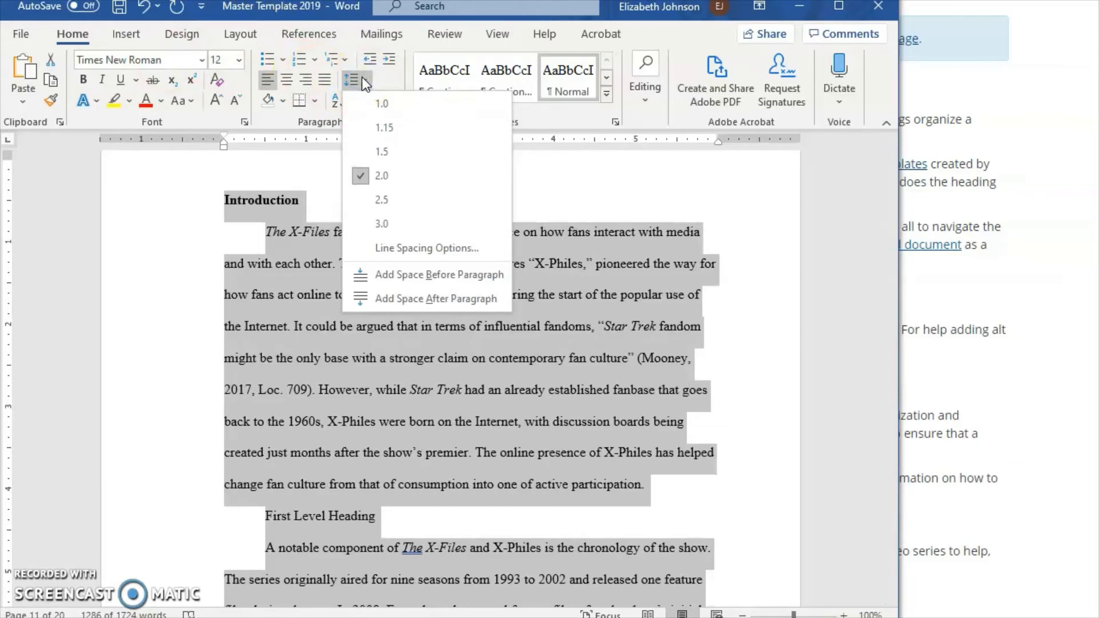
{"action": "left_click", "coordinate": [358, 168]}
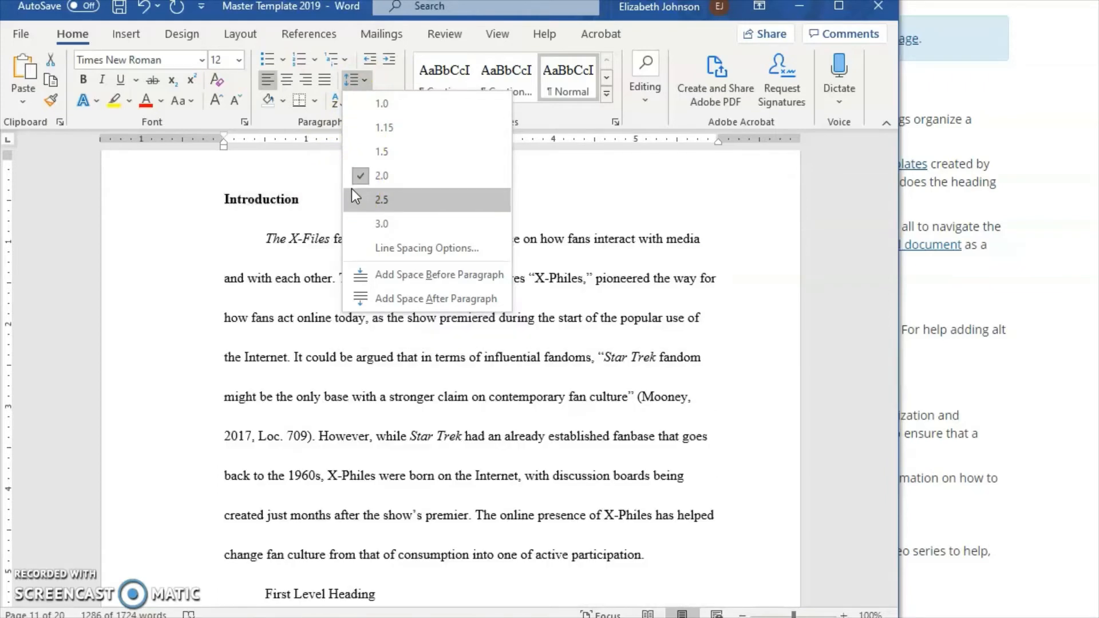
{"action": "left_click", "coordinate": [360, 109]}
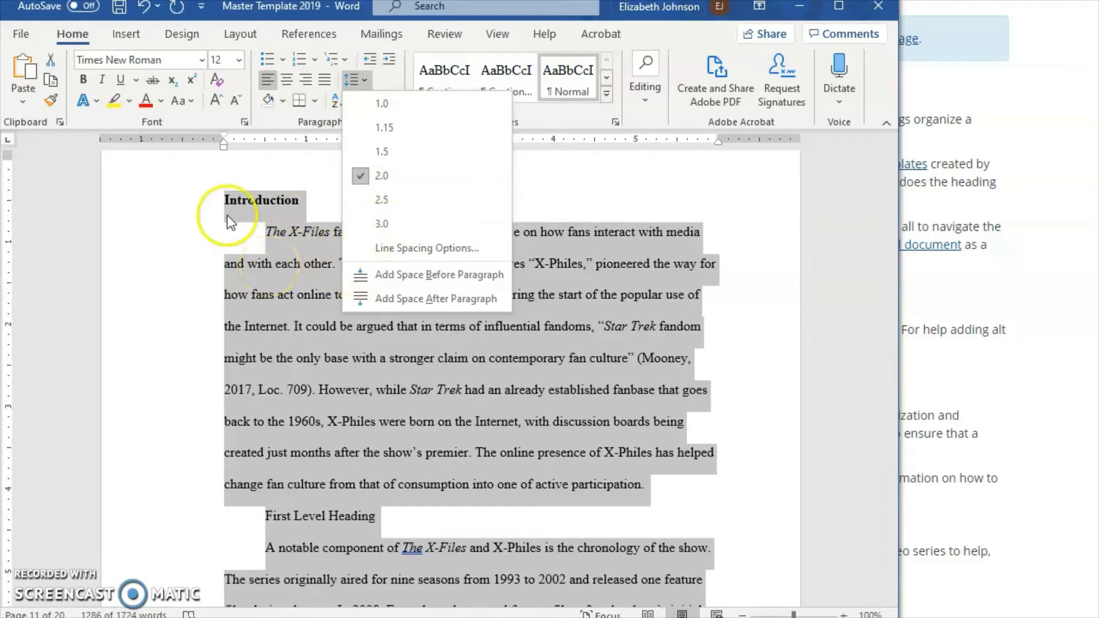
{"action": "left_click", "coordinate": [356, 86]}
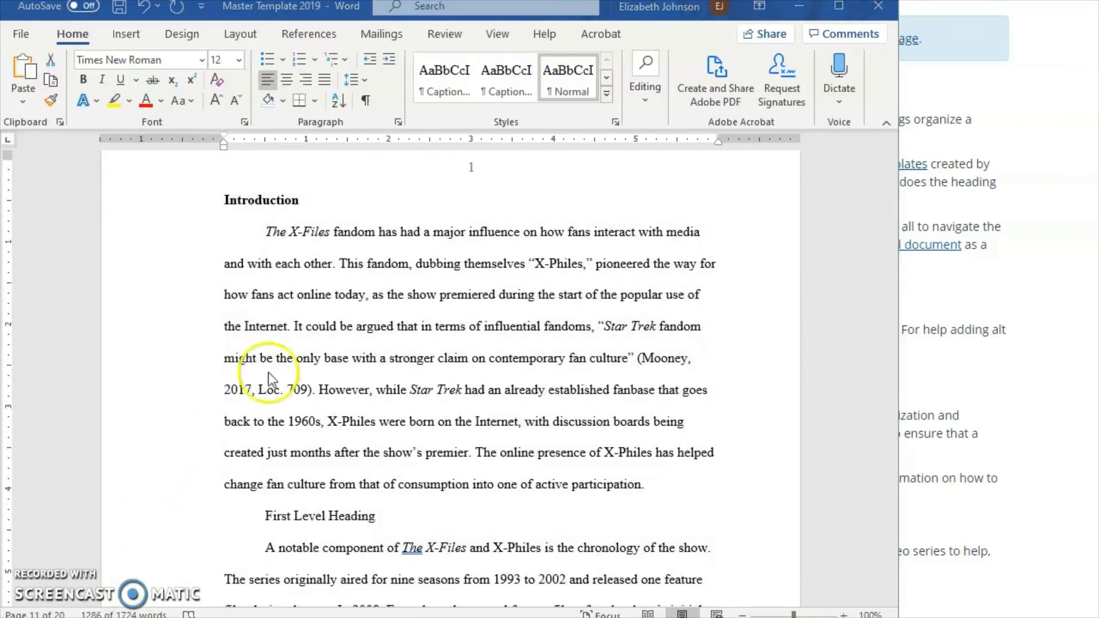
- Apply the "Ch title" style to the "Introduction" heading at the start of the chapter
{"action": "left_click", "coordinate": [270, 219]}
{"action": "left_click", "coordinate": [264, 201]}
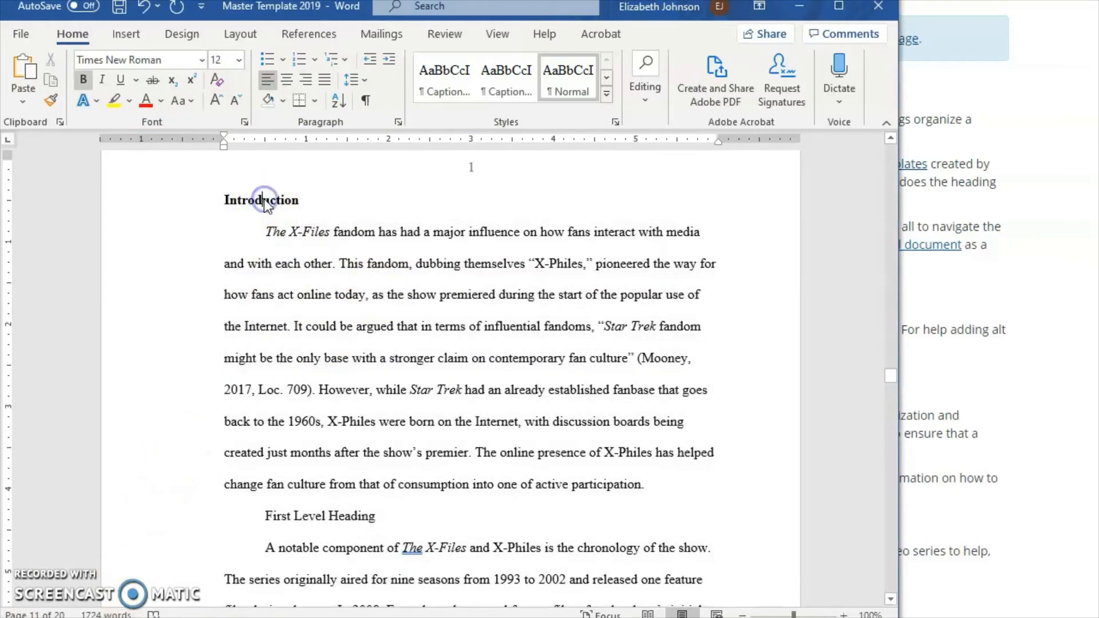
{"action": "double_click", "coordinate": [266, 200]}
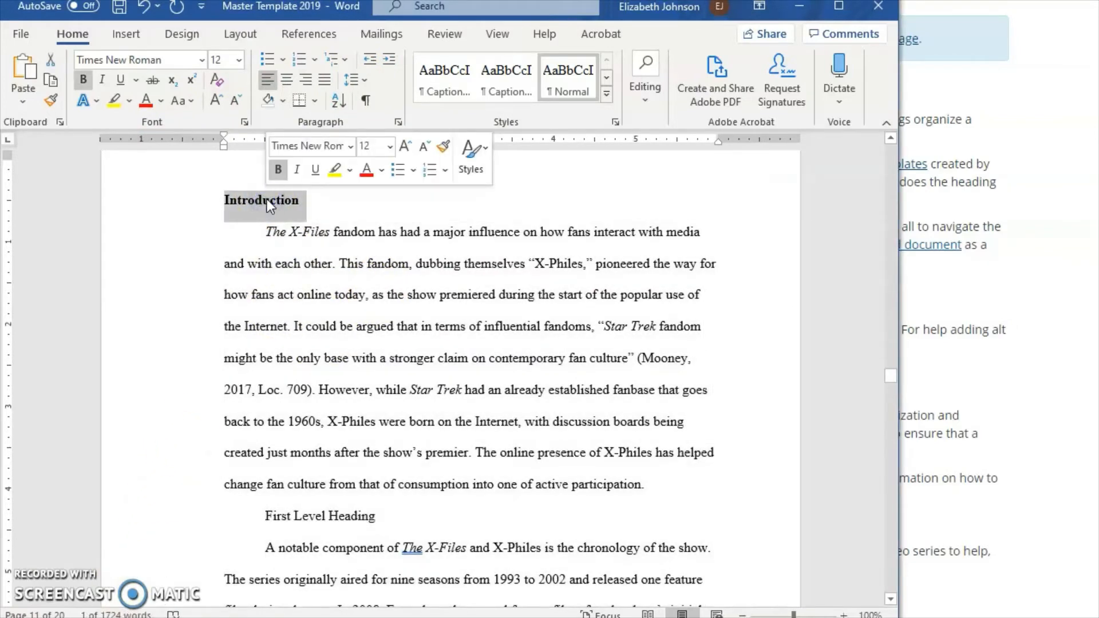
{"action": "left_click", "coordinate": [607, 80]}
{"action": "left_click", "coordinate": [512, 88]}
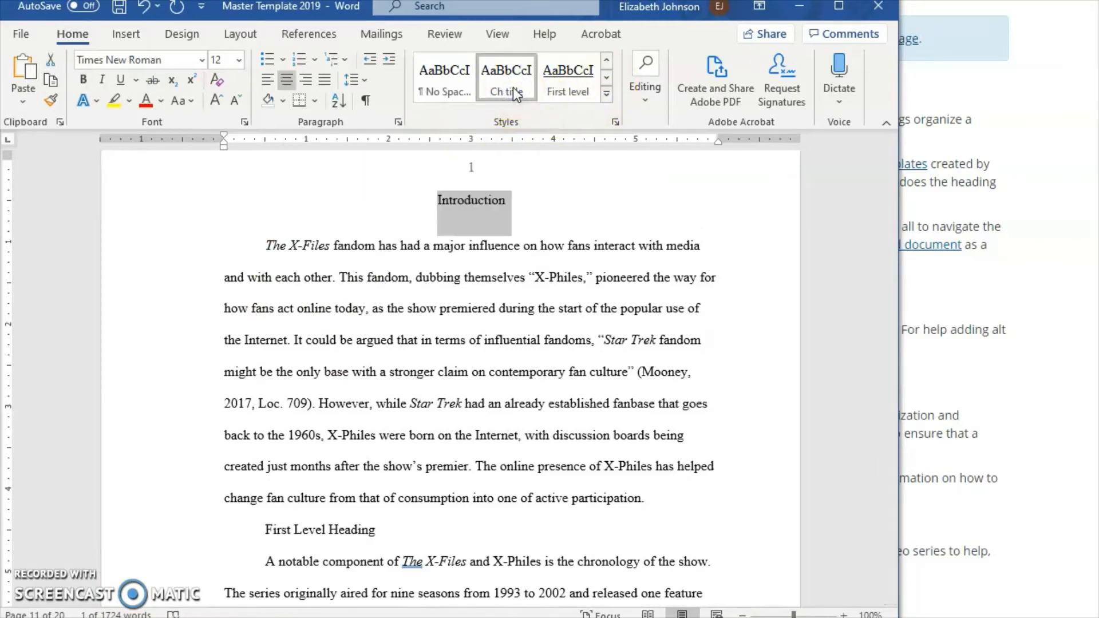
- Change the selected "Introduction" chapter title to uppercase
{"action": "left_click", "coordinate": [275, 77]}
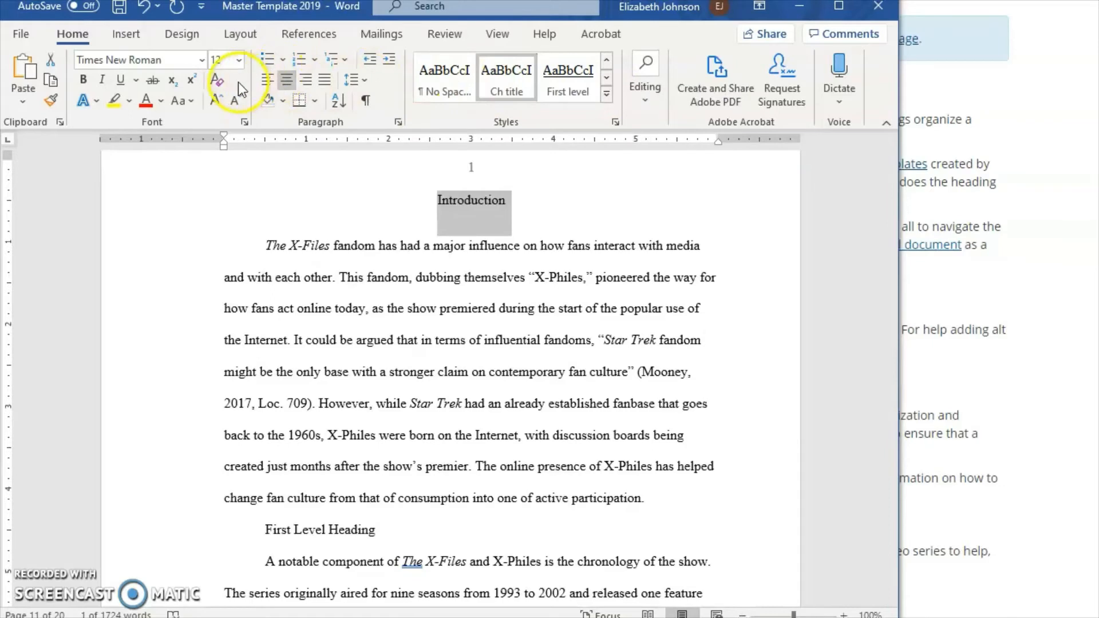
{"action": "left_click", "coordinate": [185, 97]}
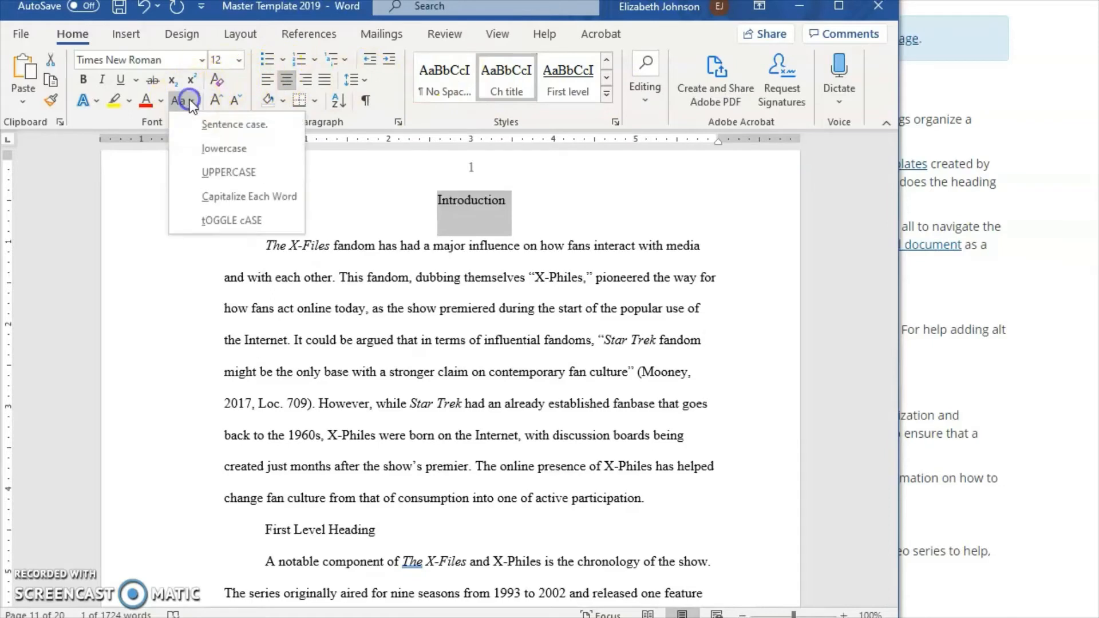
{"action": "left_click", "coordinate": [209, 172]}
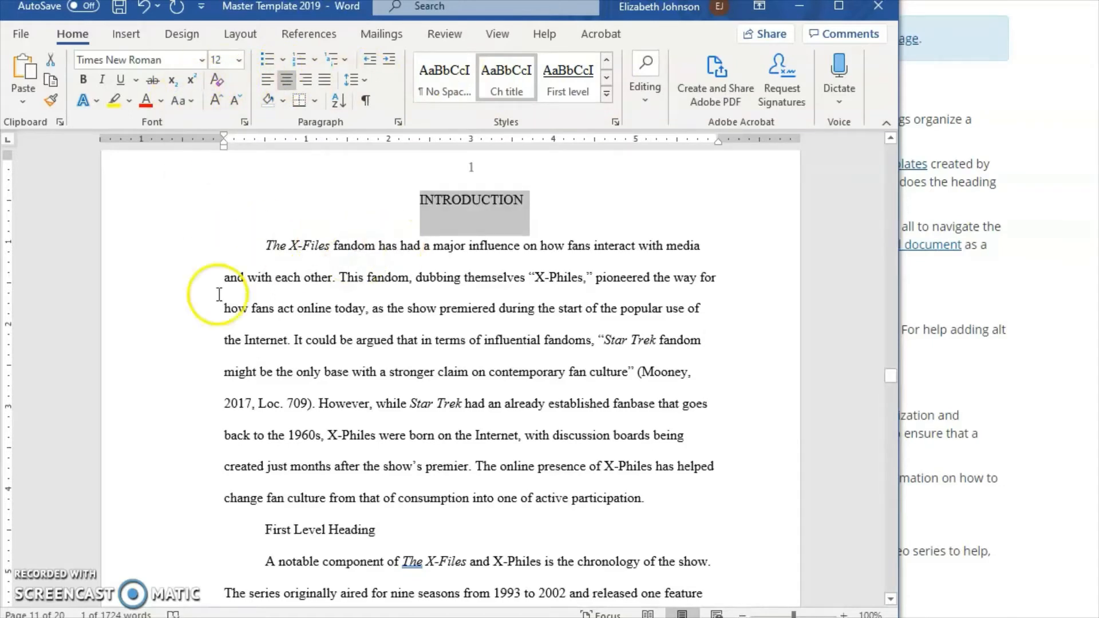
- Extend the chapter title so it reads "INTRODUCTION AND PREFACE TO MY FUTURE BOOK"
{"action": "left_click", "coordinate": [550, 201]}
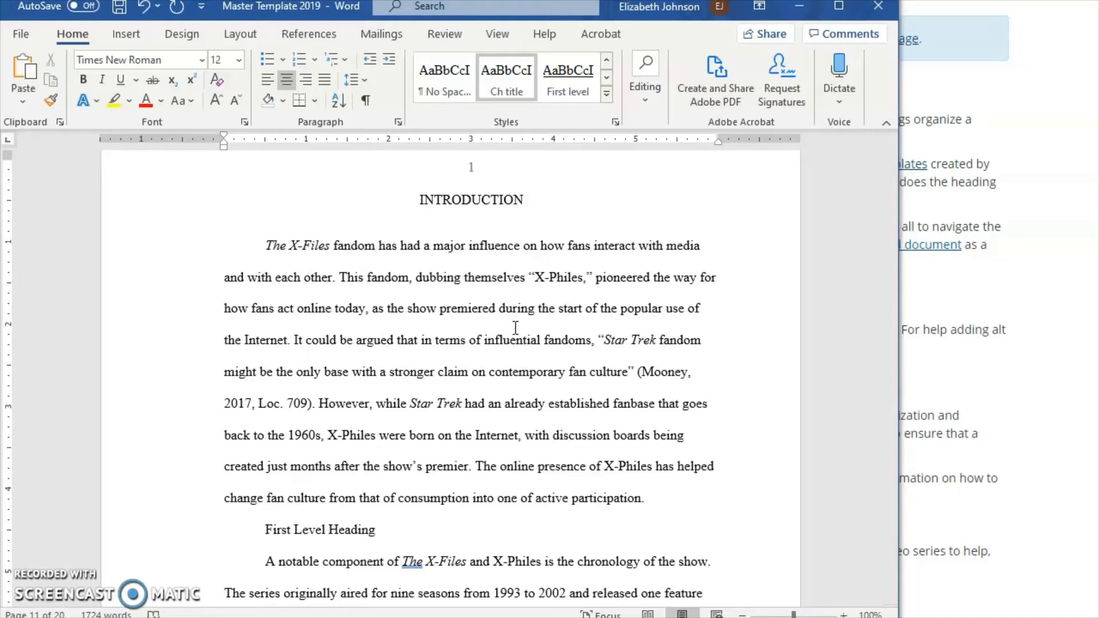
{"action": "type", "text": "AND PREFAC"}
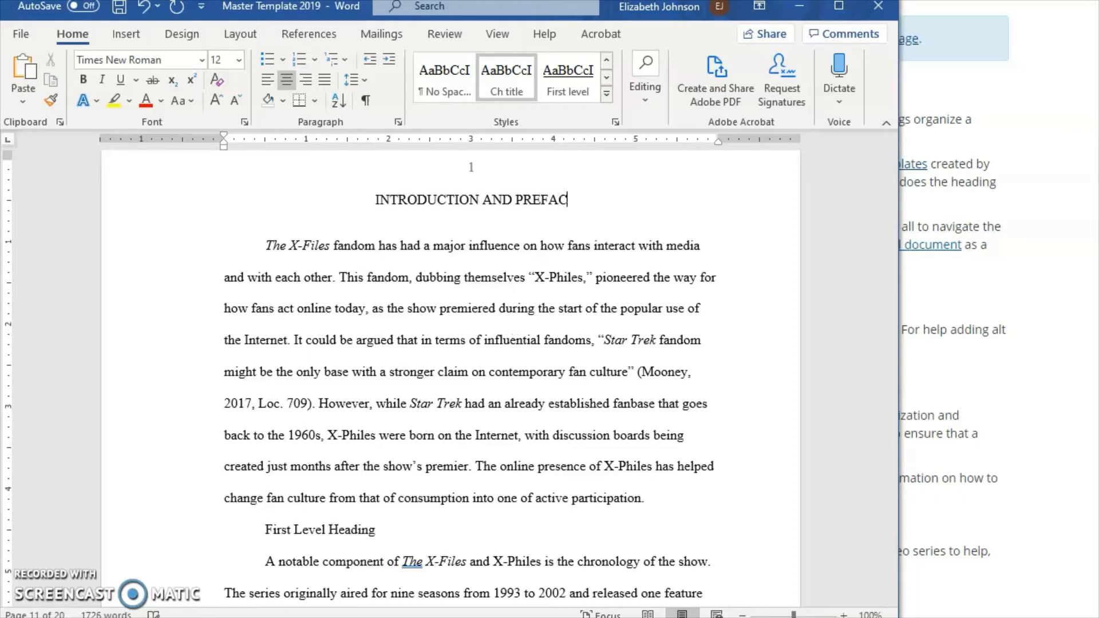
{"action": "type", "text": "E TO MY FUTURE BO"}
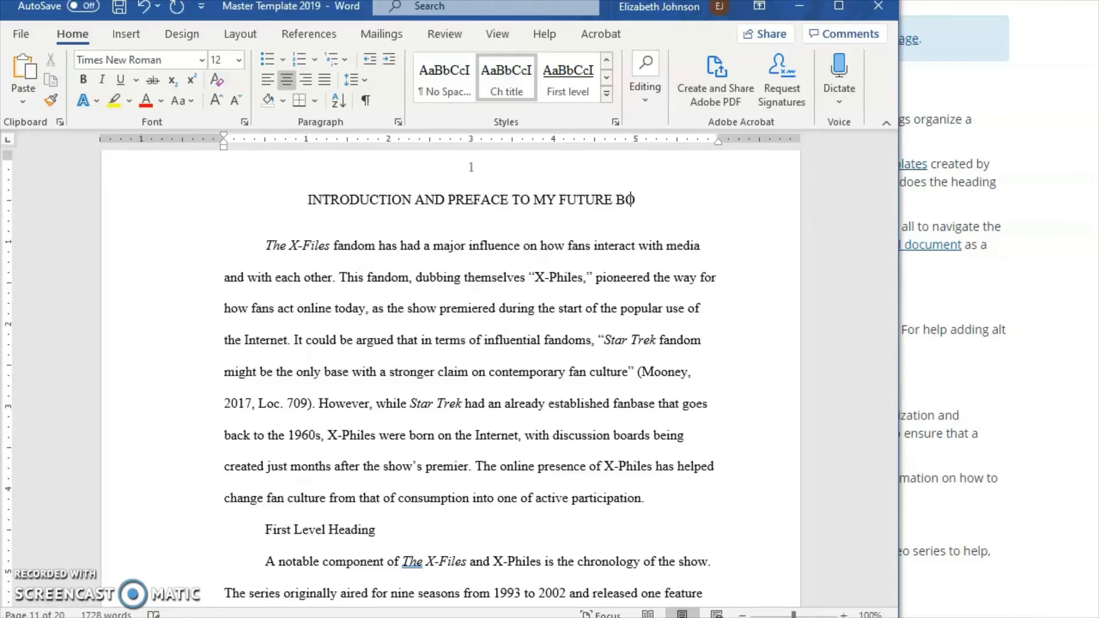
{"action": "type", "text": "OK"}
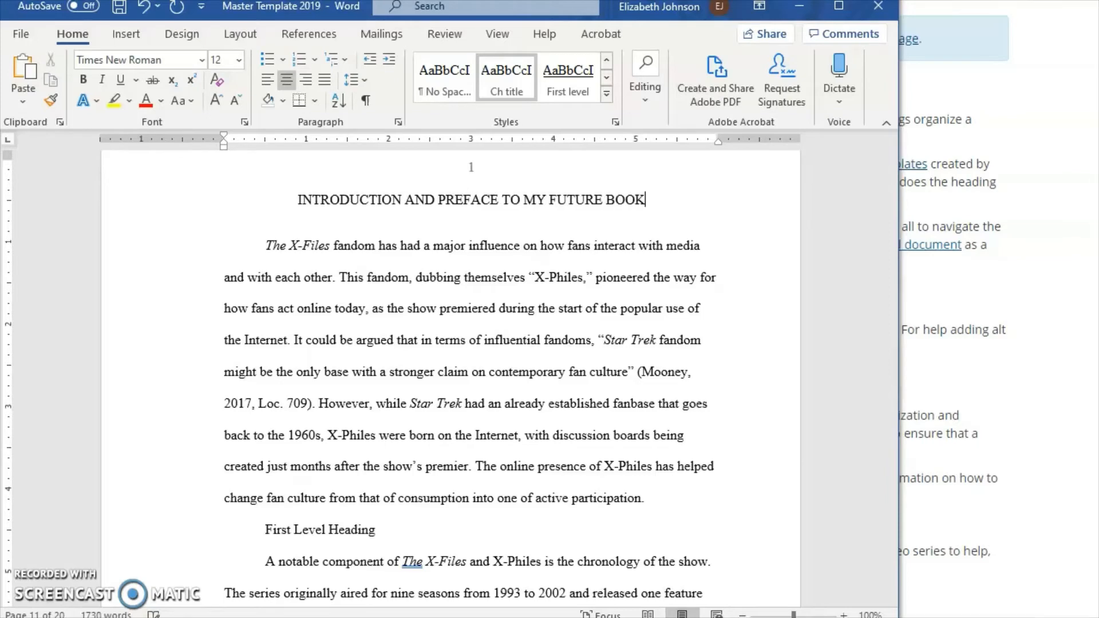
- Split the chapter title before "MY FUTURE BOOK" with a soft line break instead of a new paragraph
{"action": "left_click", "coordinate": [551, 203]}
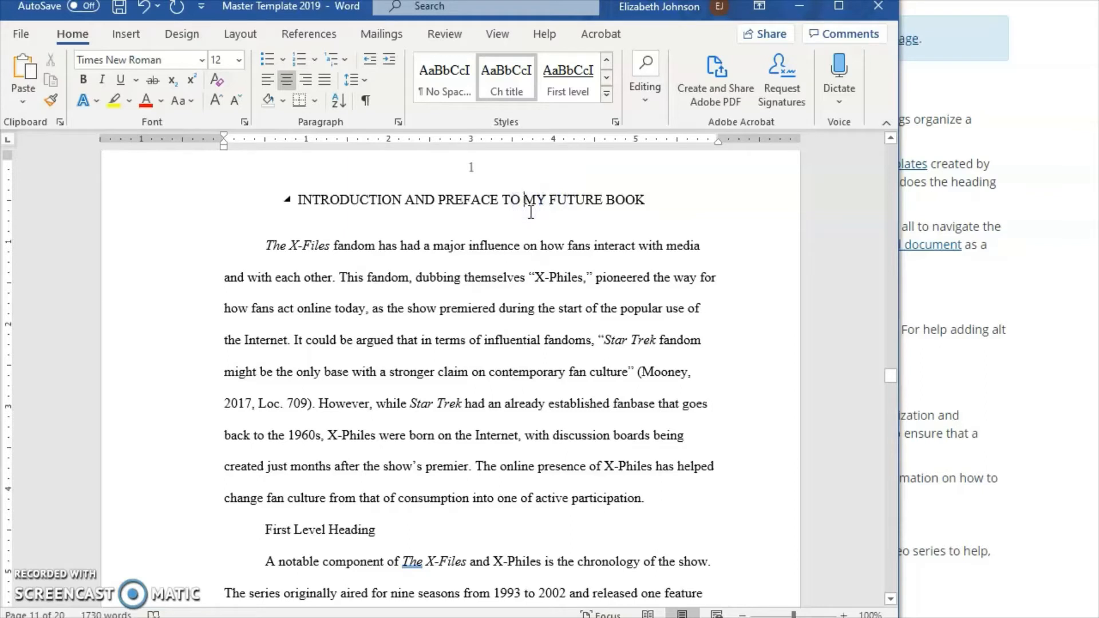
{"action": "key", "text": "Return"}
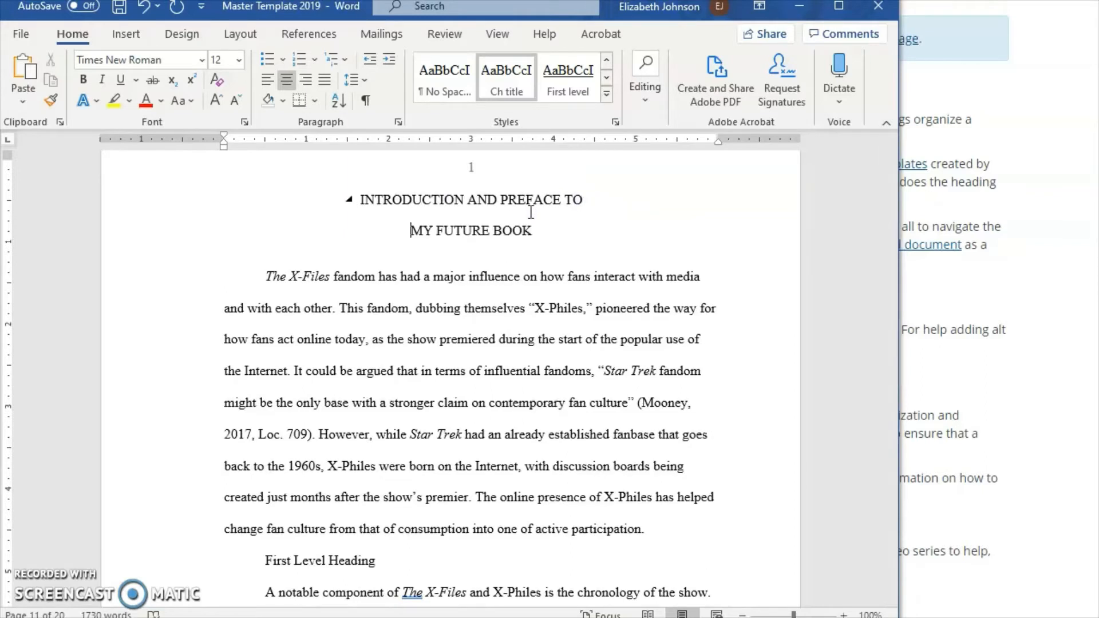
{"action": "key", "text": "BackSpace"}
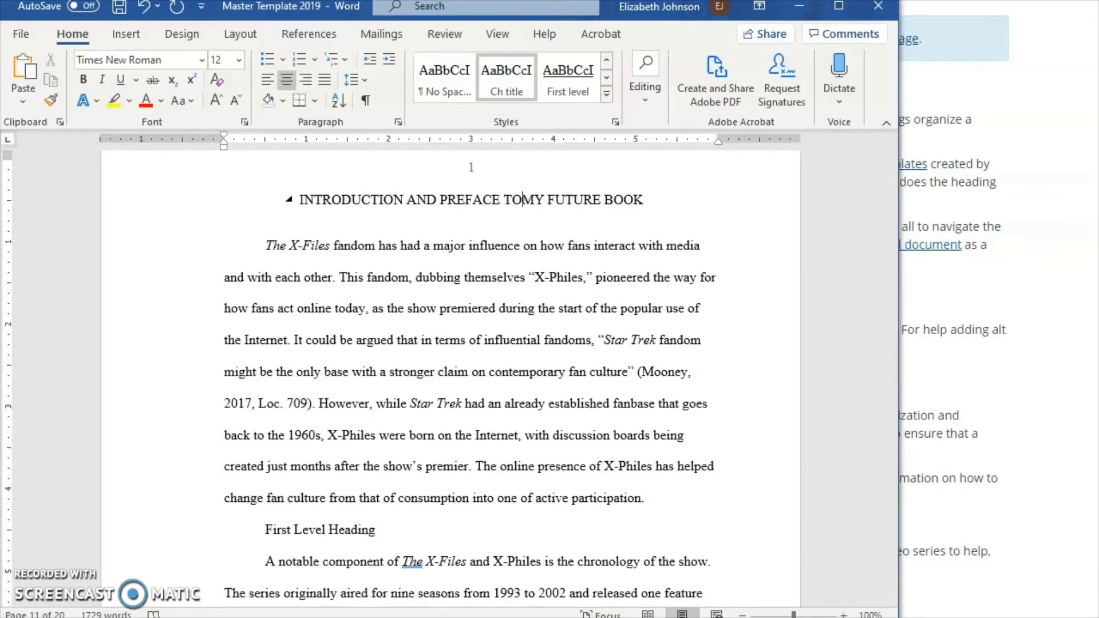
{"action": "key", "text": "Return"}
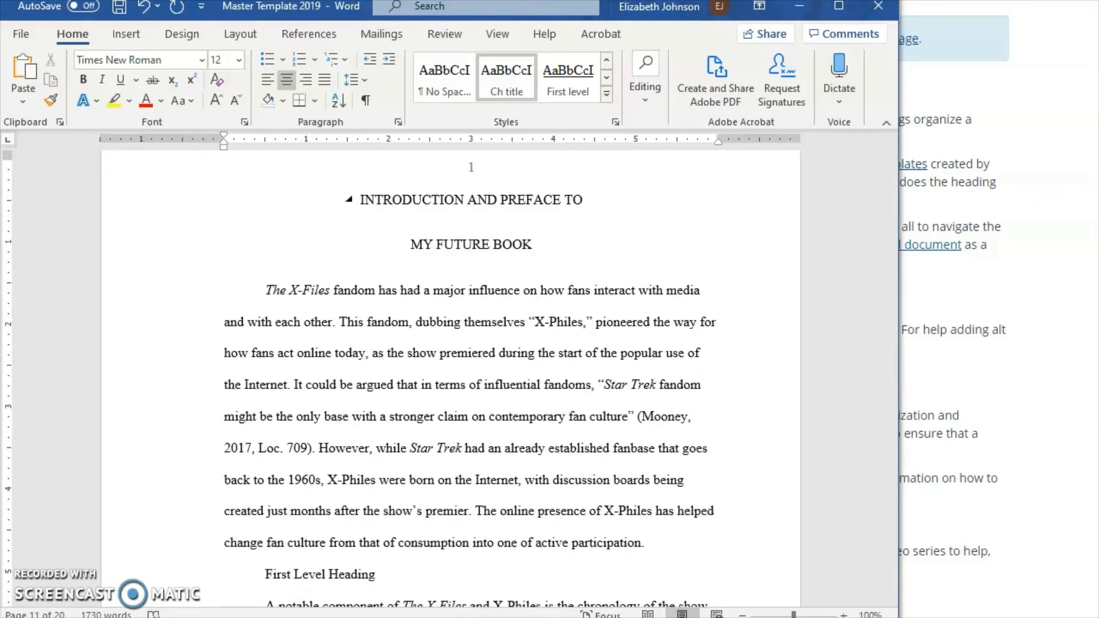
{"action": "key", "text": "BackSpace"}
{"action": "key", "text": "BackSpace"}
{"action": "key", "text": "shift+Return"}
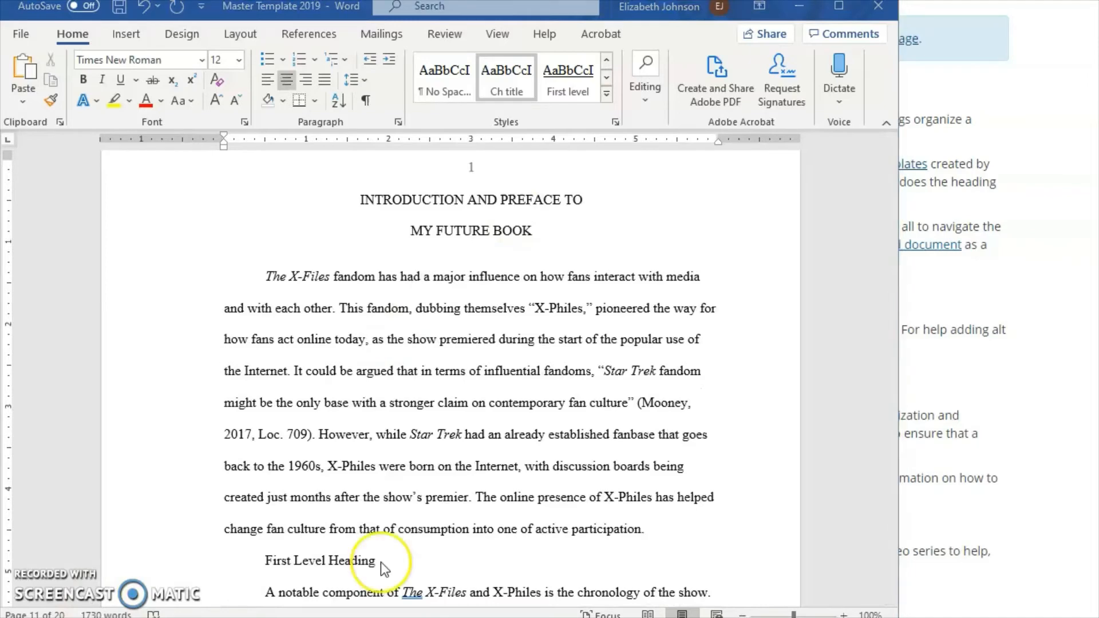
- Apply the "First level" style to the "First Level Heading" line in the introduction chapter
{"action": "scroll", "coordinate": [380, 562], "scroll_direction": "down", "scroll_amount": 2}
{"action": "scroll", "coordinate": [380, 562], "scroll_direction": "down", "scroll_amount": 1}
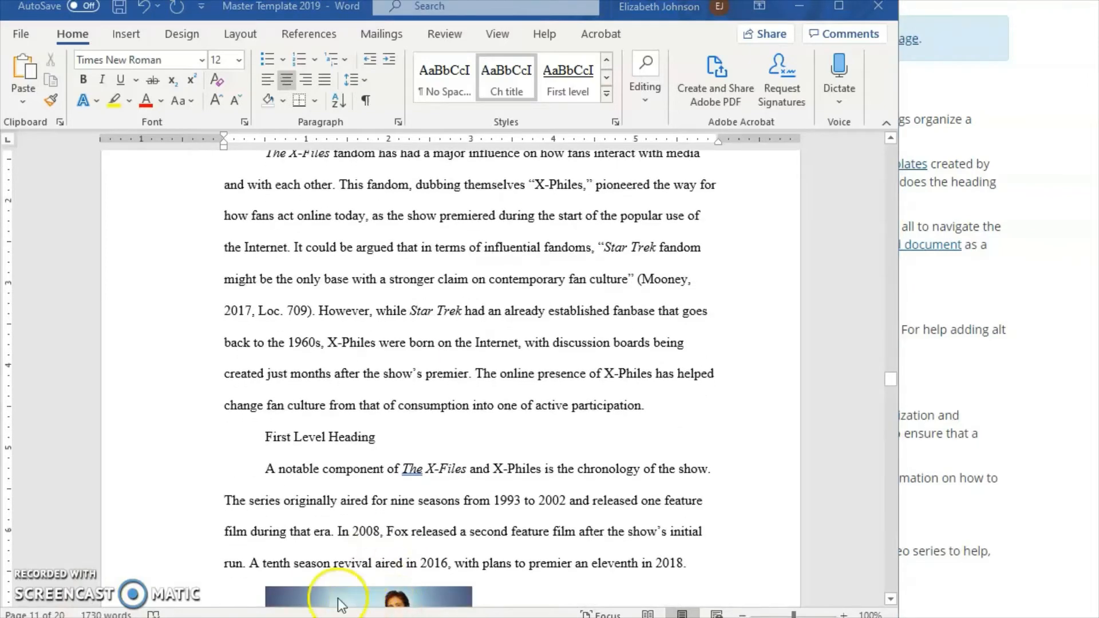
{"action": "triple_click", "coordinate": [329, 437]}
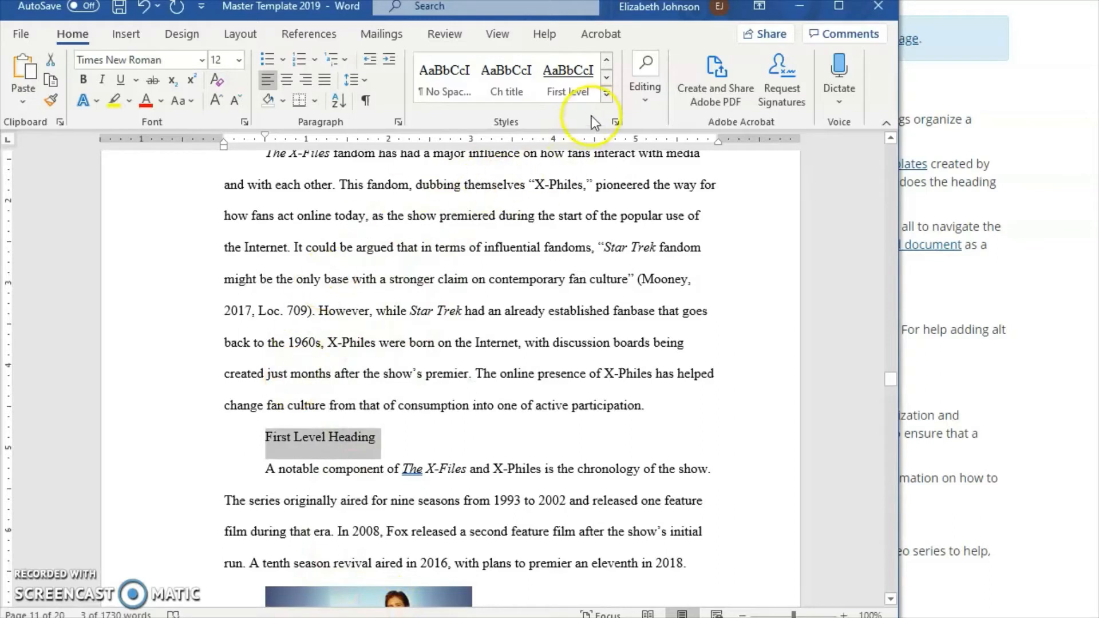
{"action": "left_click", "coordinate": [569, 80]}
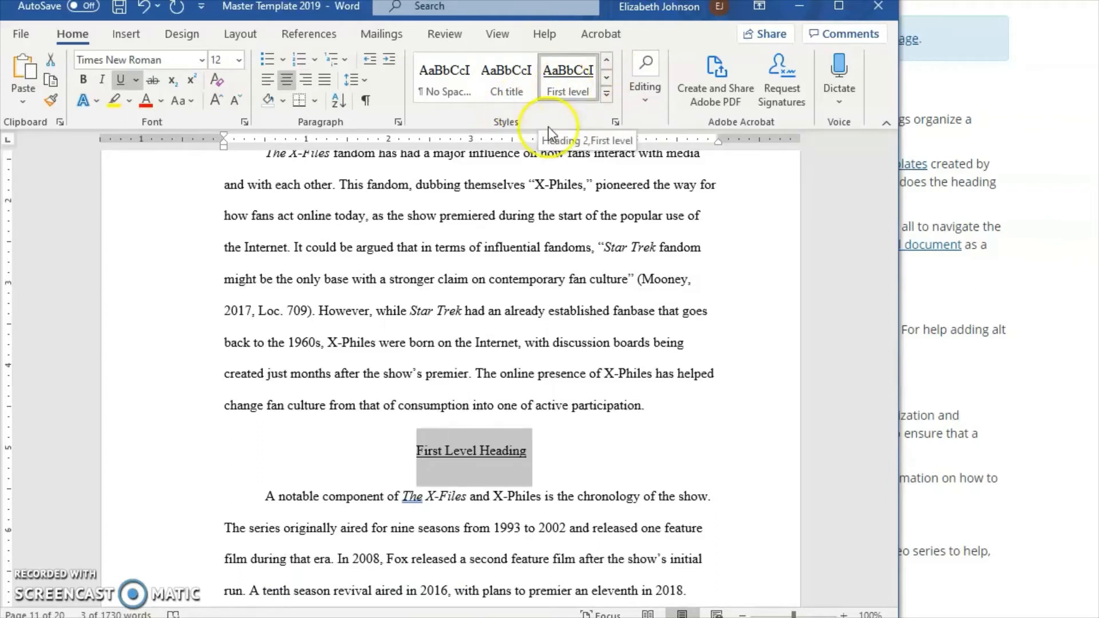
{"action": "mouse_move", "coordinate": [459, 430]}
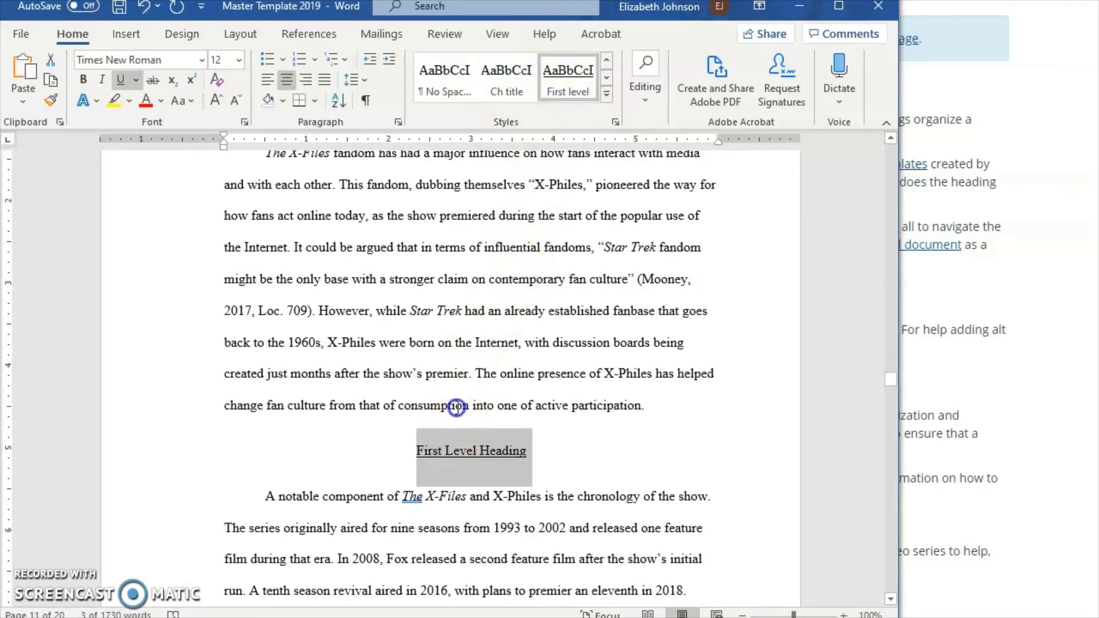
{"action": "left_click", "coordinate": [455, 405]}
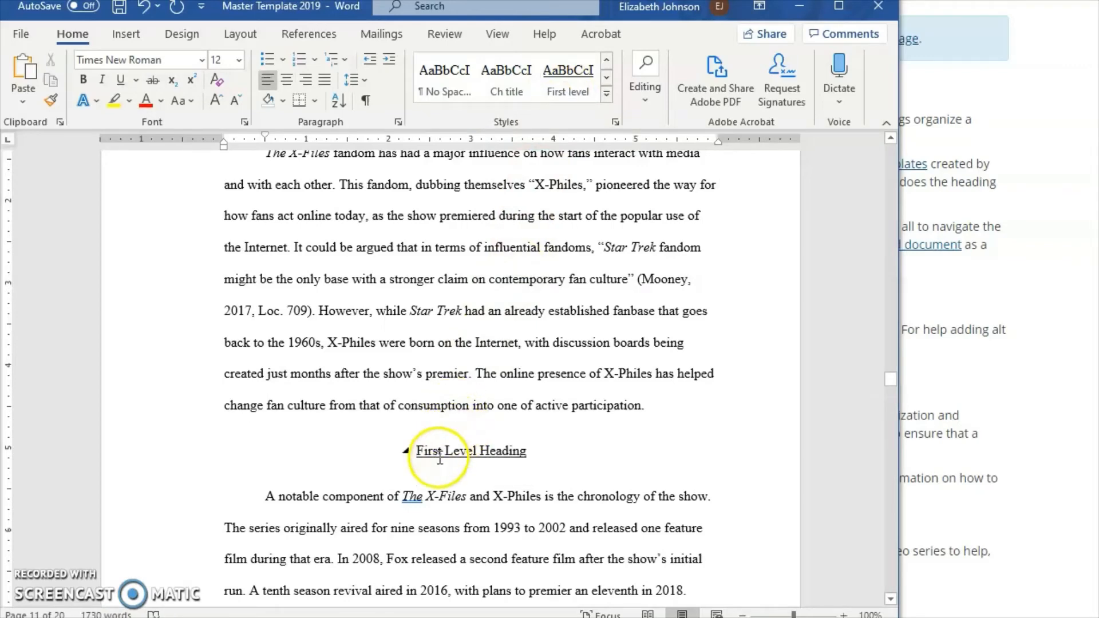
{"action": "left_click", "coordinate": [455, 435]}
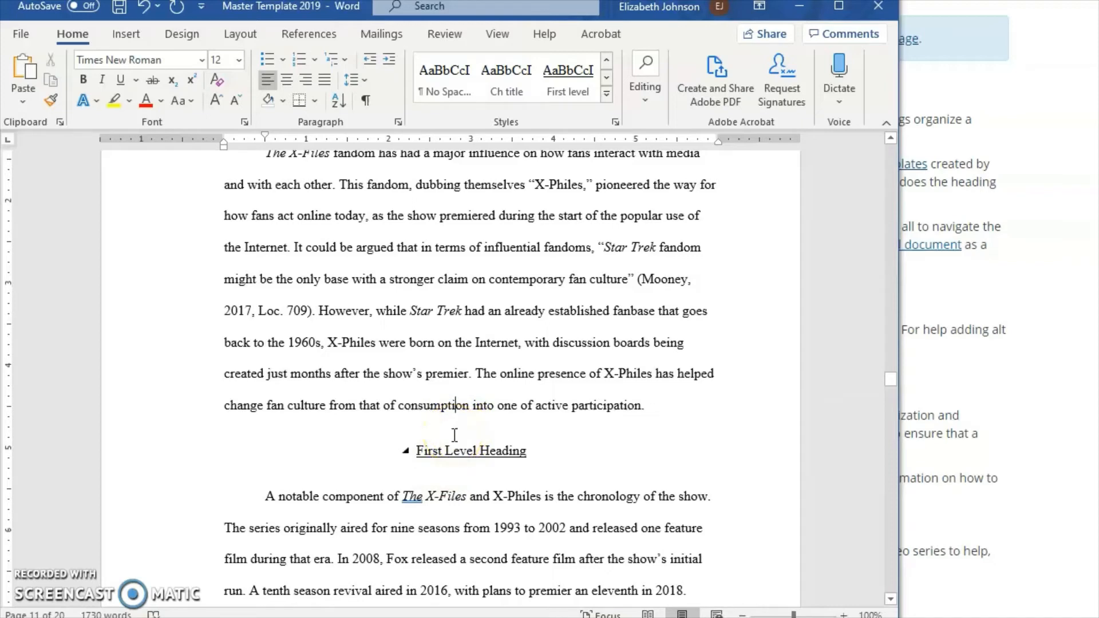
{"action": "left_click", "coordinate": [410, 402]}
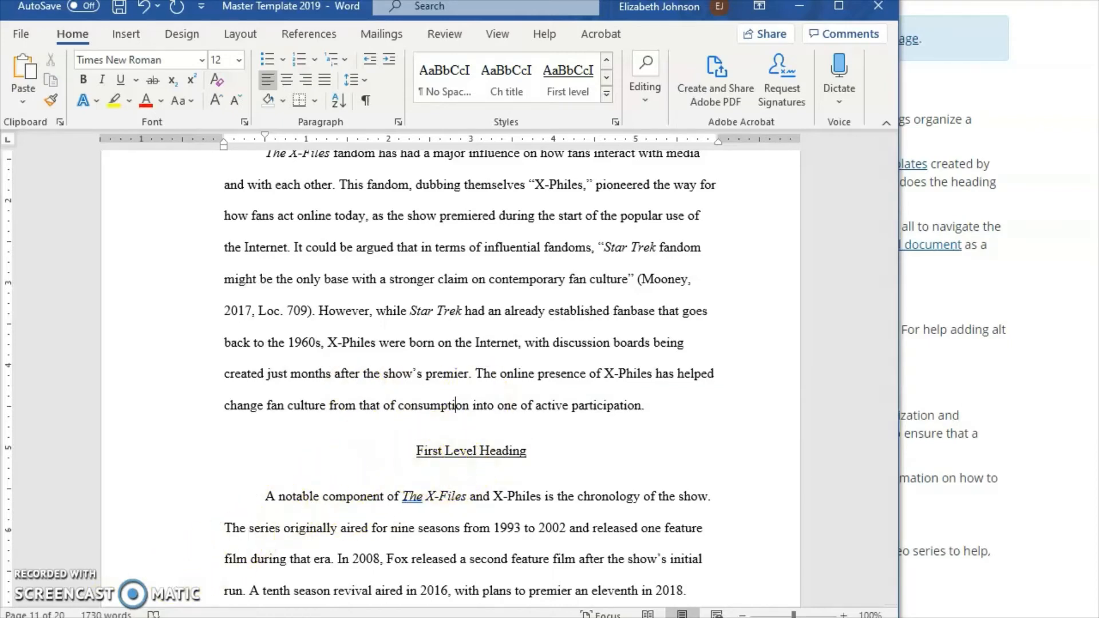
- Apply the second-level heading style to the bold "Literature Review" heading on page 2
{"action": "scroll", "coordinate": [506, 362], "scroll_direction": "down", "scroll_amount": 10}
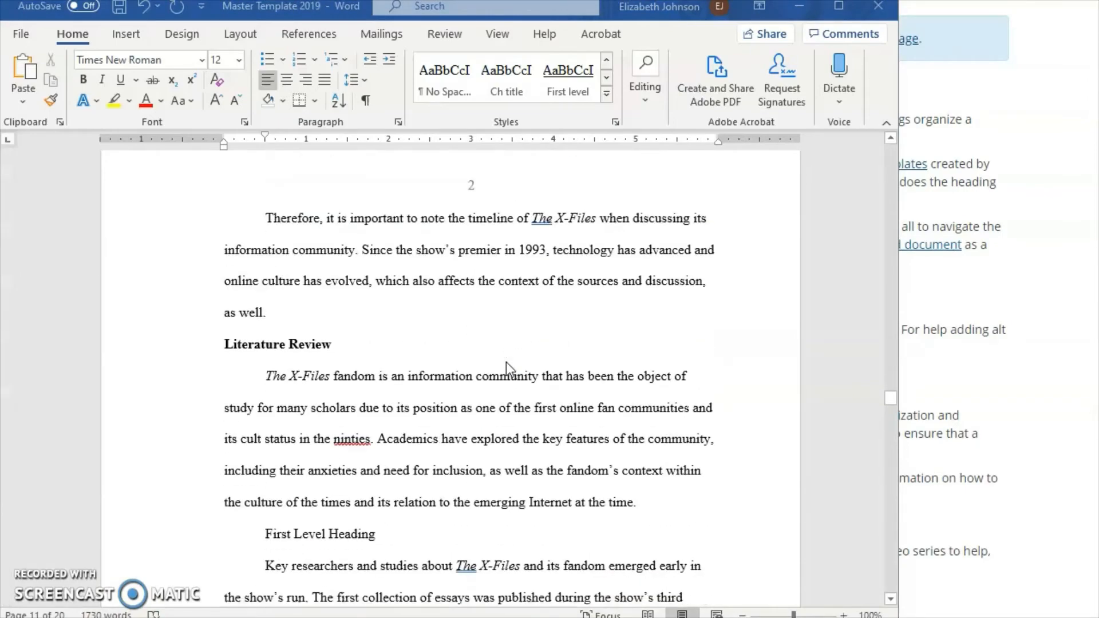
{"action": "left_click", "coordinate": [301, 335]}
{"action": "scroll", "coordinate": [334, 385], "scroll_direction": "up", "scroll_amount": 5}
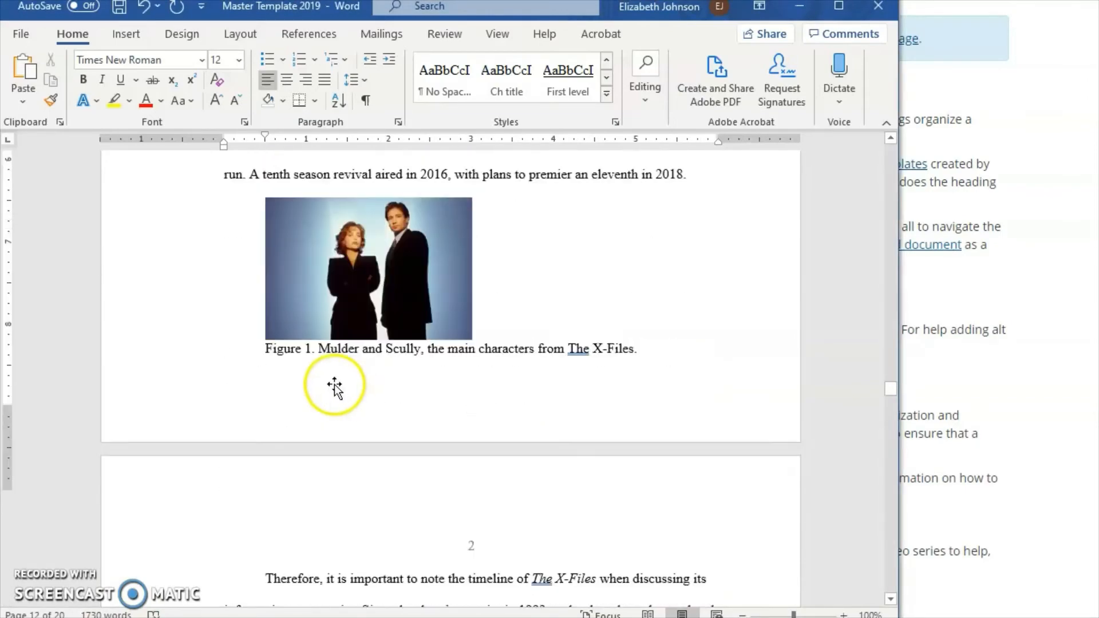
{"action": "scroll", "coordinate": [335, 384], "scroll_direction": "up", "scroll_amount": 6}
{"action": "scroll", "coordinate": [337, 386], "scroll_direction": "down", "scroll_amount": 8}
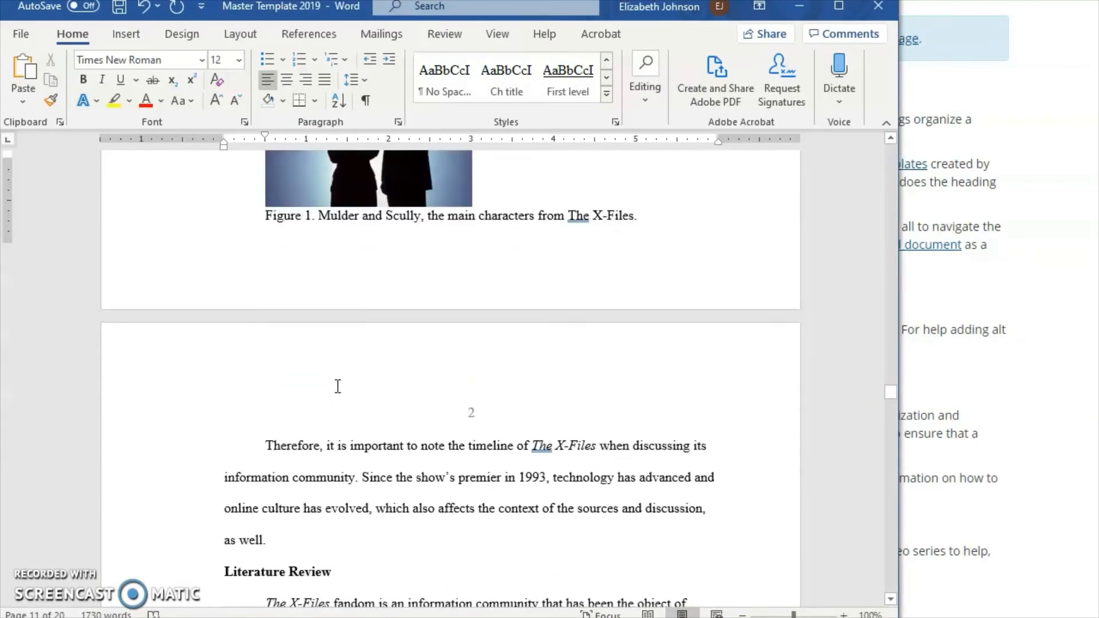
{"action": "scroll", "coordinate": [337, 387], "scroll_direction": "down", "scroll_amount": 3}
{"action": "left_click_drag", "start_coordinate": [344, 422], "coordinate": [226, 422]}
{"action": "left_click", "coordinate": [645, 116]}
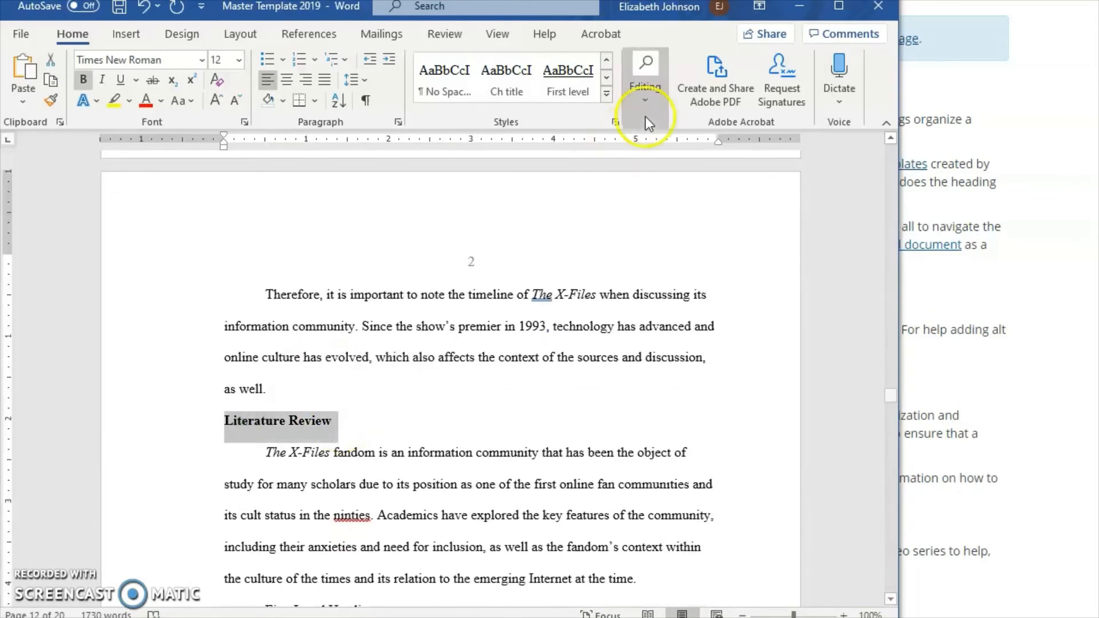
{"action": "left_click", "coordinate": [607, 77]}
{"action": "left_click", "coordinate": [445, 89]}
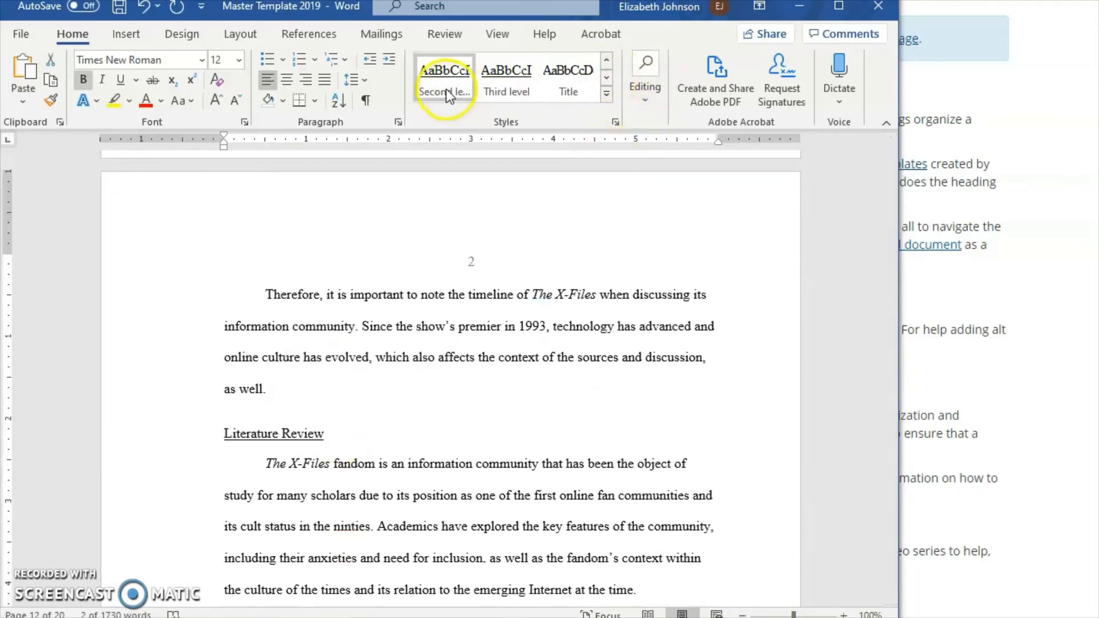
{"action": "left_click", "coordinate": [445, 91]}
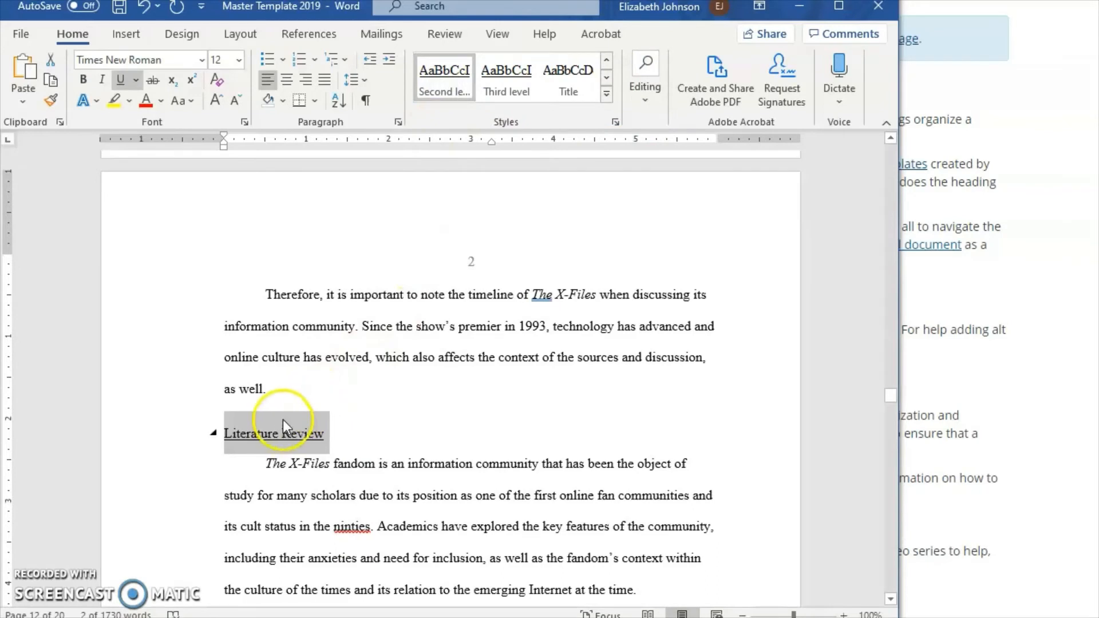
{"action": "left_click", "coordinate": [234, 419]}
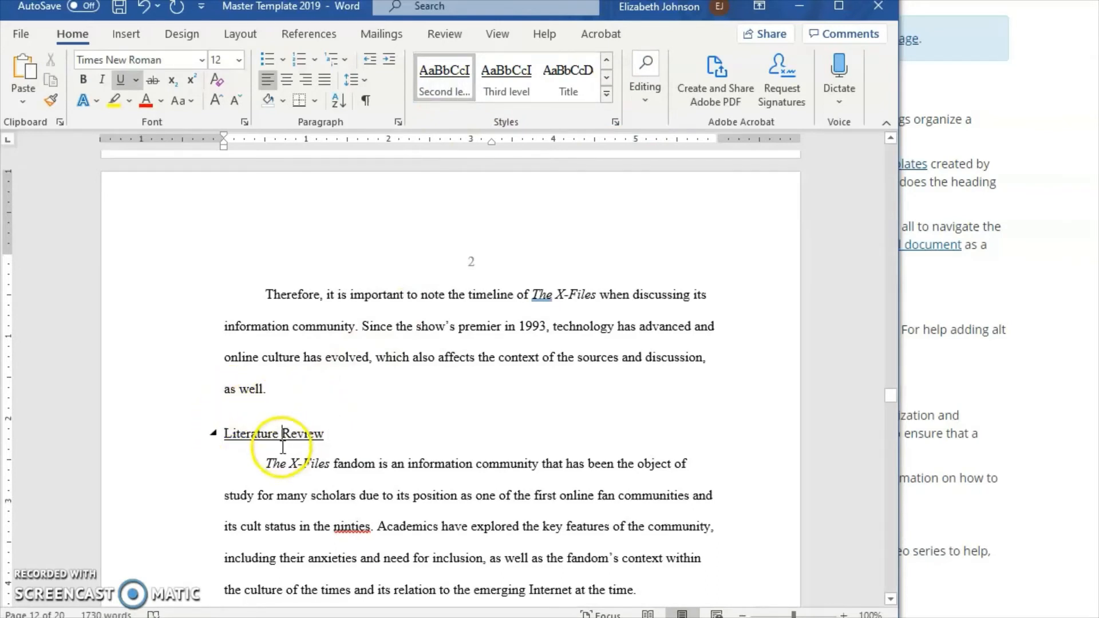
- Apply the "First level" style to the "First Level Heading" line below the Literature Review introduction
{"action": "scroll", "coordinate": [209, 447], "scroll_direction": "down", "scroll_amount": 3}
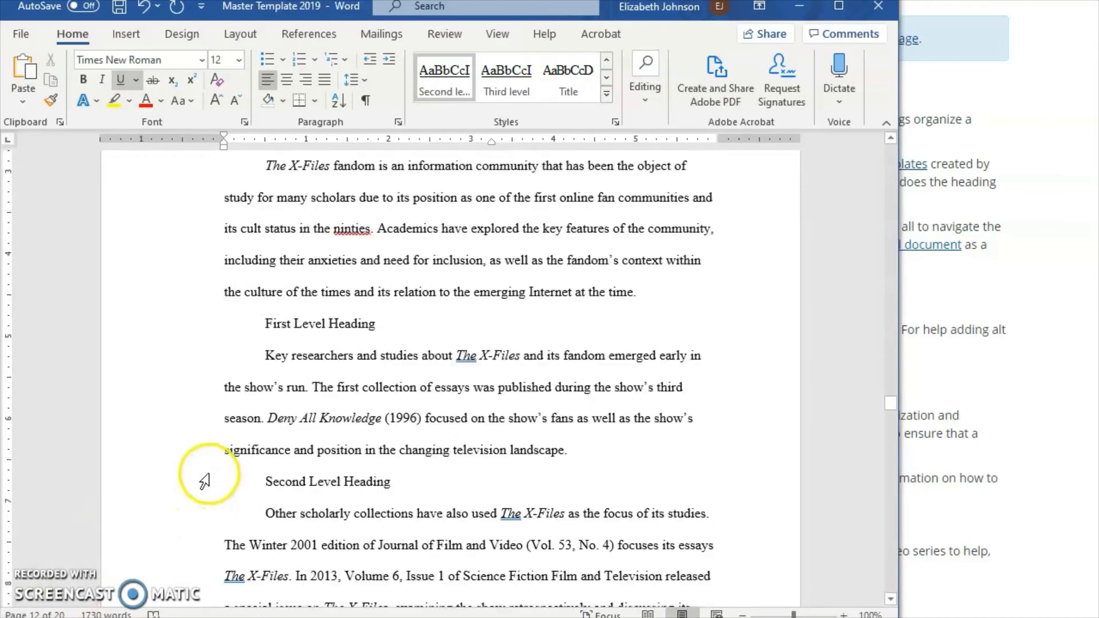
{"action": "scroll", "coordinate": [204, 481], "scroll_direction": "down", "scroll_amount": 1}
{"action": "left_click_drag", "start_coordinate": [376, 293], "coordinate": [266, 293]}
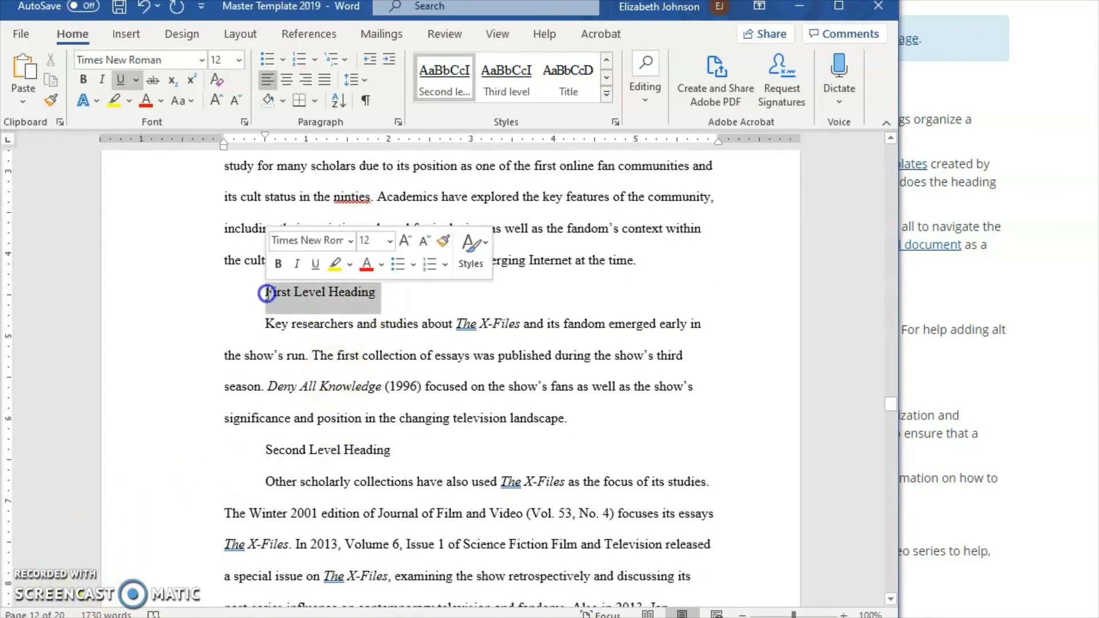
{"action": "left_click", "coordinate": [608, 61]}
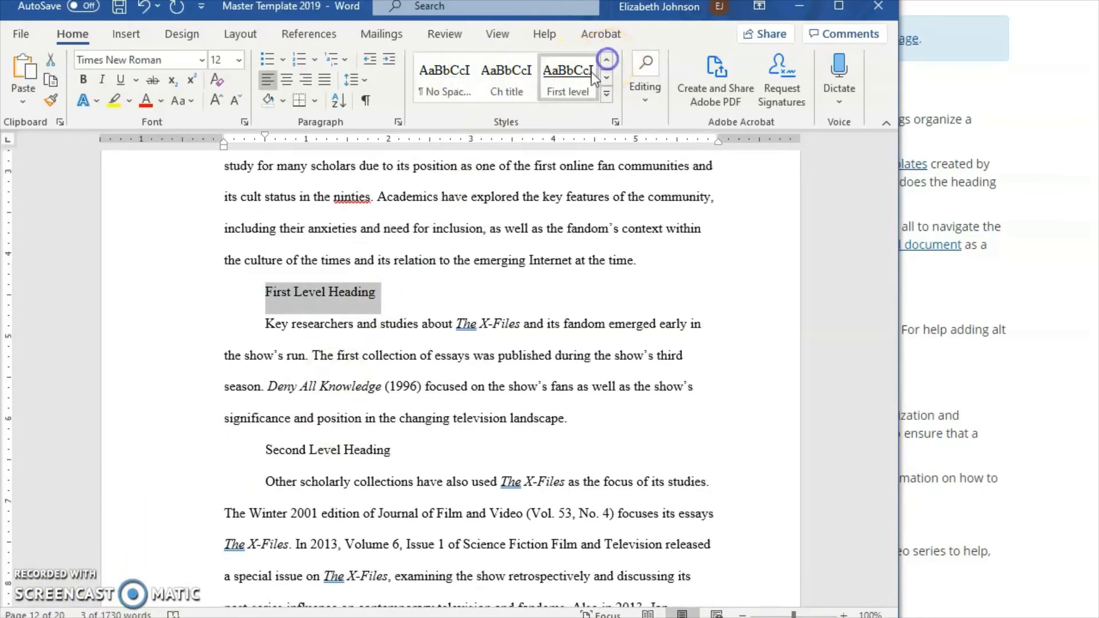
{"action": "left_click", "coordinate": [567, 74]}
- Apply the second-level heading style to the "Second Level Heading" line on page 2
{"action": "left_click_drag", "start_coordinate": [408, 480], "coordinate": [282, 490]}
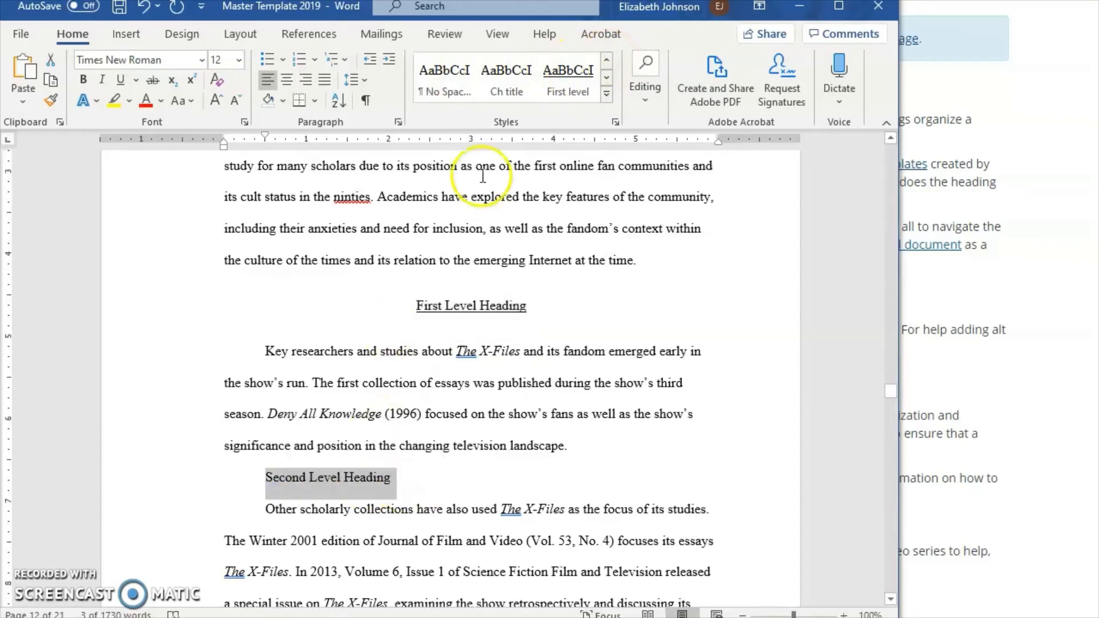
{"action": "left_click", "coordinate": [607, 76]}
{"action": "left_click", "coordinate": [454, 85]}
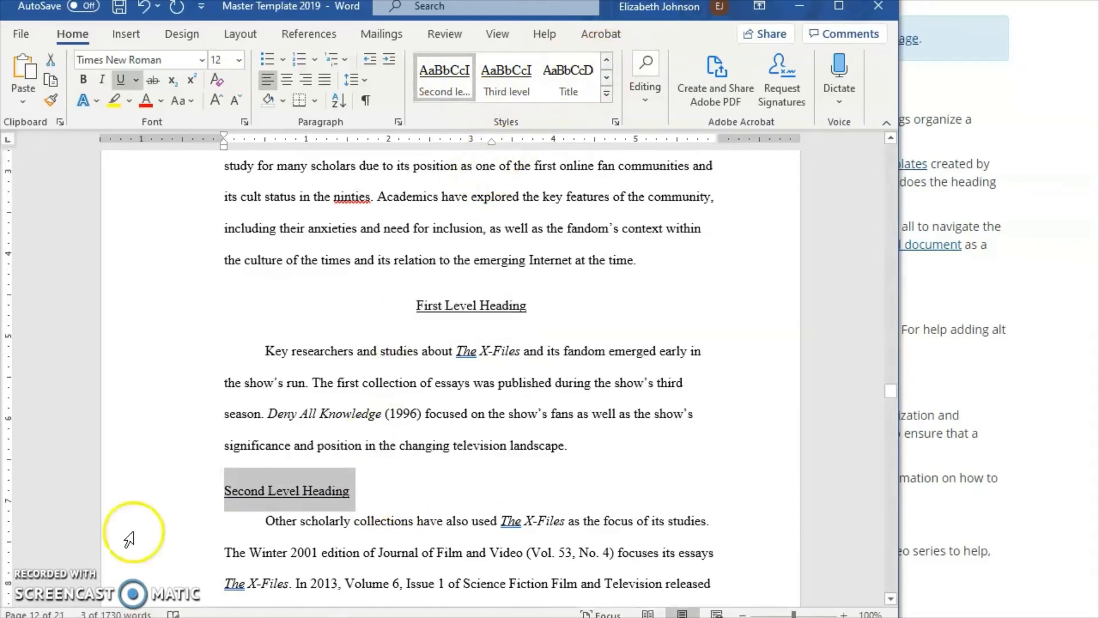
{"action": "left_click", "coordinate": [510, 435]}
- Try applying the "Third level" style to the whole "Third Level Heading" line on page 3
{"action": "scroll", "coordinate": [510, 435], "scroll_direction": "down", "scroll_amount": 5}
{"action": "scroll", "coordinate": [509, 435], "scroll_direction": "down", "scroll_amount": 3}
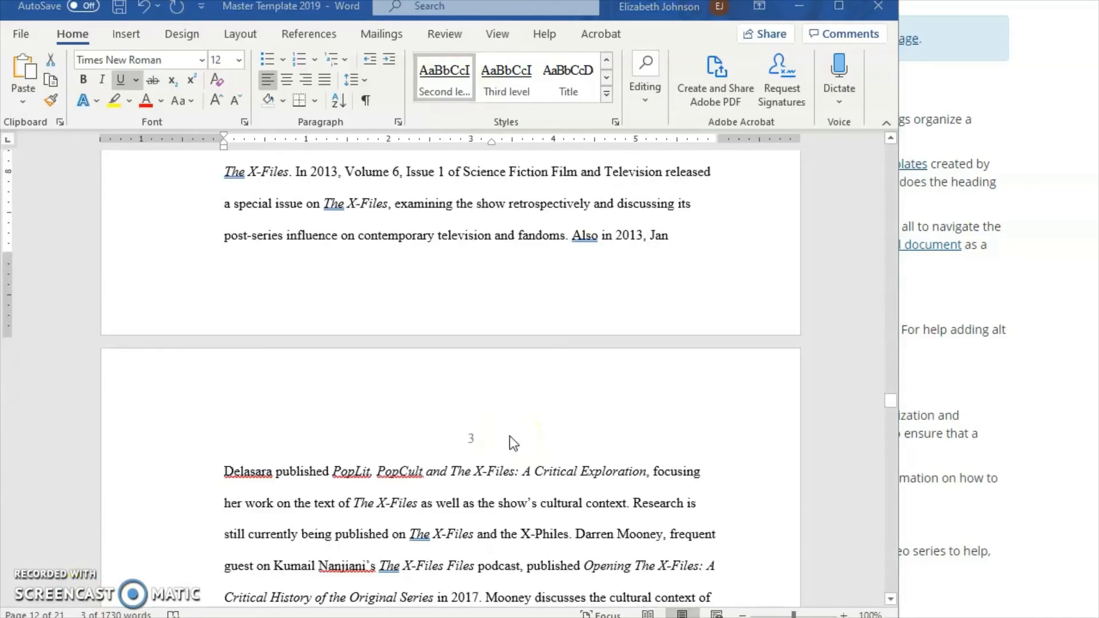
{"action": "scroll", "coordinate": [509, 435], "scroll_direction": "down", "scroll_amount": 5}
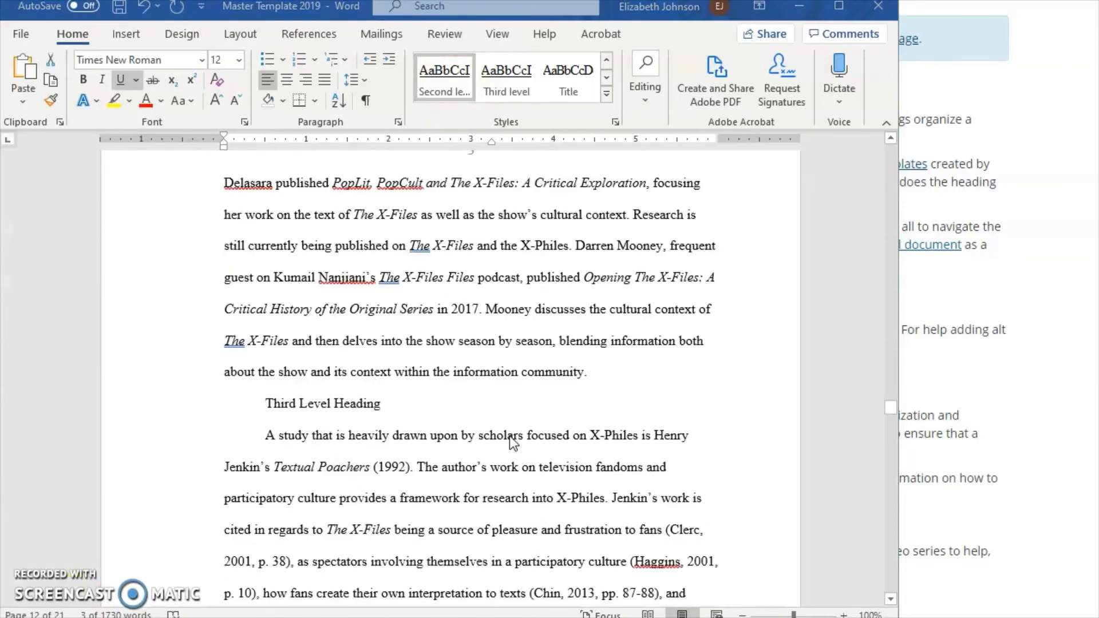
{"action": "left_click", "coordinate": [439, 425]}
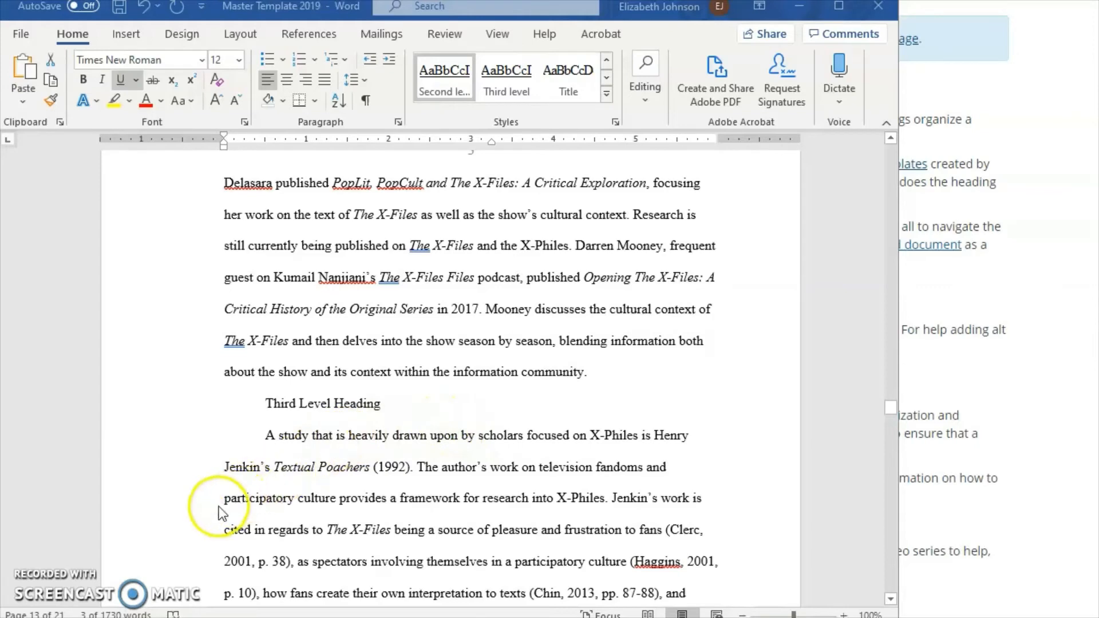
{"action": "left_click", "coordinate": [312, 419]}
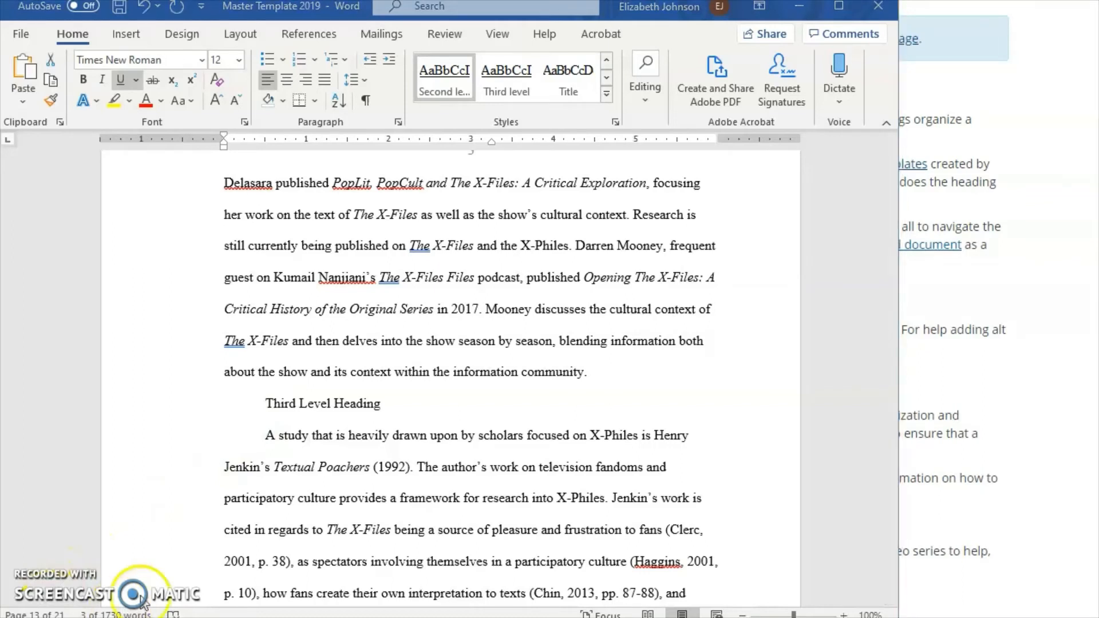
{"action": "left_click_drag", "start_coordinate": [395, 405], "coordinate": [273, 408]}
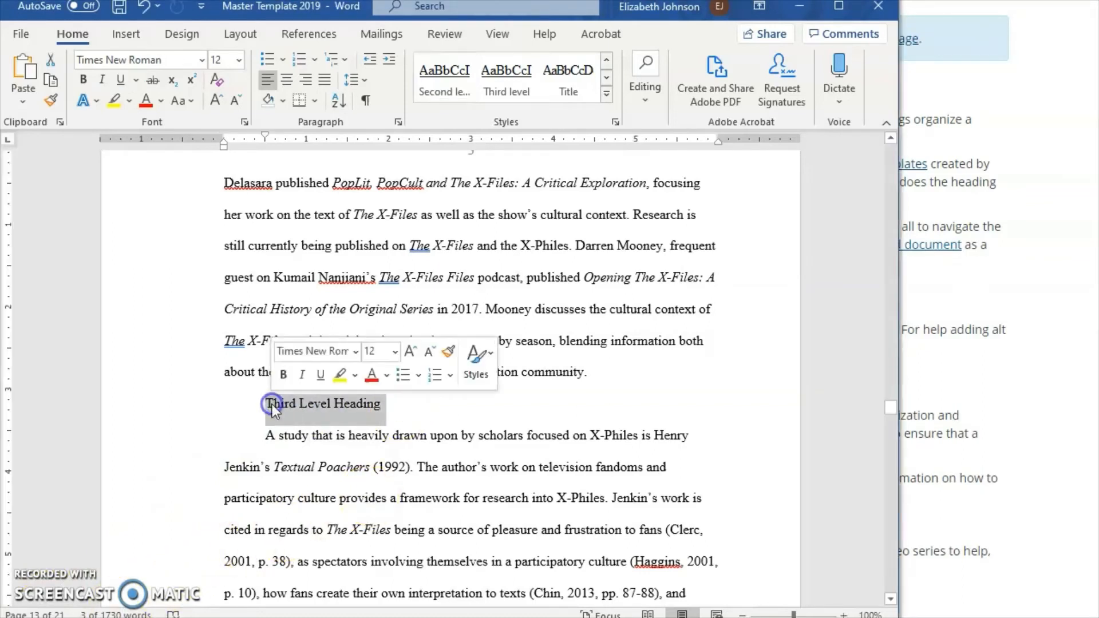
{"action": "left_click", "coordinate": [507, 80]}
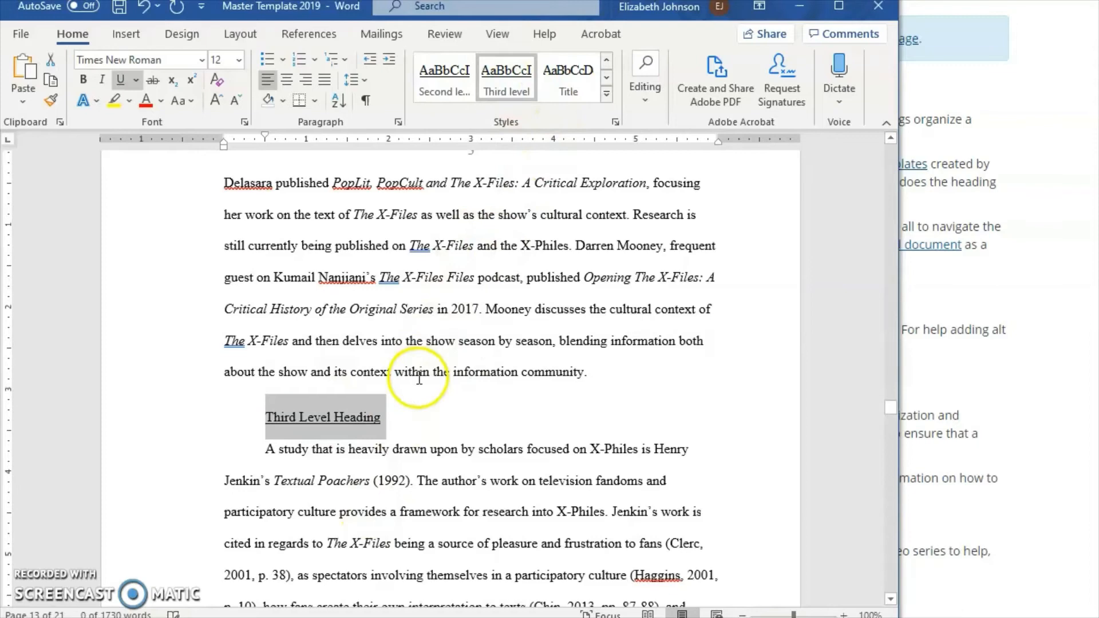
- Try joining the following paragraph onto the styled "Third Level Heading" line, and undo back to the unstyled heading
{"action": "left_click", "coordinate": [404, 418]}
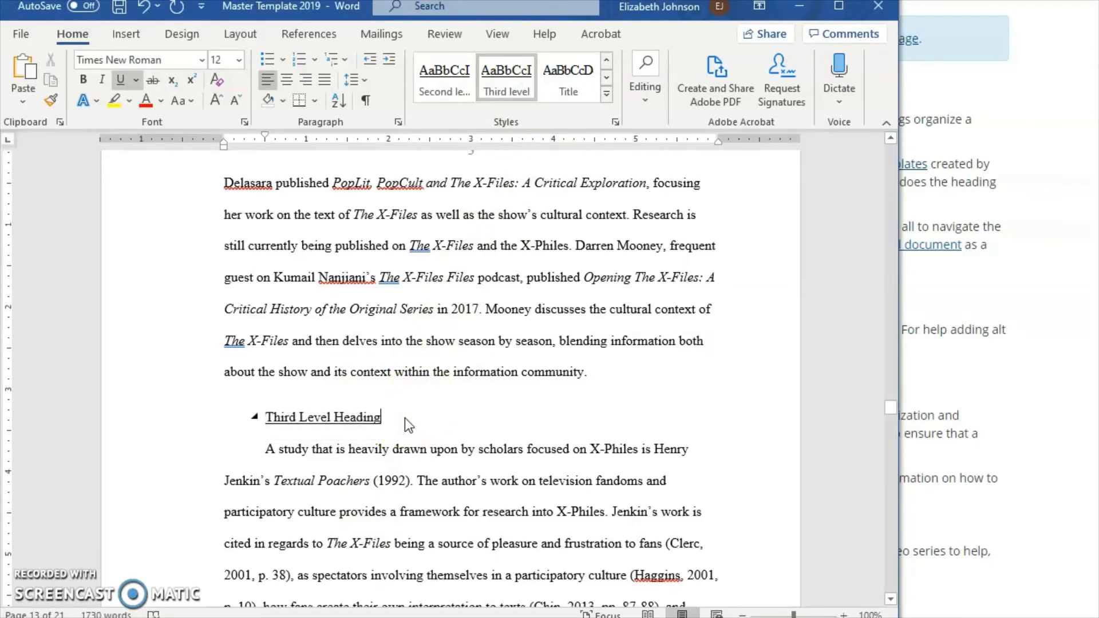
{"action": "key", "text": "Delete"}
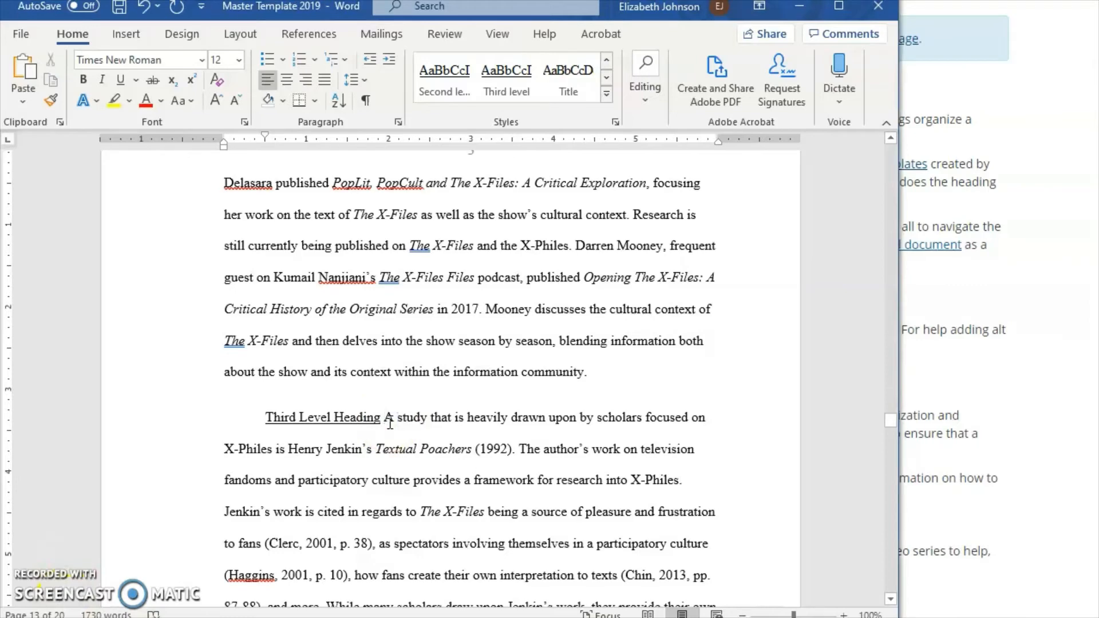
{"action": "key", "text": "Return"}
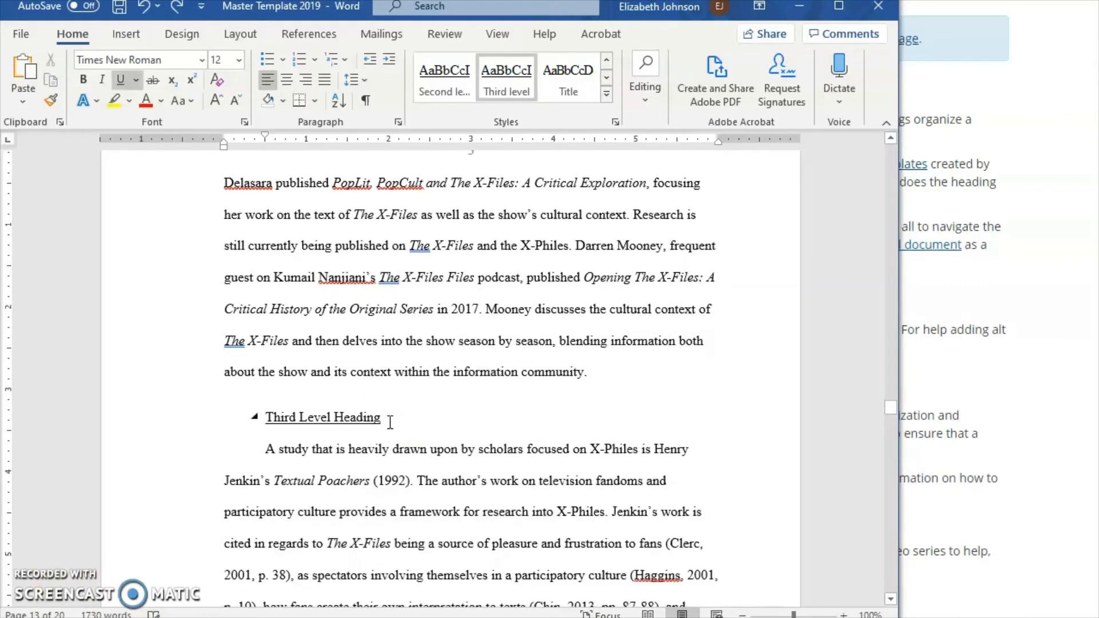
{"action": "key", "text": "ctrl+z"}
{"action": "left_click", "coordinate": [290, 413]}
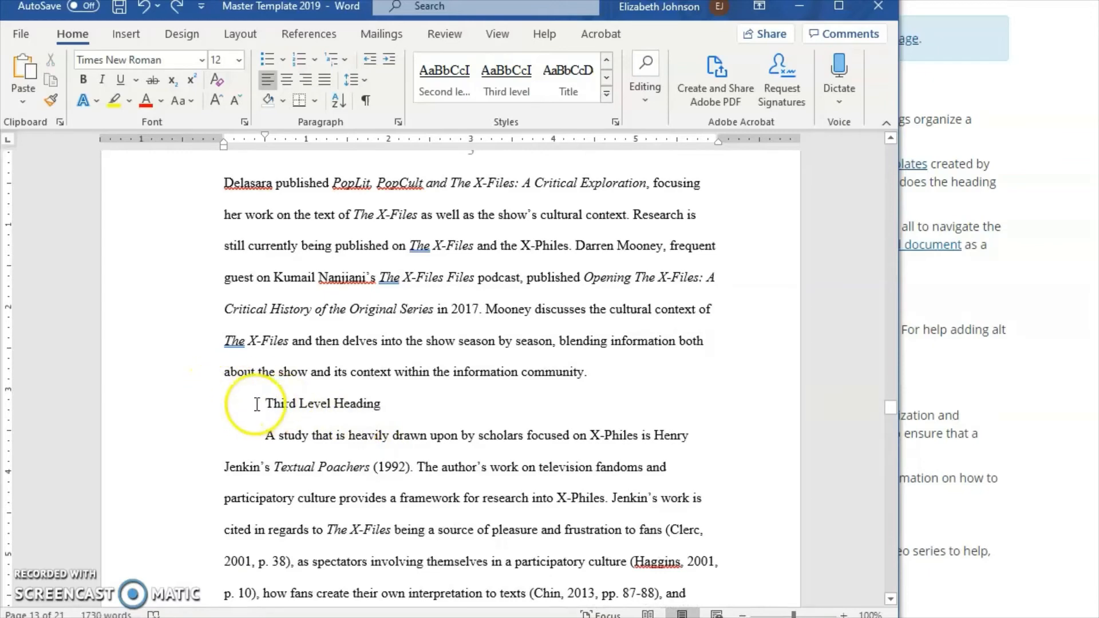
- Join the "A study that is heavily drawn upon" paragraph onto the "Third Level Heading" line and apply the "Third level" style to the heading words only
{"action": "left_click", "coordinate": [264, 436]}
{"action": "key", "text": "BackSpace"}
{"action": "key", "text": "BackSpace"}
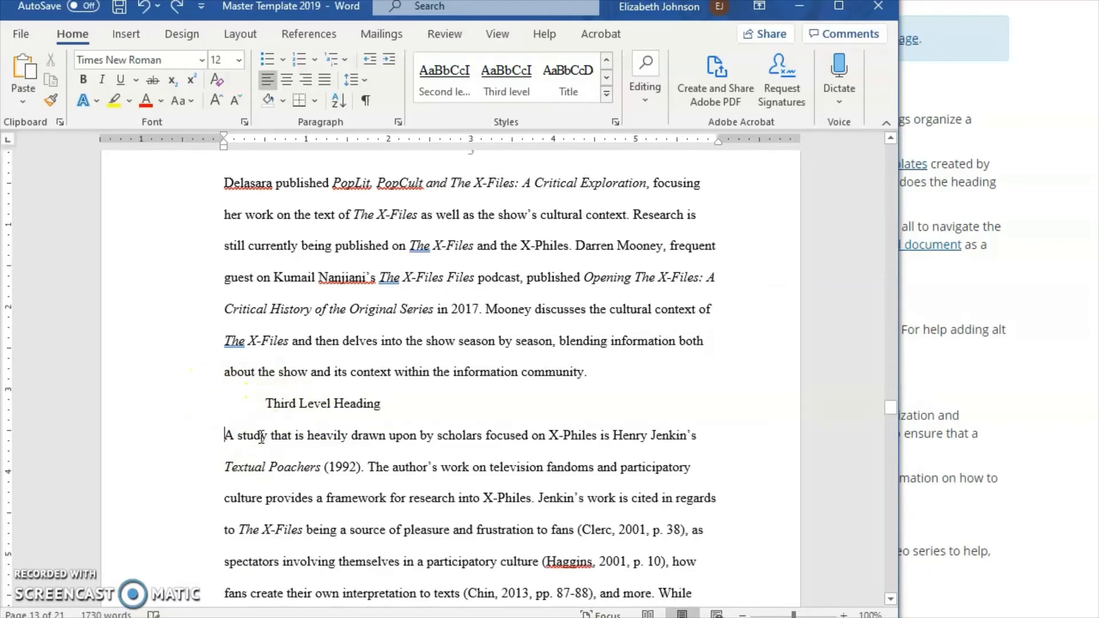
{"action": "left_click_drag", "start_coordinate": [382, 404], "coordinate": [287, 403]}
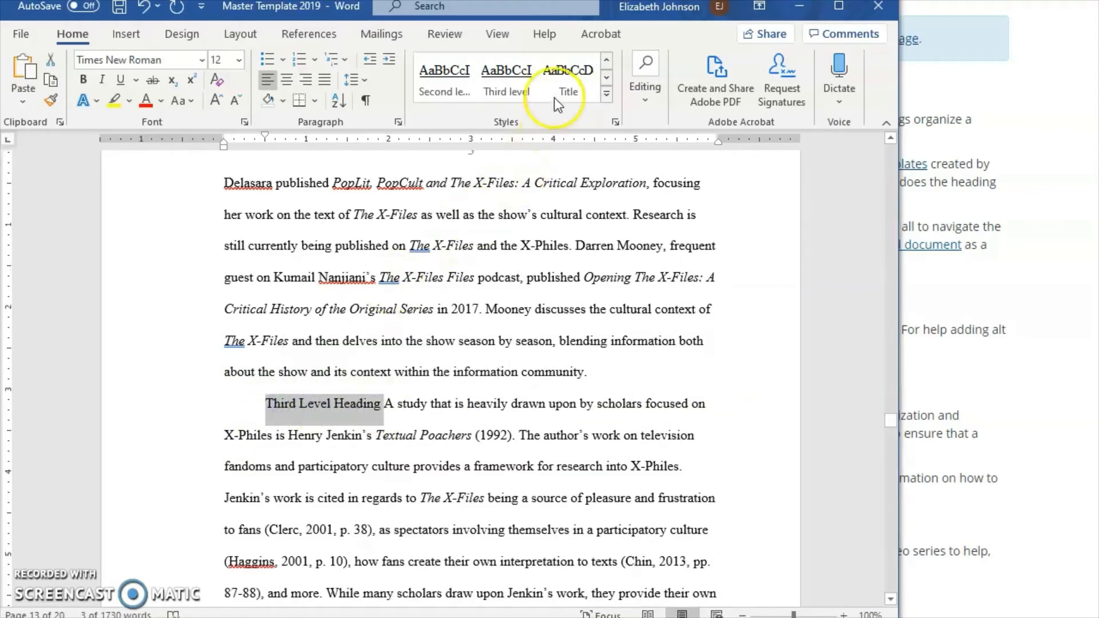
{"action": "left_click", "coordinate": [503, 86]}
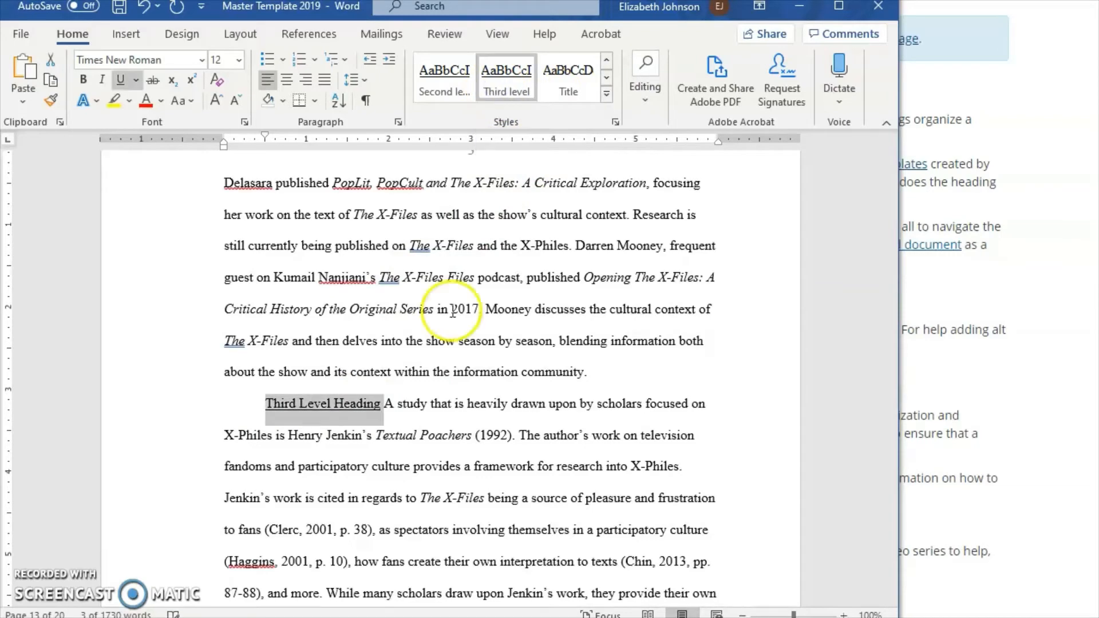
{"action": "left_click", "coordinate": [363, 447]}
{"action": "left_click", "coordinate": [219, 406]}
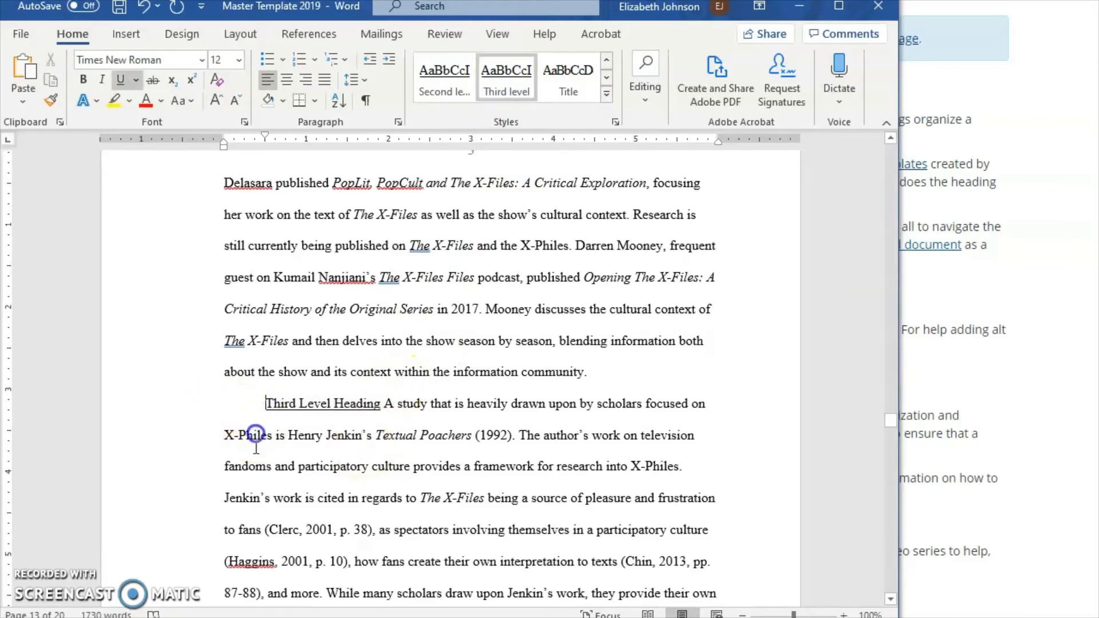
{"action": "scroll", "coordinate": [462, 446], "scroll_direction": "down", "scroll_amount": 3}
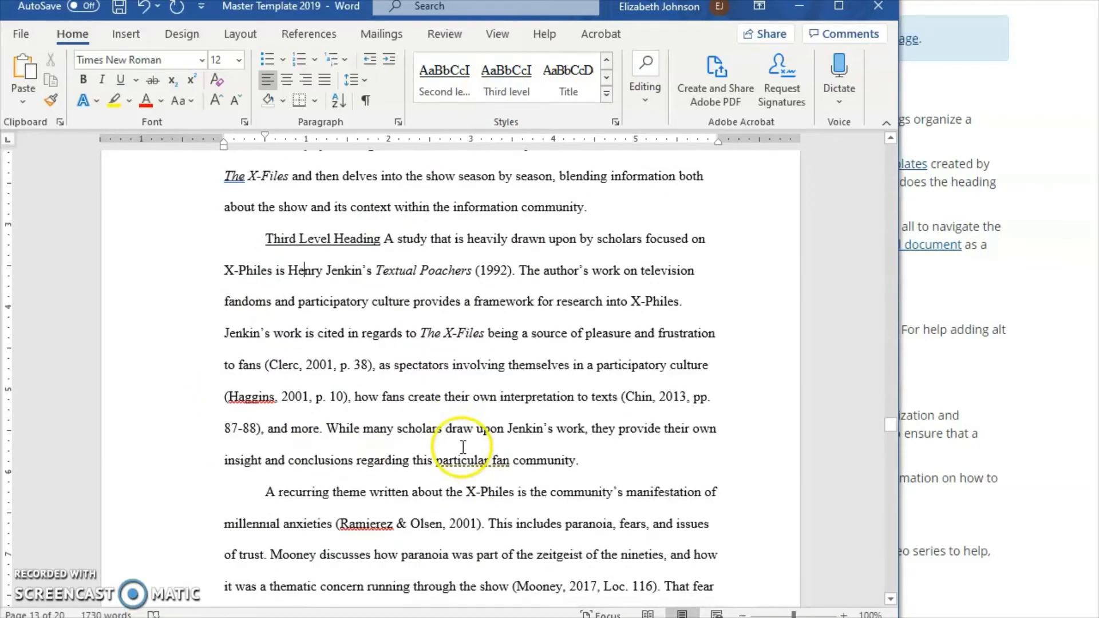
{"action": "left_click", "coordinate": [618, 467]}
{"action": "key", "text": "Return"}
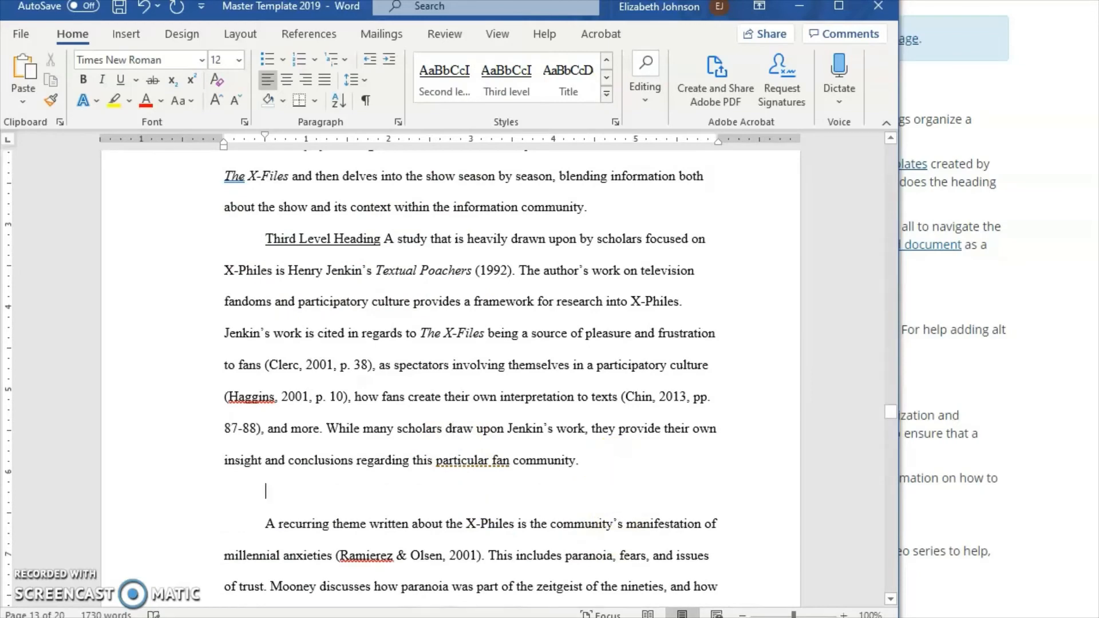
{"action": "key", "text": "BackSpace"}
{"action": "key", "text": "BackSpace"}
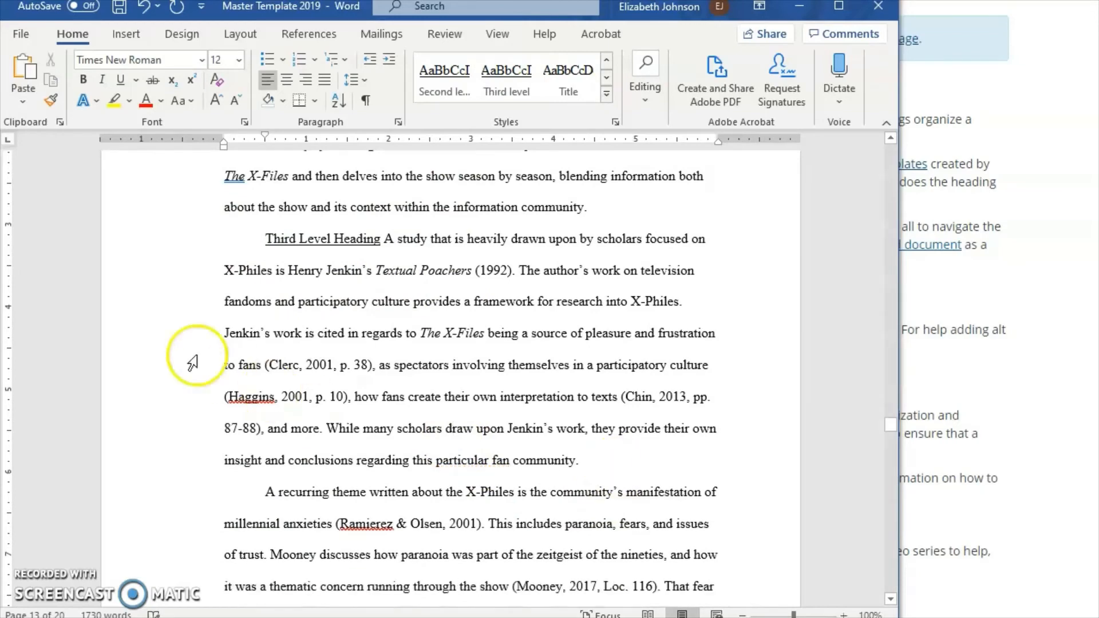
- Insert three empty paragraphs before "A notable component of The X-Files" to push the Figure 1 image and its caption onto page 2
{"action": "scroll", "coordinate": [316, 507], "scroll_direction": "up", "scroll_amount": 2}
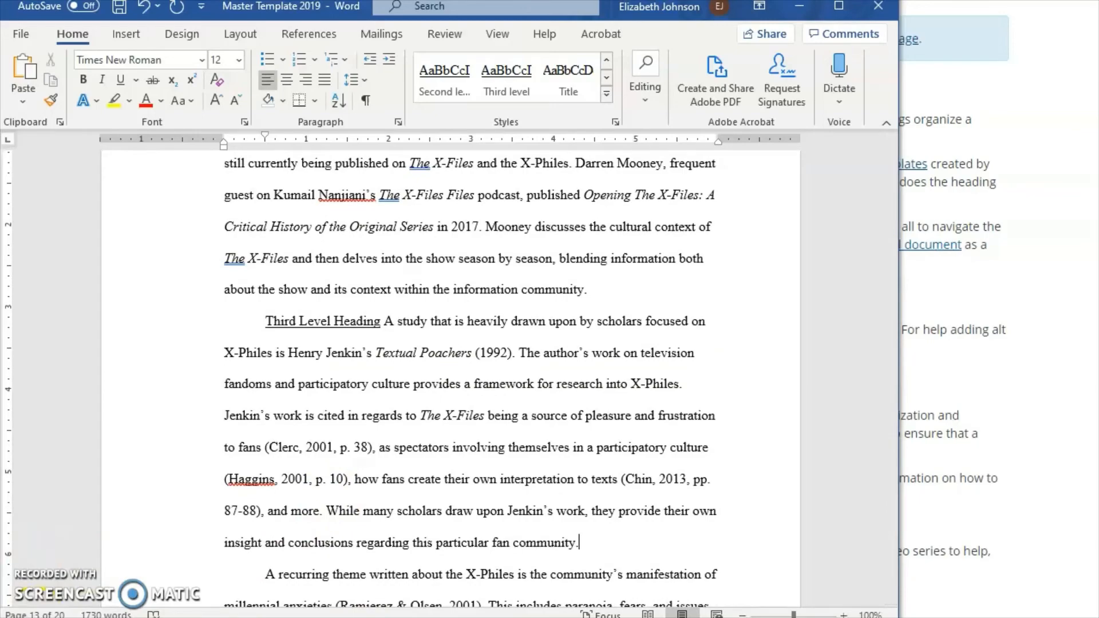
{"action": "scroll", "coordinate": [320, 515], "scroll_direction": "up", "scroll_amount": 20}
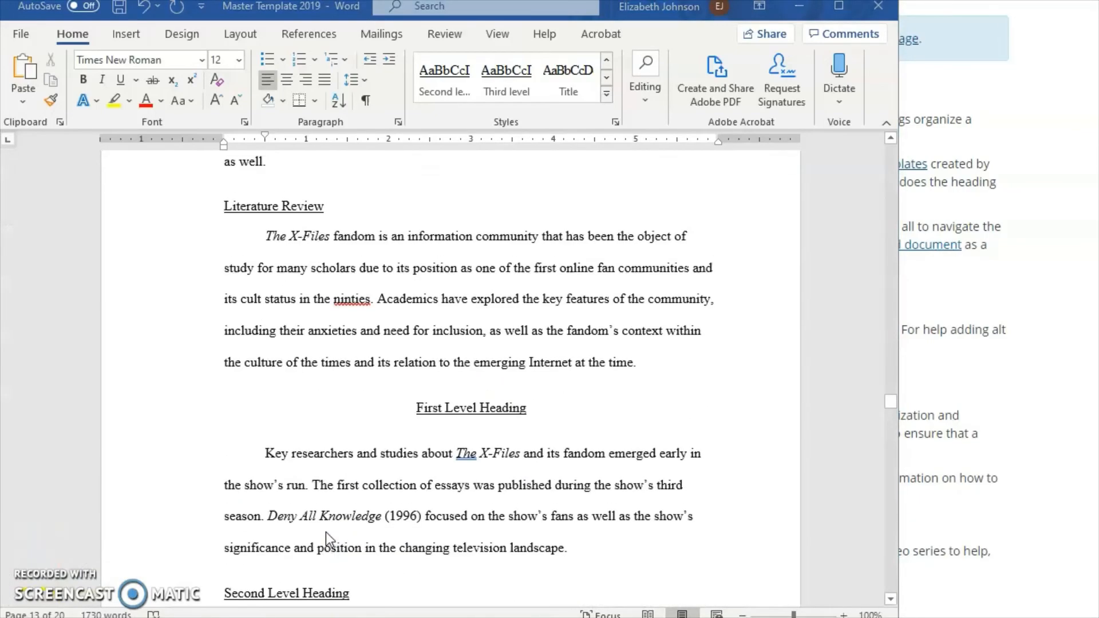
{"action": "scroll", "coordinate": [324, 531], "scroll_direction": "up", "scroll_amount": 7}
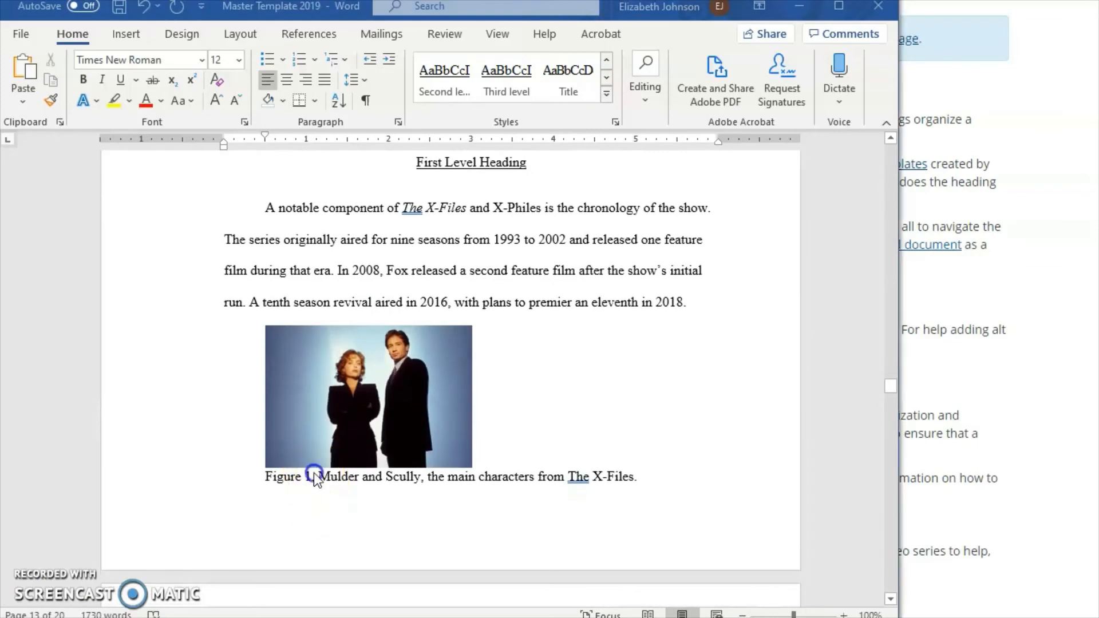
{"action": "left_click", "coordinate": [257, 210]}
{"action": "key", "text": "Return"}
{"action": "key", "text": "Return"}
{"action": "key", "text": "Return"}
{"action": "key", "text": "Return"}
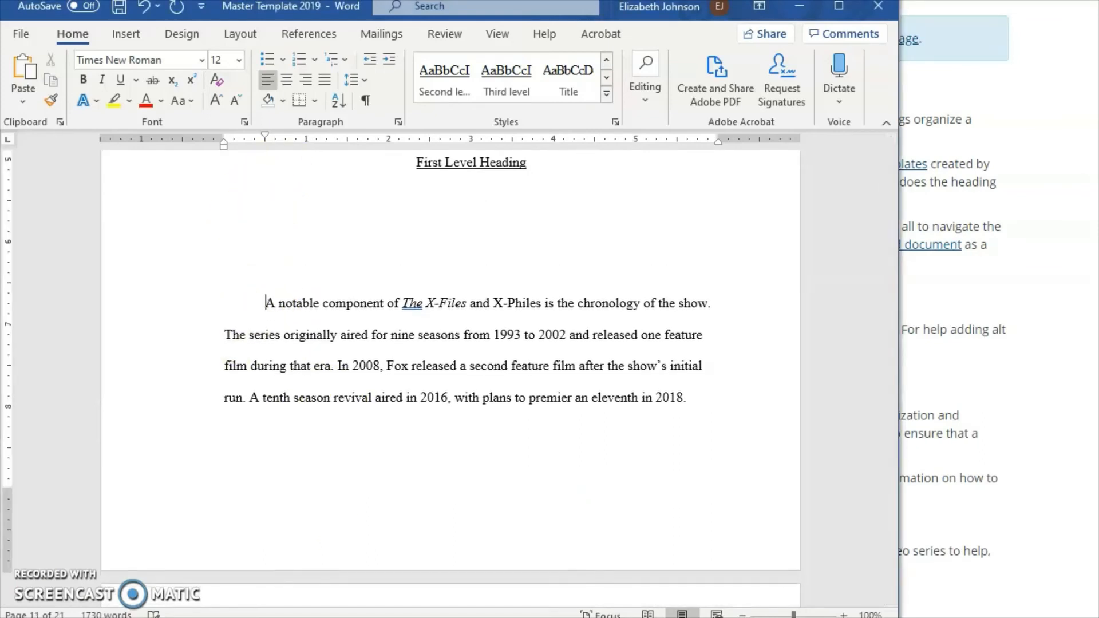
{"action": "scroll", "coordinate": [381, 285], "scroll_direction": "down", "scroll_amount": 3}
{"action": "scroll", "coordinate": [381, 285], "scroll_direction": "down", "scroll_amount": 5}
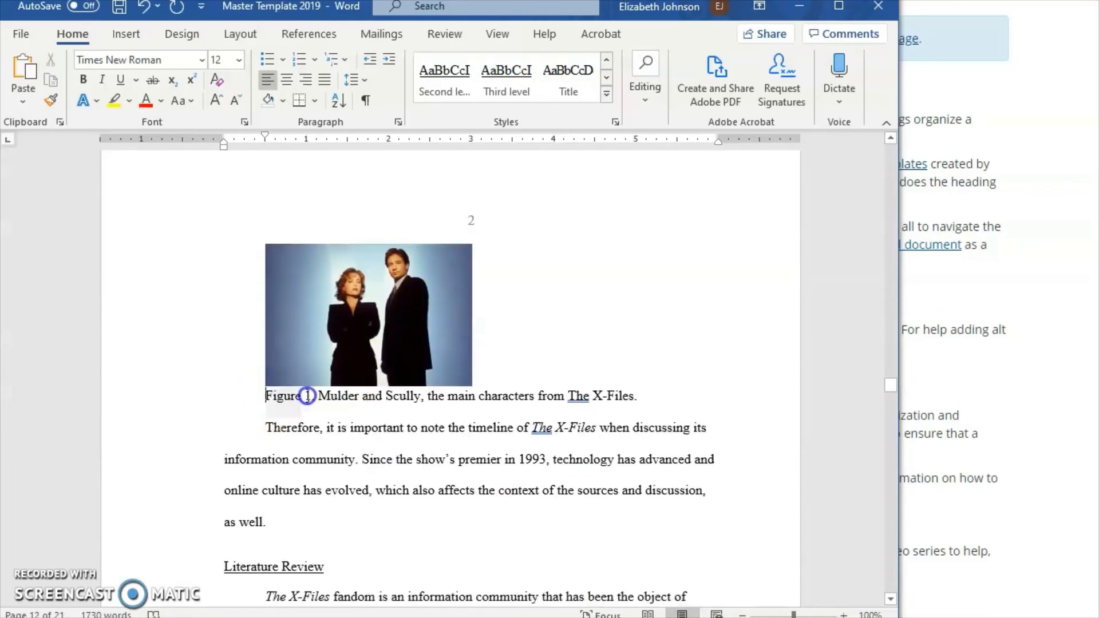
- Apply the first caption style to the "Figure 1. Mulder and Scully" line below the image
{"action": "left_click_drag", "start_coordinate": [268, 396], "coordinate": [629, 401]}
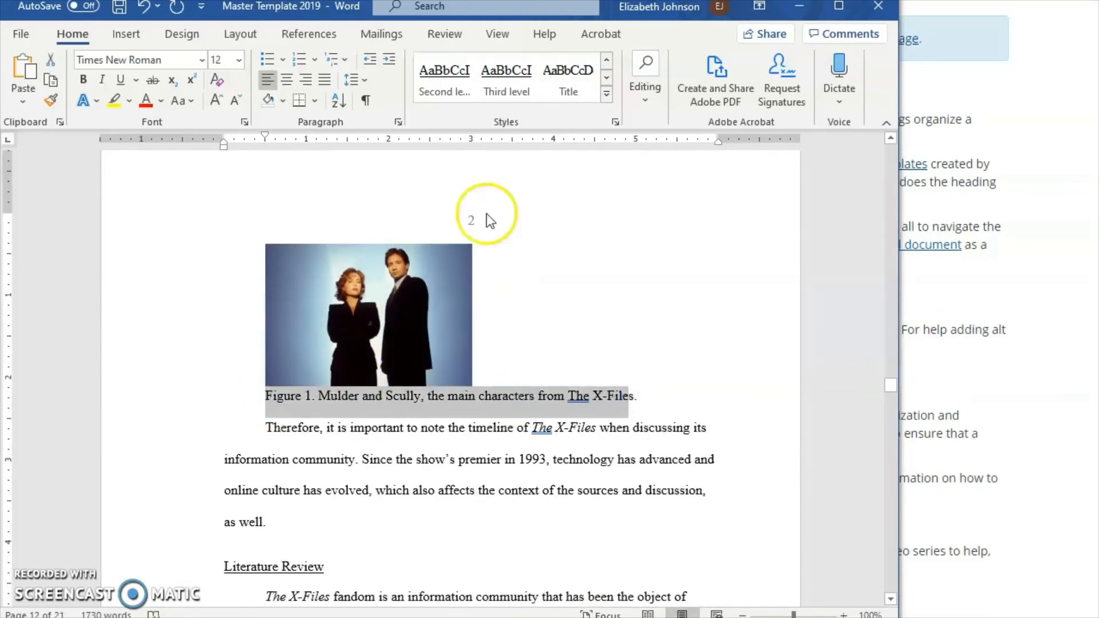
{"action": "left_click", "coordinate": [606, 62]}
{"action": "left_click", "coordinate": [444, 73]}
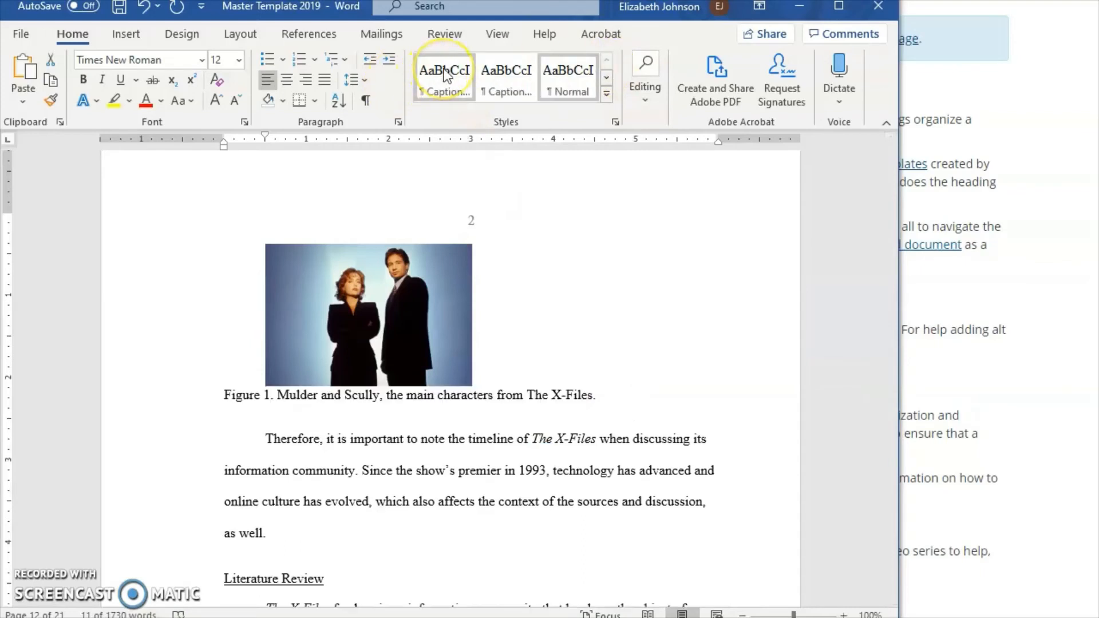
{"action": "left_click", "coordinate": [297, 400]}
{"action": "left_click", "coordinate": [291, 428]}
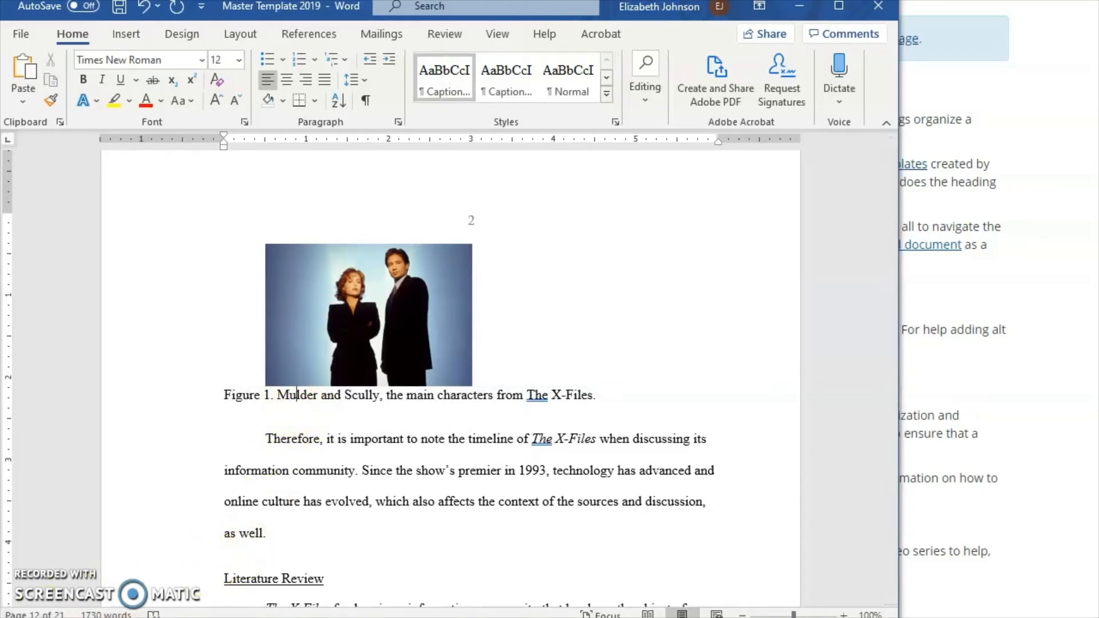
- Start a new paragraph at "Also in 2013" in the text under the Second Level Heading on page 3
{"action": "scroll", "coordinate": [411, 407], "scroll_direction": "down", "scroll_amount": 8}
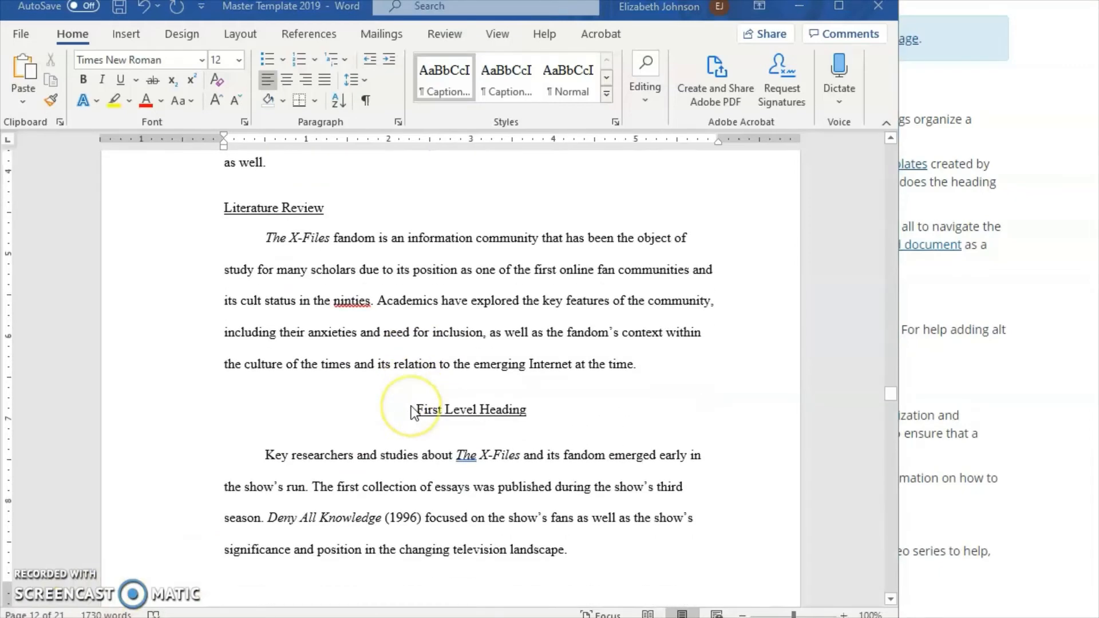
{"action": "scroll", "coordinate": [414, 411], "scroll_direction": "down", "scroll_amount": 8}
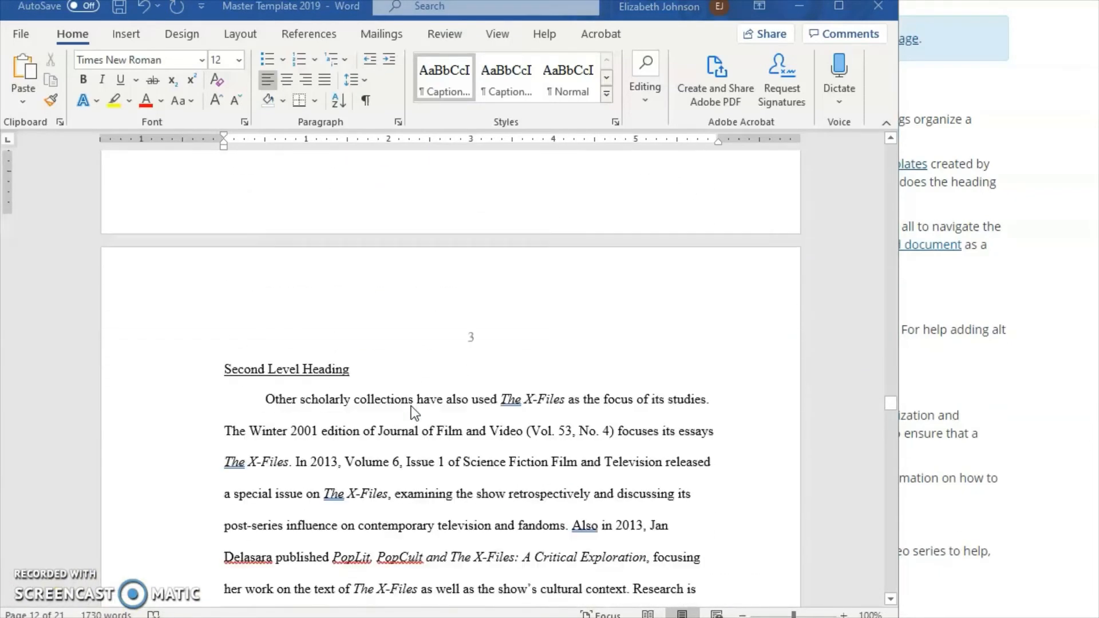
{"action": "scroll", "coordinate": [411, 406], "scroll_direction": "down", "scroll_amount": 3}
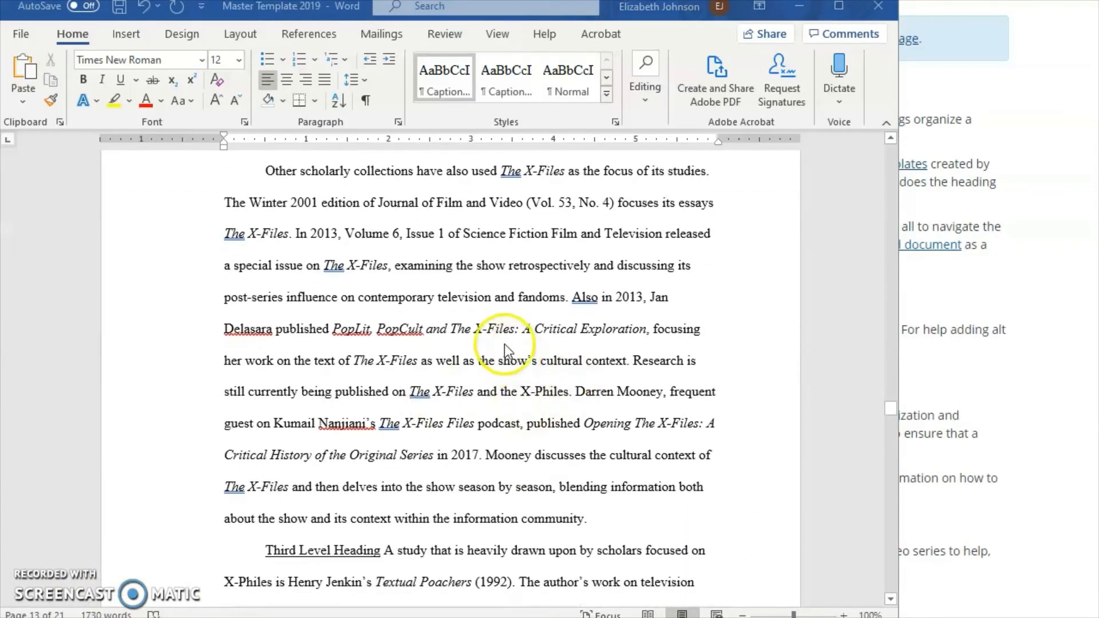
{"action": "left_click", "coordinate": [572, 296]}
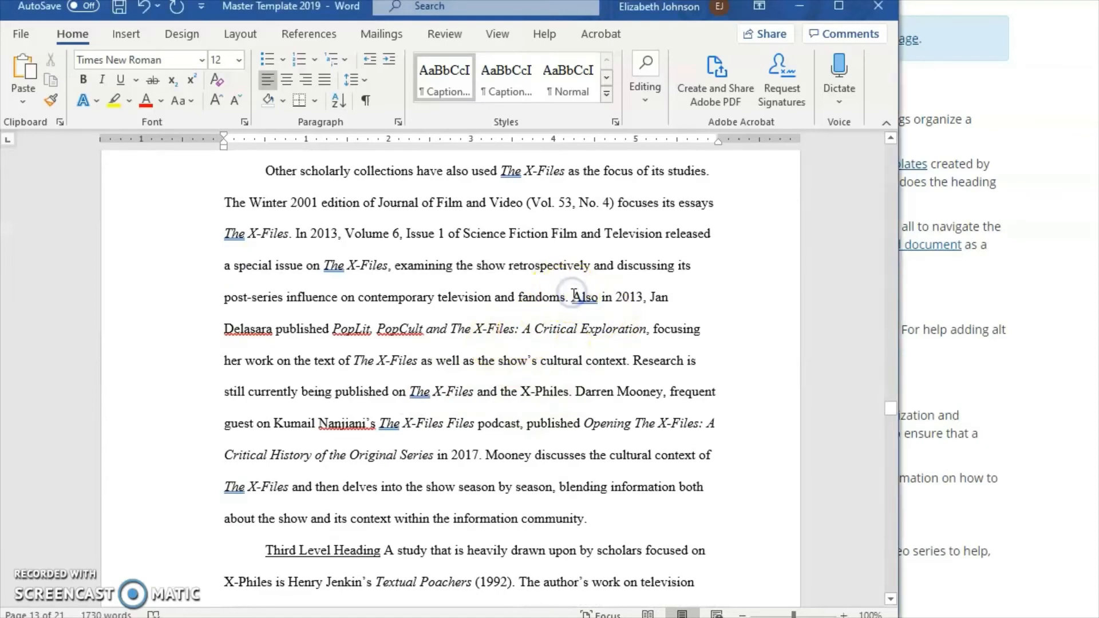
{"action": "left_click", "coordinate": [572, 296]}
{"action": "key", "text": "Return"}
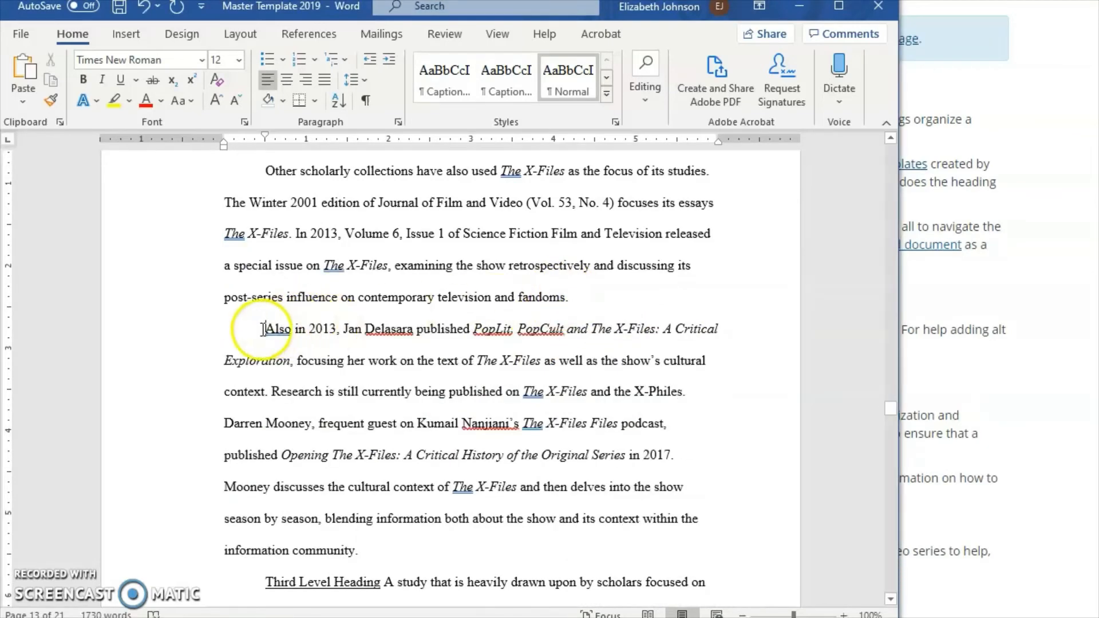
- Apply the "Long Quote" style to the whole paragraph beginning "Also in 2013"
{"action": "left_click_drag", "start_coordinate": [265, 326], "coordinate": [381, 547]}
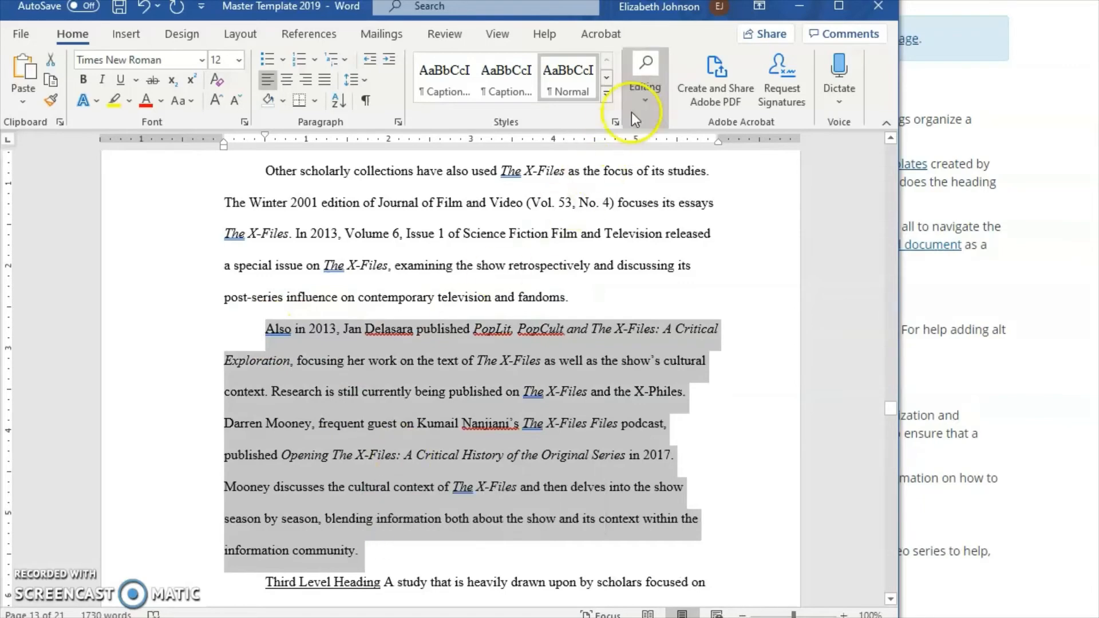
{"action": "left_click", "coordinate": [609, 75]}
{"action": "left_click", "coordinate": [609, 75]}
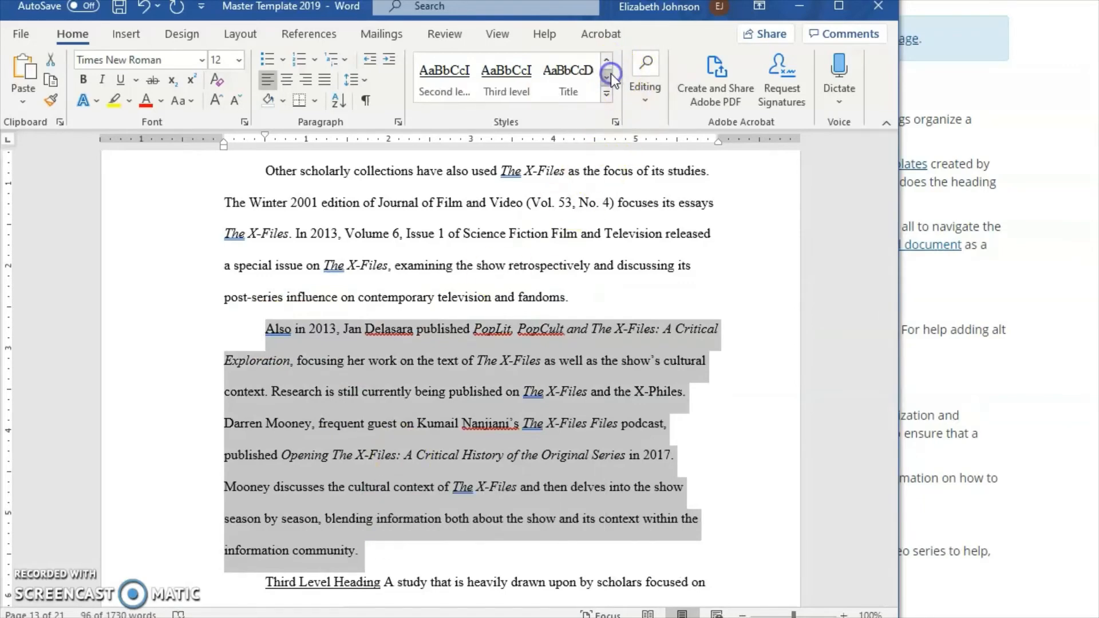
{"action": "left_click", "coordinate": [609, 75]}
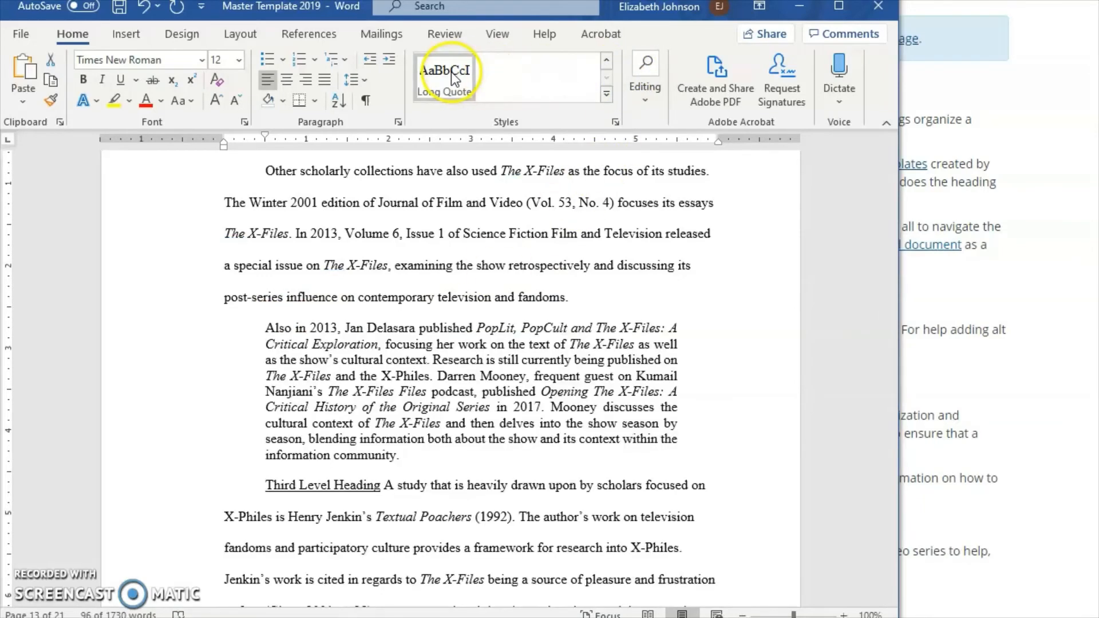
{"action": "left_click", "coordinate": [451, 71]}
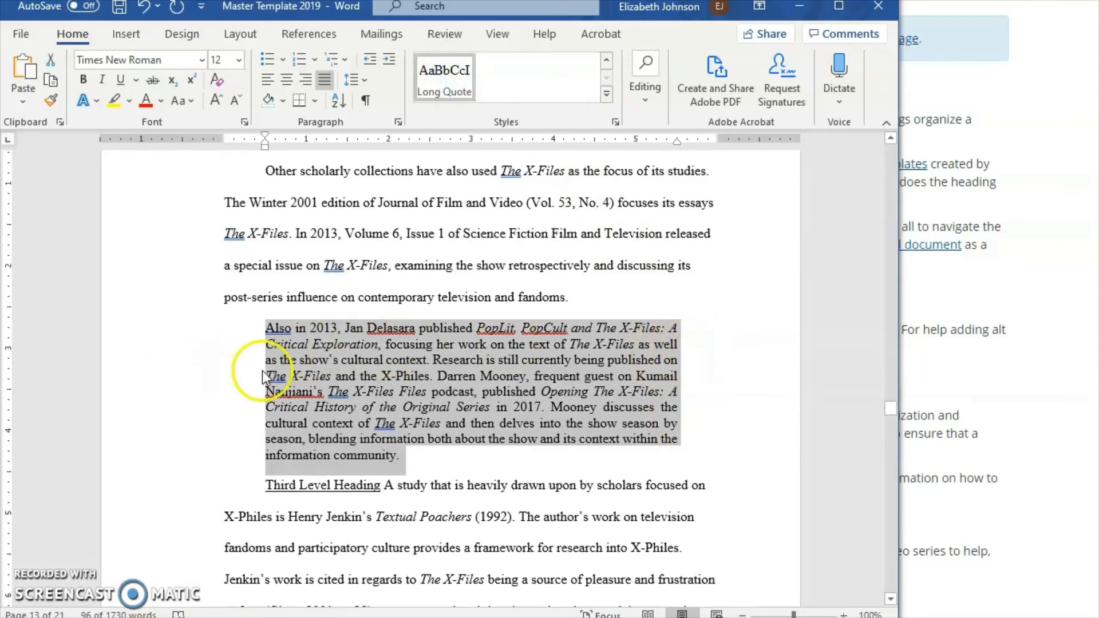
{"action": "left_click", "coordinate": [325, 437]}
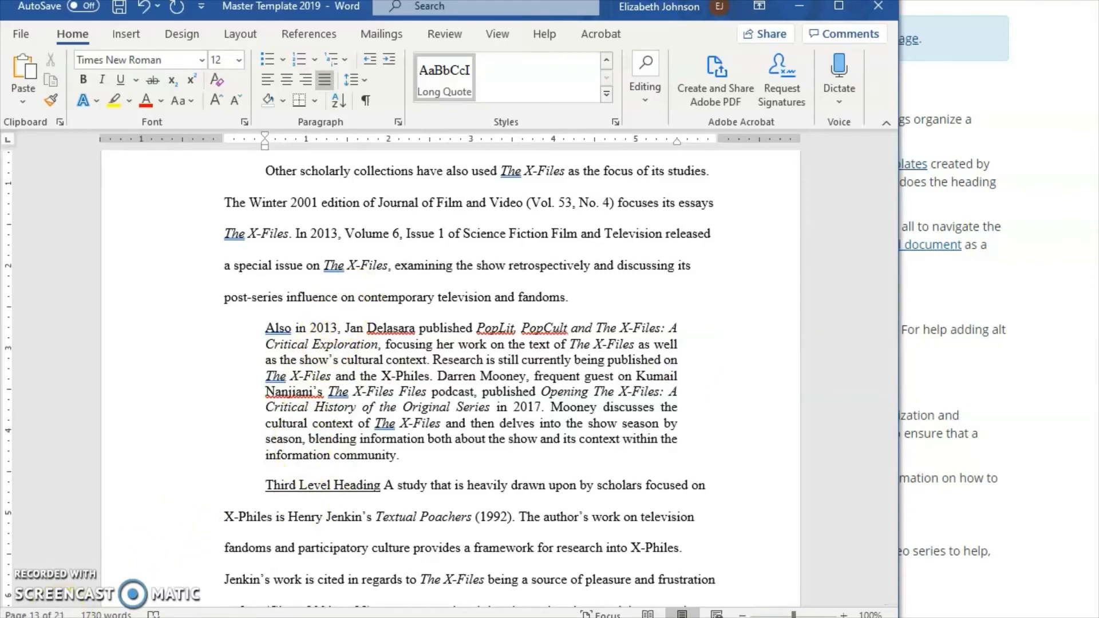
- Show the Navigation pane beside the thesis document
{"action": "scroll", "coordinate": [475, 377], "scroll_direction": "up", "scroll_amount": 7}
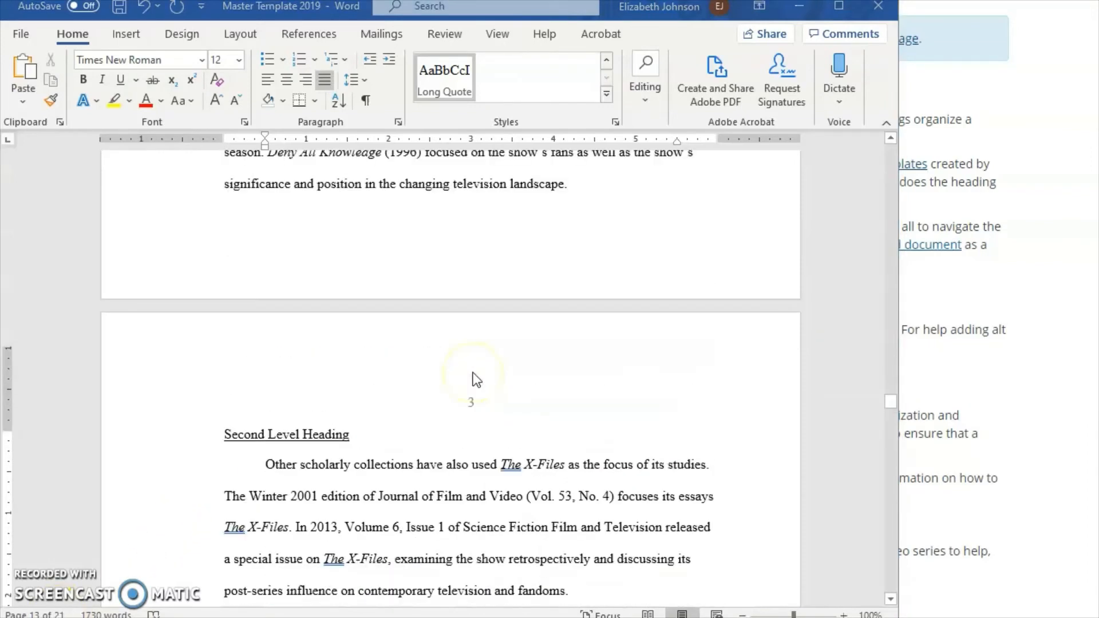
{"action": "scroll", "coordinate": [477, 379], "scroll_direction": "up", "scroll_amount": 3}
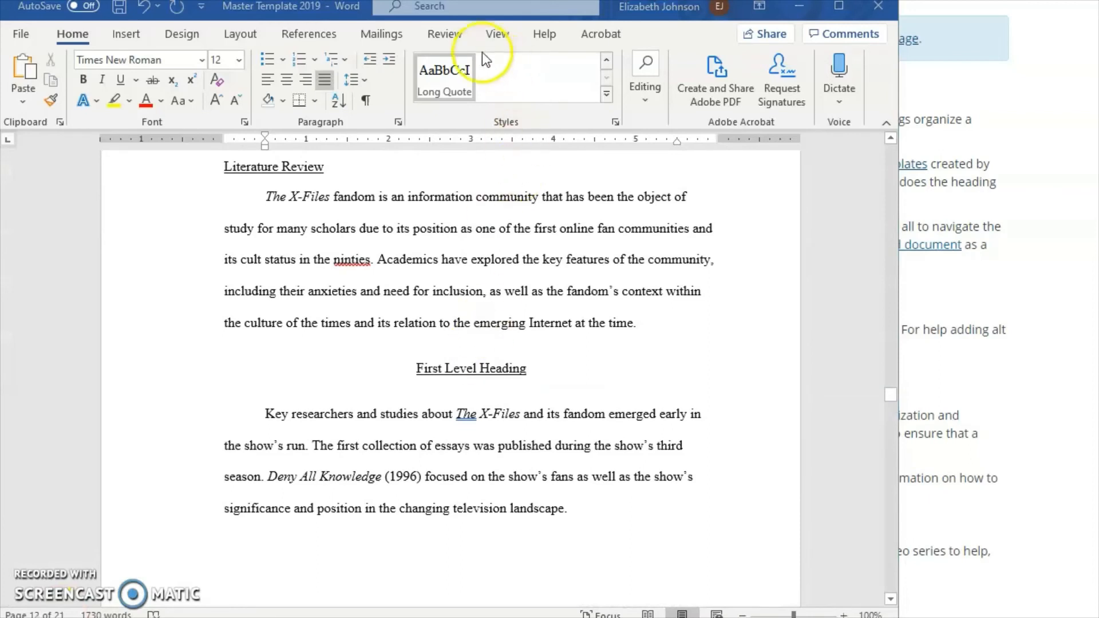
{"action": "left_click", "coordinate": [498, 33]}
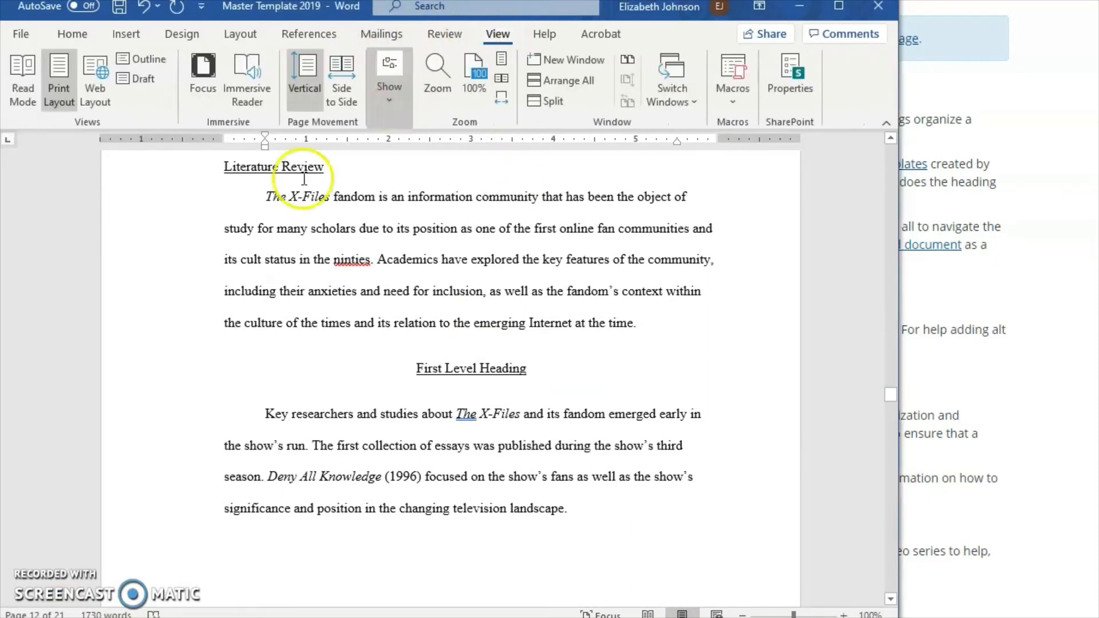
{"action": "left_click", "coordinate": [394, 82]}
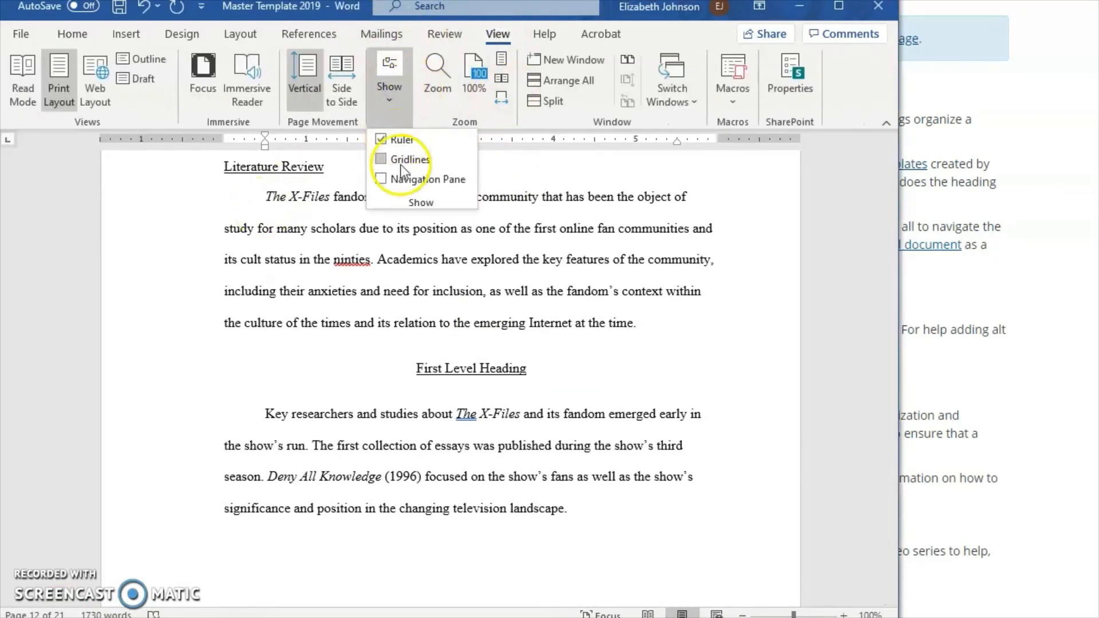
{"action": "left_click", "coordinate": [395, 179]}
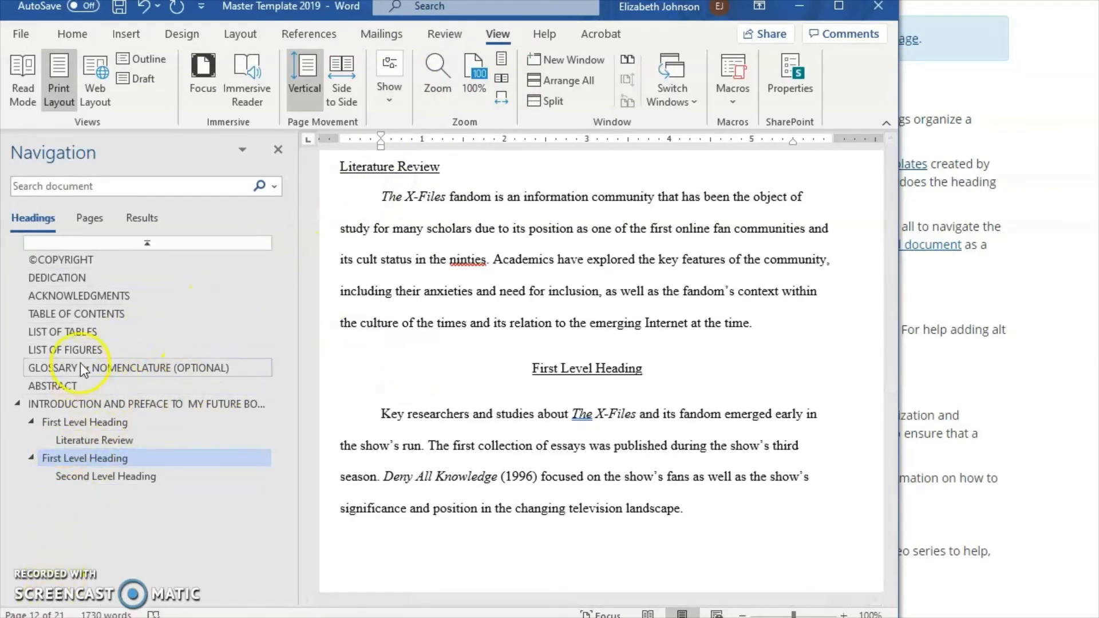
- Jump between headings from the document outline, including List of Figures, Literature Review and Second Level Heading, to check the heading structure
{"action": "left_click", "coordinate": [74, 421]}
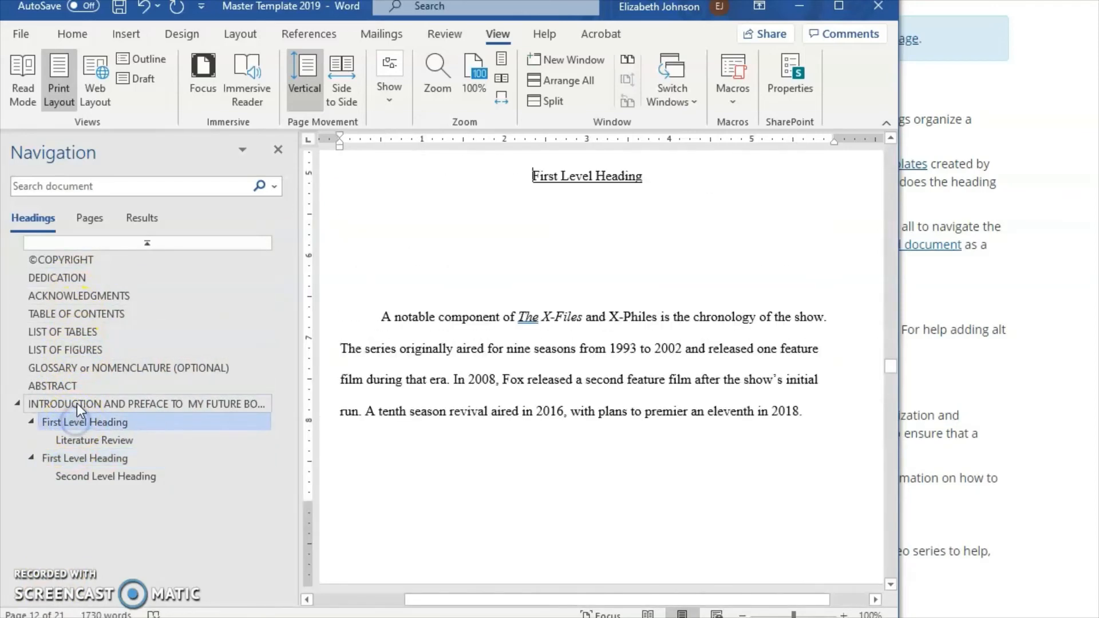
{"action": "left_click", "coordinate": [79, 401]}
{"action": "left_click", "coordinate": [86, 382]}
{"action": "left_click", "coordinate": [90, 371]}
{"action": "left_click", "coordinate": [85, 350]}
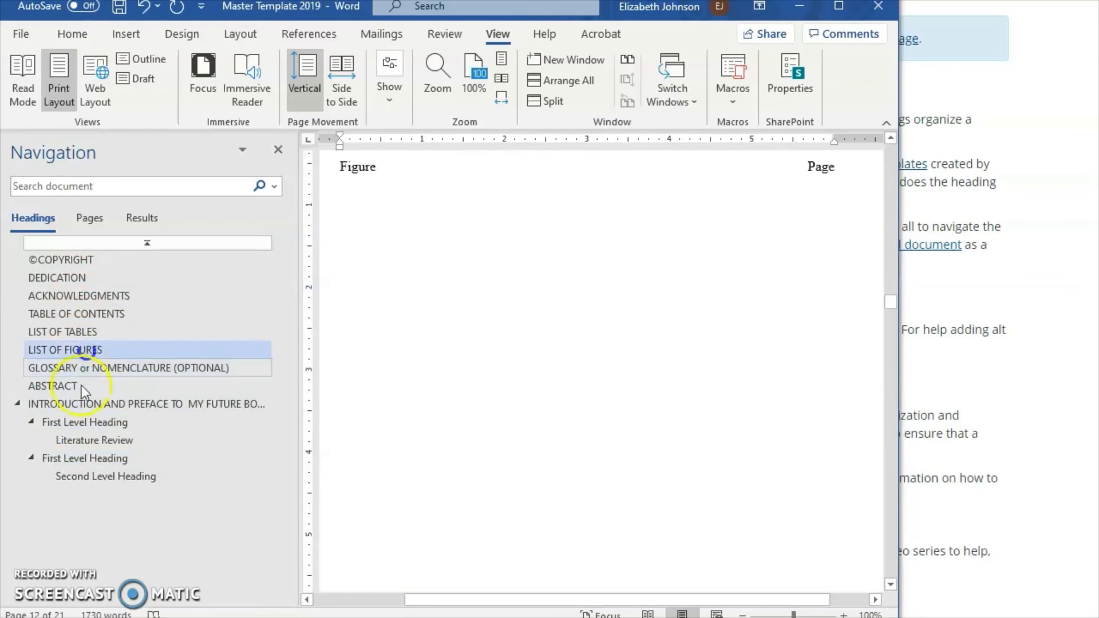
{"action": "left_click", "coordinate": [74, 422]}
{"action": "left_click", "coordinate": [73, 458]}
{"action": "left_click", "coordinate": [81, 439]}
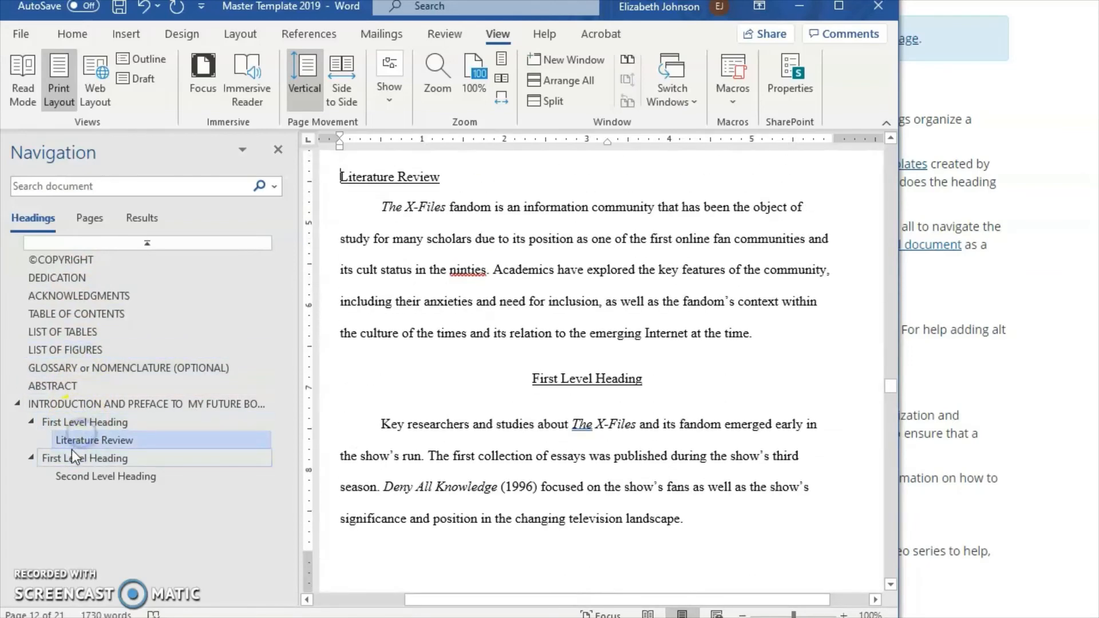
{"action": "left_click", "coordinate": [66, 477]}
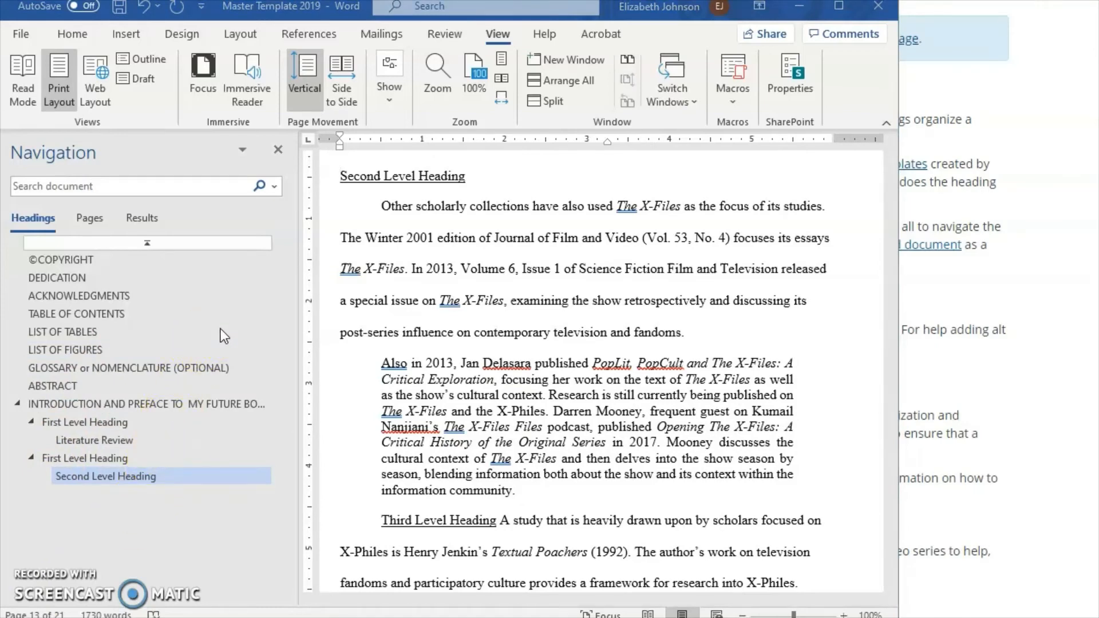
- Apply the "First level" style to the bold "Methodology" heading
{"action": "scroll", "coordinate": [327, 281], "scroll_direction": "down", "scroll_amount": 2}
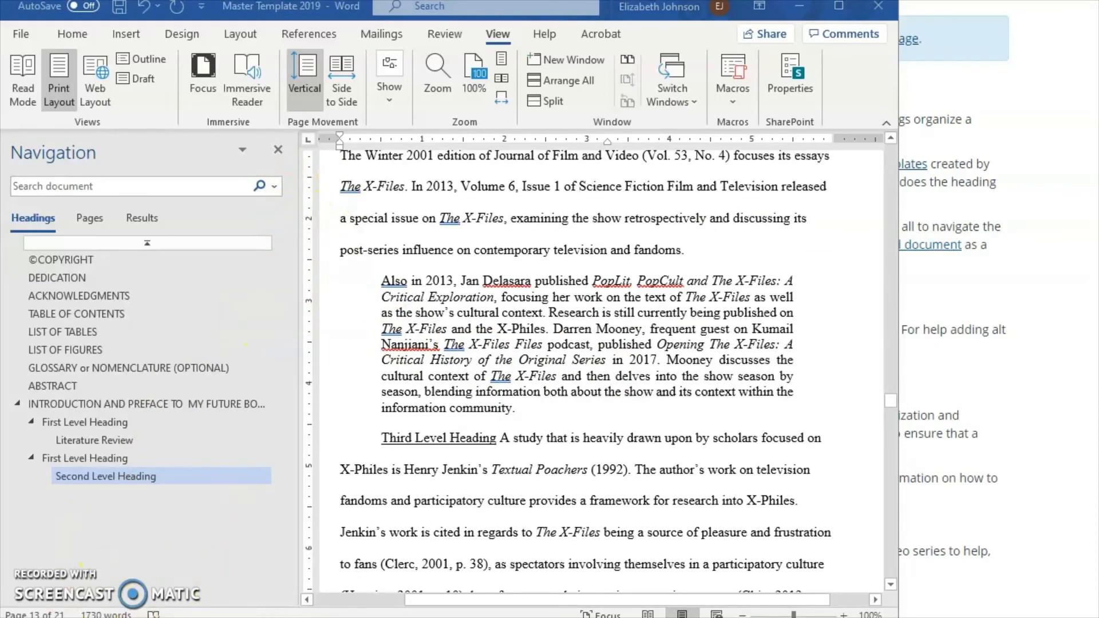
{"action": "scroll", "coordinate": [599, 424], "scroll_direction": "down", "scroll_amount": 15}
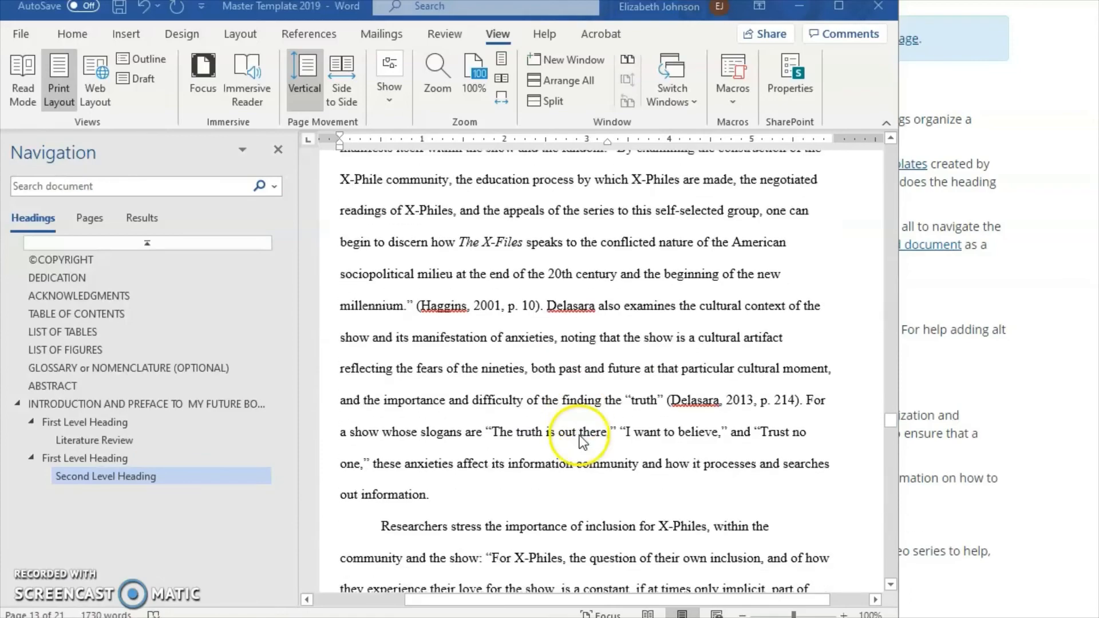
{"action": "scroll", "coordinate": [581, 438], "scroll_direction": "down", "scroll_amount": 15}
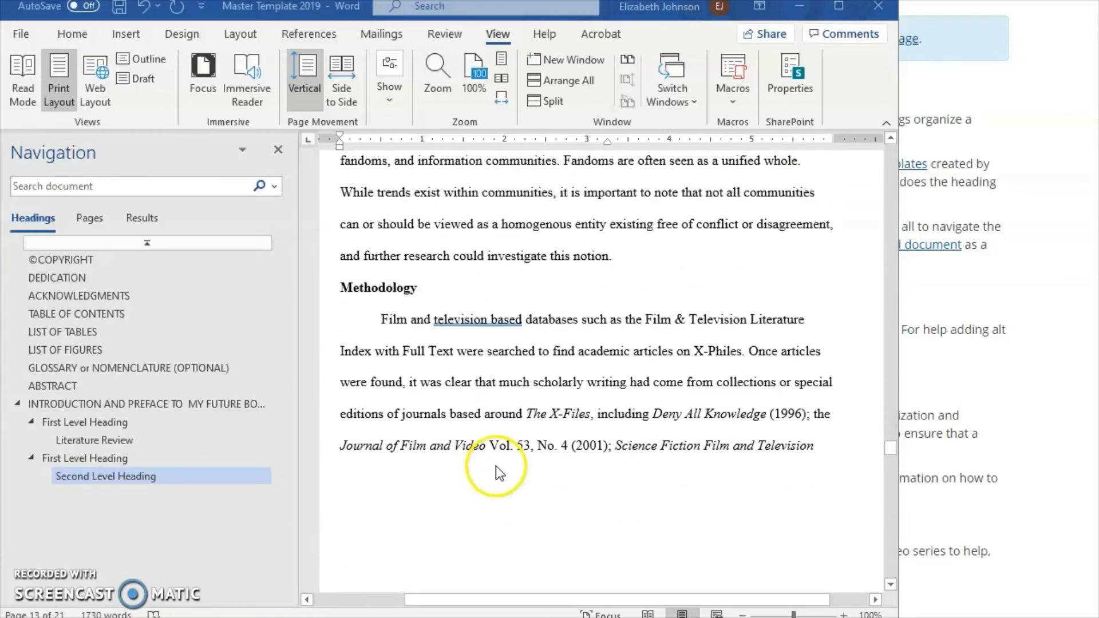
{"action": "scroll", "coordinate": [489, 458], "scroll_direction": "up", "scroll_amount": 3}
{"action": "double_click", "coordinate": [373, 428]}
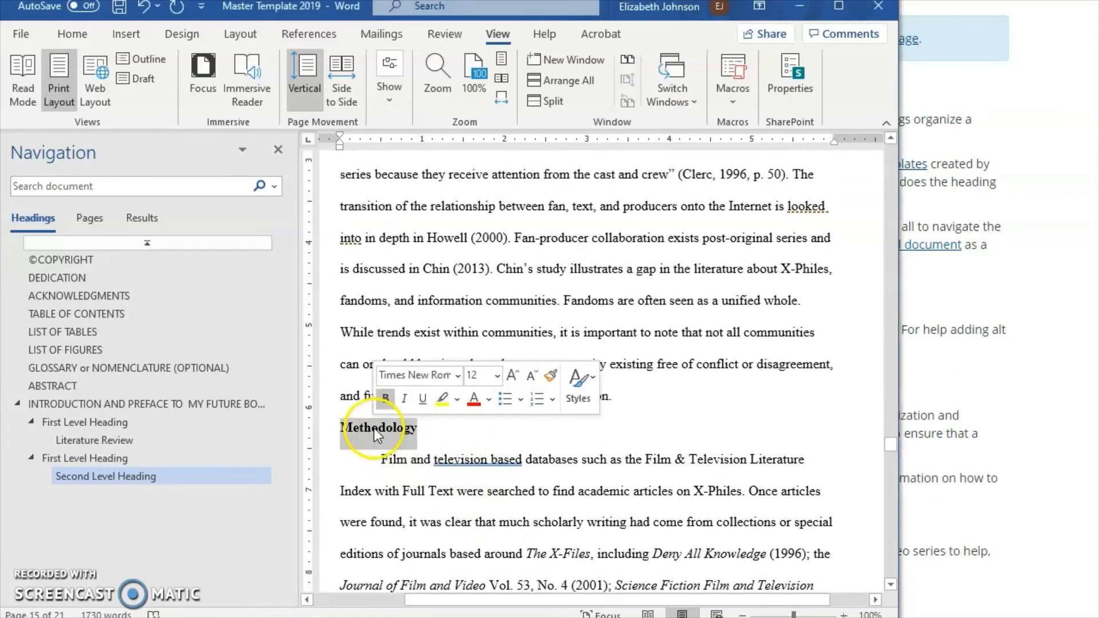
{"action": "left_click", "coordinate": [72, 33]}
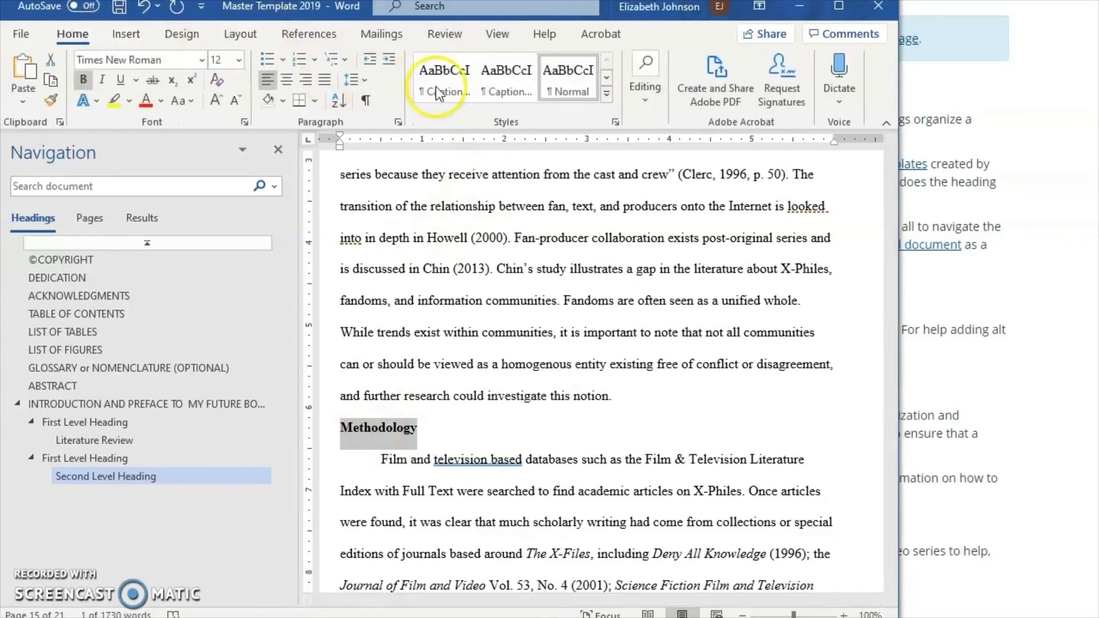
{"action": "scroll", "coordinate": [590, 80], "scroll_direction": "down", "scroll_amount": 1}
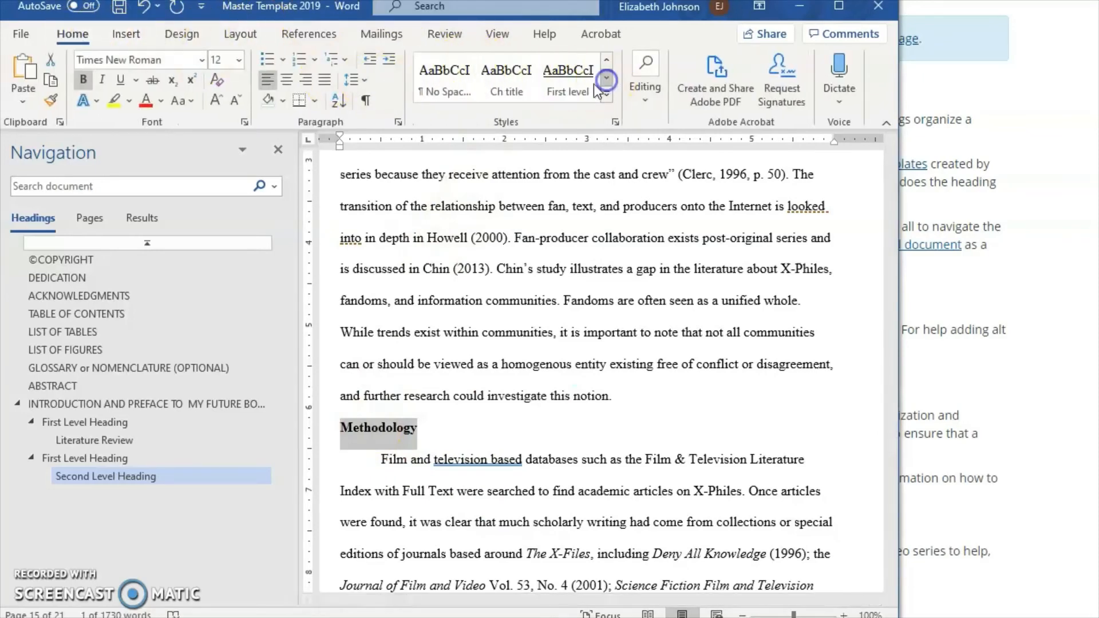
{"action": "left_click", "coordinate": [593, 83]}
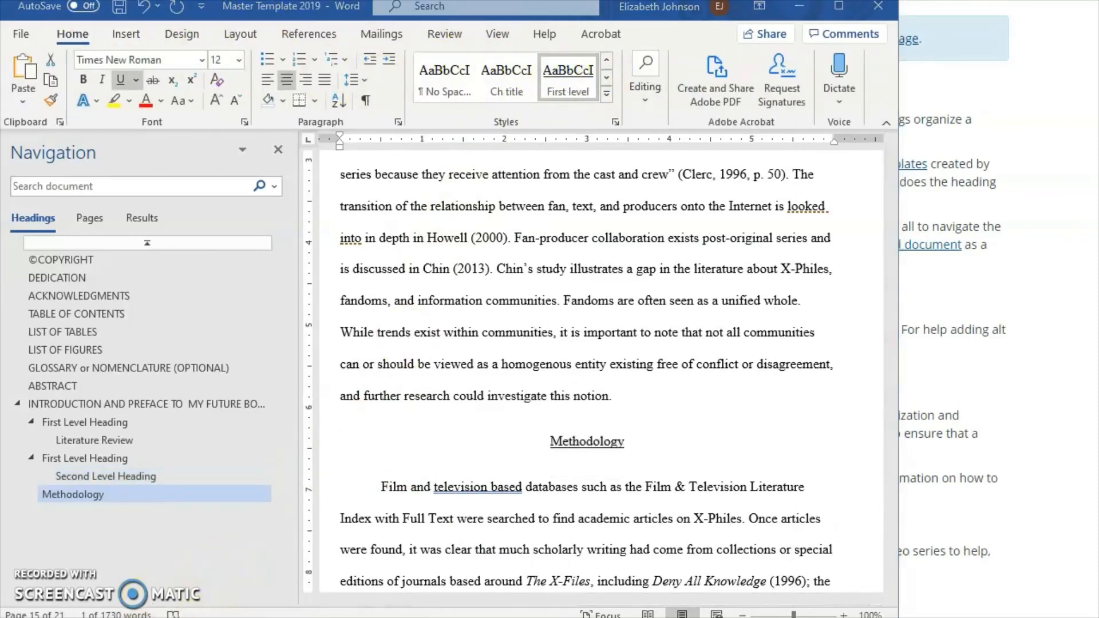
- Switch to the browser and open the Manuscript Formatting Option guidelines from the site's formatting guides
{"action": "left_click", "coordinate": [991, 388]}
{"action": "scroll", "coordinate": [371, 430], "scroll_direction": "up", "scroll_amount": 10}
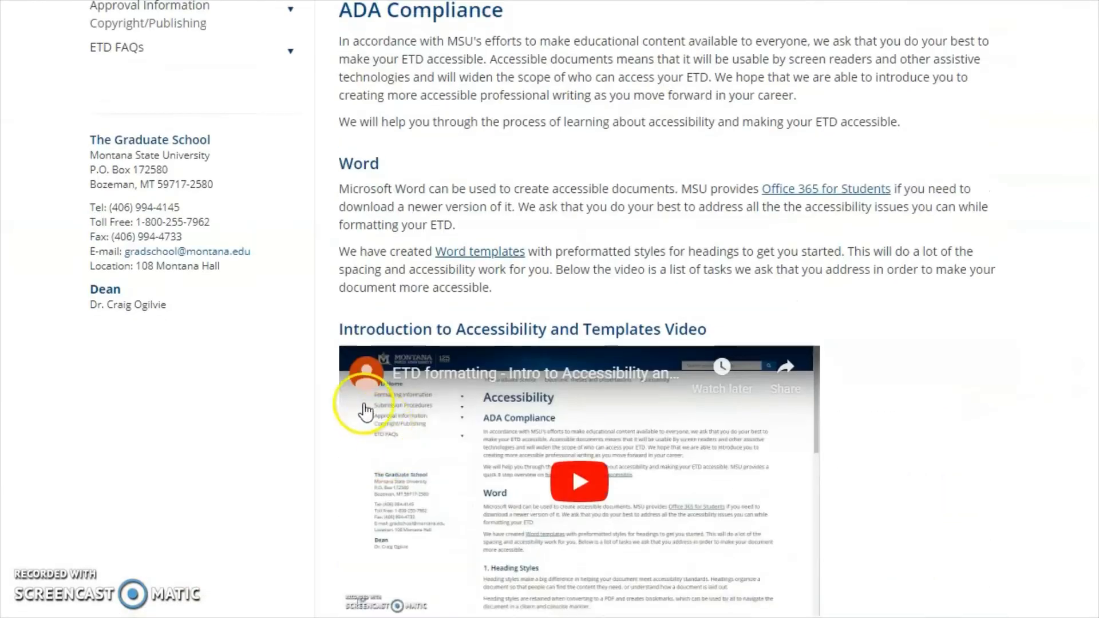
{"action": "mouse_move", "coordinate": [146, 115]}
{"action": "left_click", "coordinate": [153, 167]}
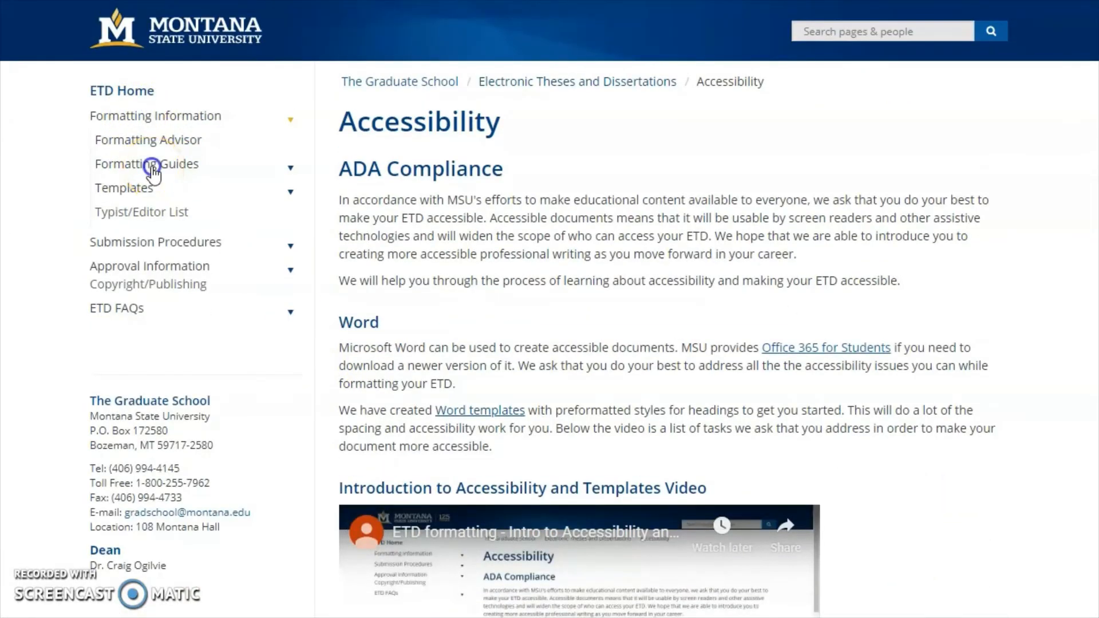
{"action": "left_click", "coordinate": [160, 260]}
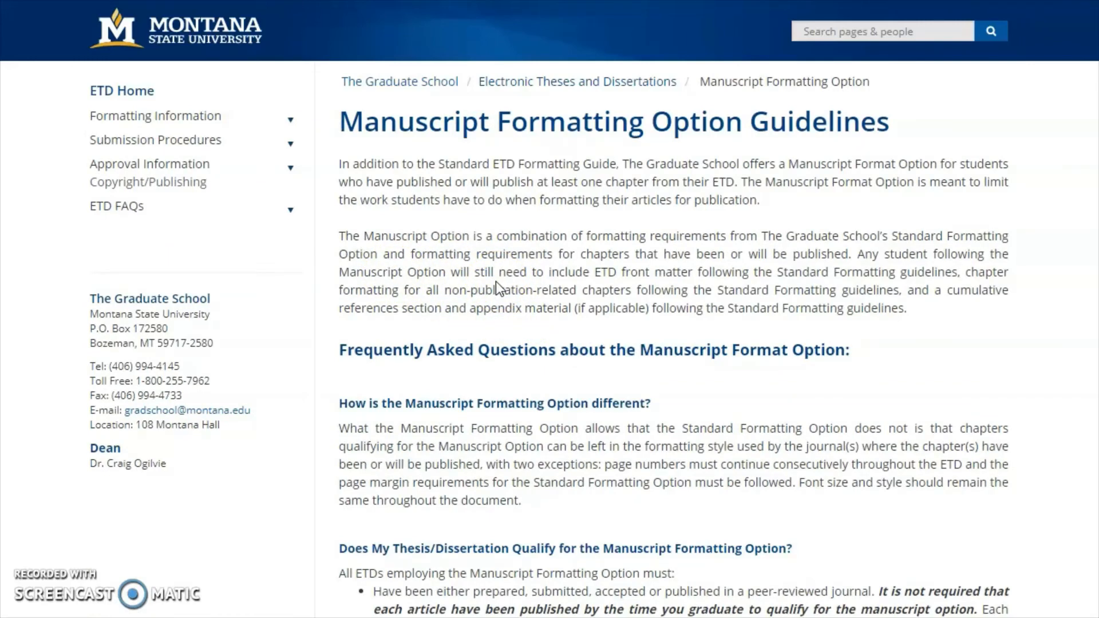
- Read the Manuscript Formatting Option guidelines from the introduction down to the Contribution of Authors and Manuscript Information Page sections
{"action": "scroll", "coordinate": [496, 280], "scroll_direction": "down", "scroll_amount": 5}
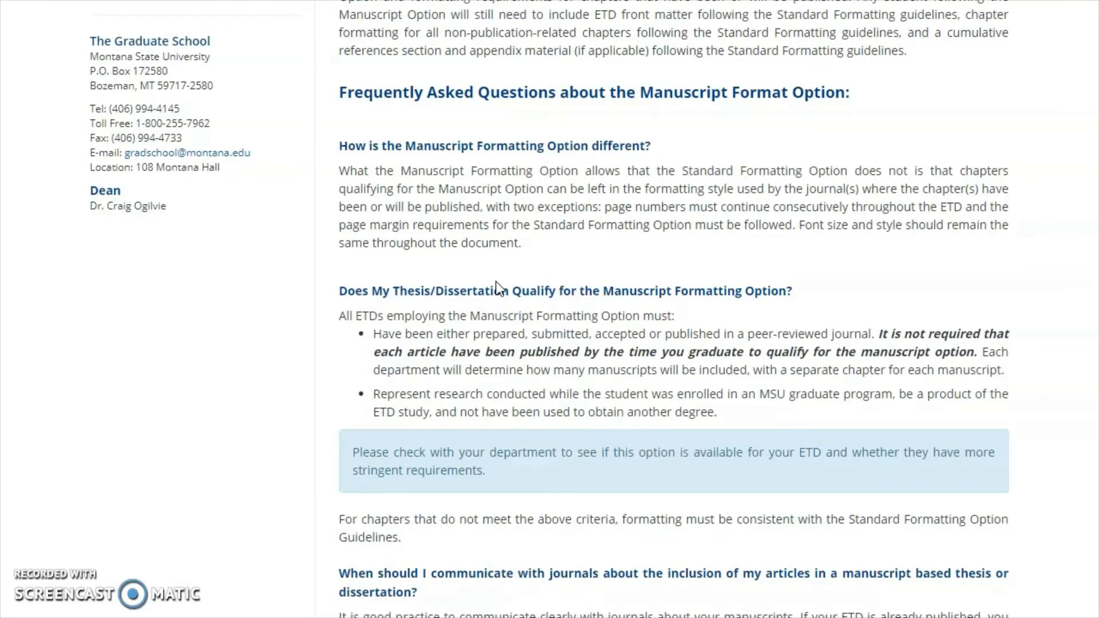
{"action": "scroll", "coordinate": [496, 281], "scroll_direction": "up", "scroll_amount": 5}
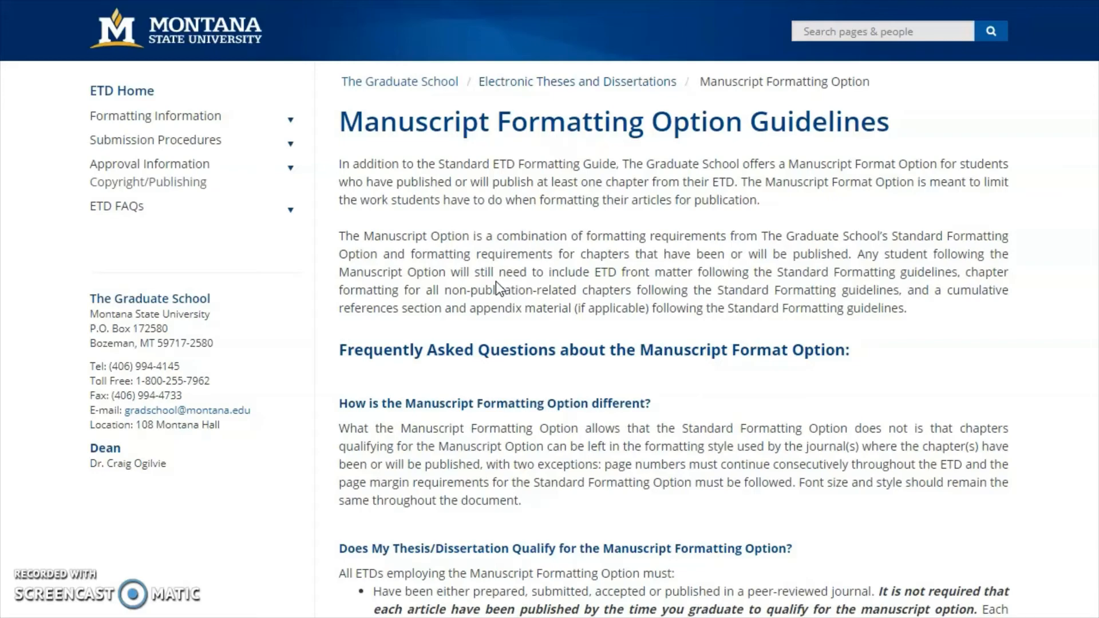
{"action": "scroll", "coordinate": [496, 281], "scroll_direction": "down", "scroll_amount": 5}
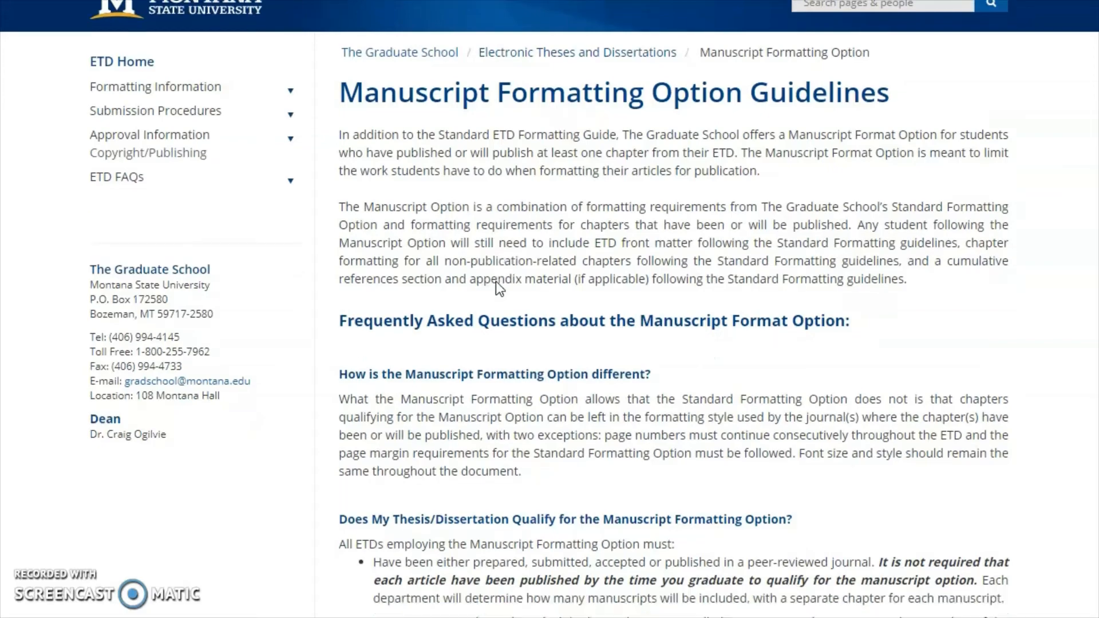
{"action": "scroll", "coordinate": [496, 281], "scroll_direction": "up", "scroll_amount": 5}
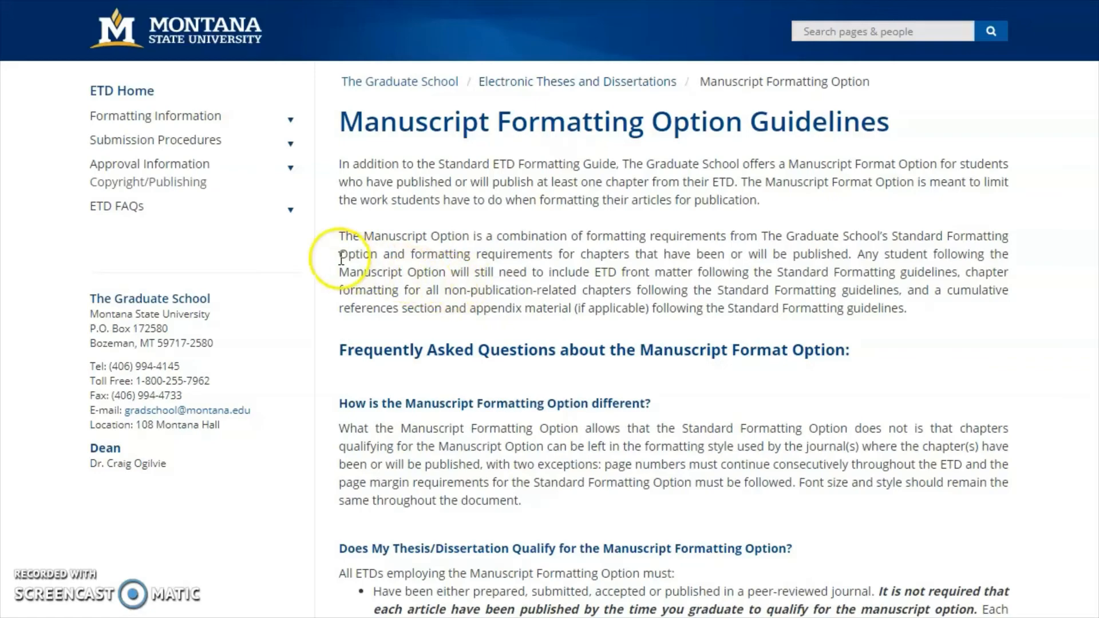
{"action": "scroll", "coordinate": [322, 264], "scroll_direction": "down", "scroll_amount": 5}
{"action": "scroll", "coordinate": [322, 269], "scroll_direction": "down", "scroll_amount": 5}
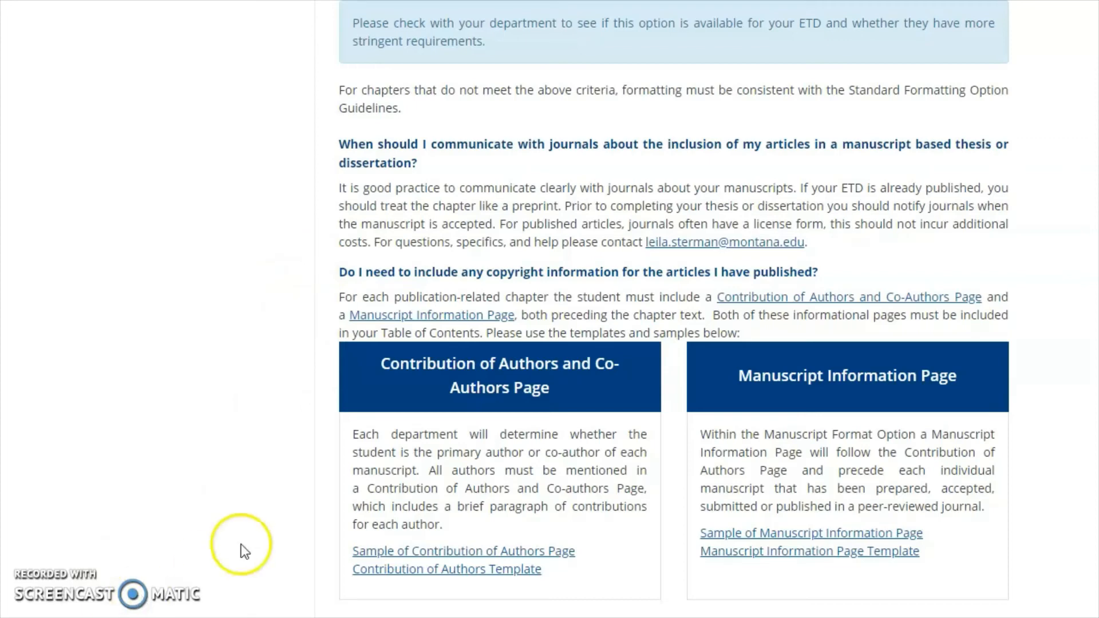
- Open the Manuscript Information Page Template from the guidelines to view it, and minimize its window
{"action": "scroll", "coordinate": [488, 498], "scroll_direction": "down", "scroll_amount": 3}
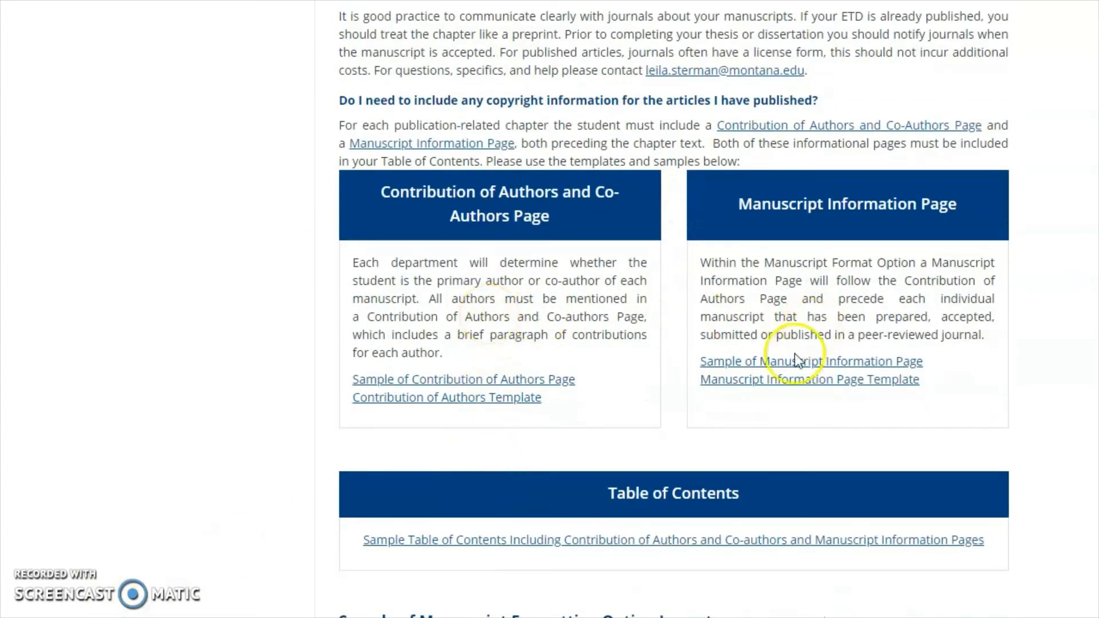
{"action": "left_click", "coordinate": [774, 381]}
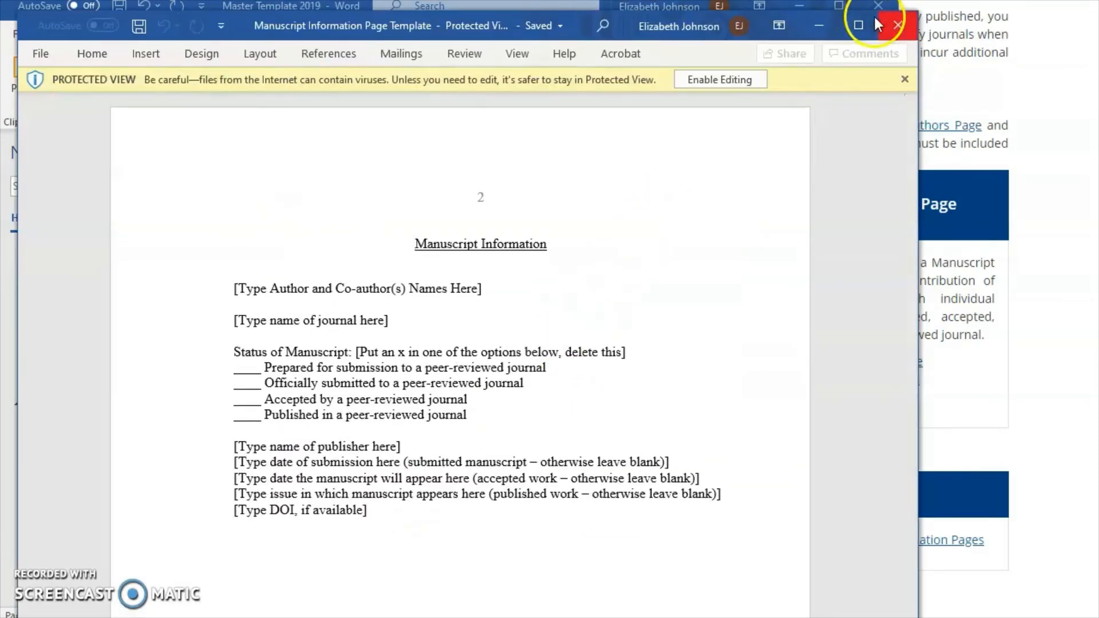
{"action": "left_click", "coordinate": [824, 29]}
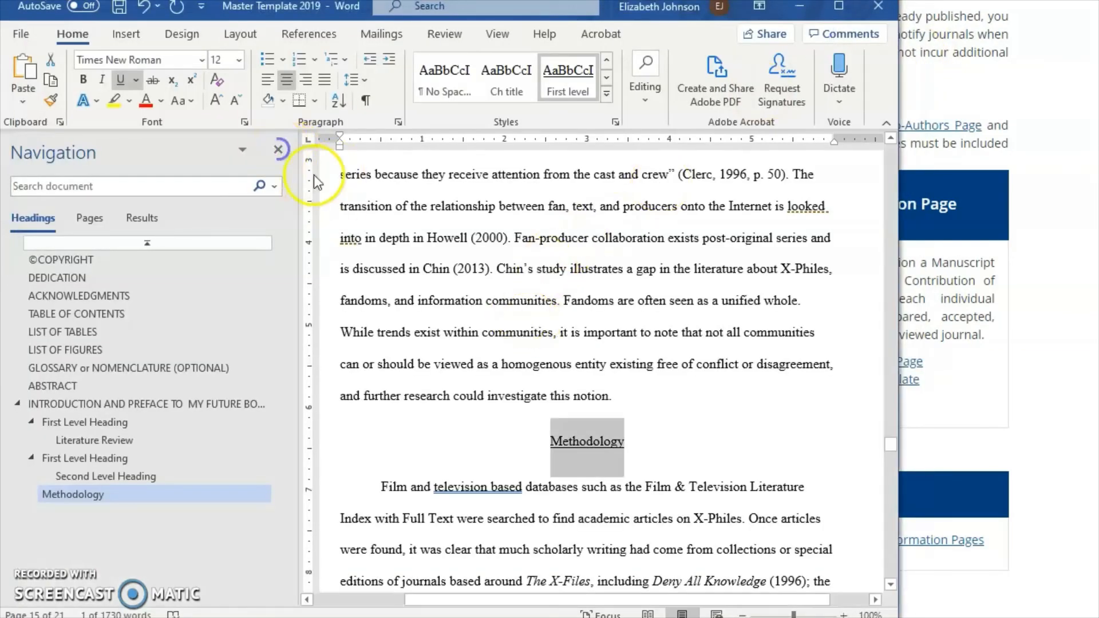
- Close the Navigation pane in Master Template 2019 and place the cursor in the page 5 paragraph beginning "Due to their newly found visibility"
{"action": "left_click", "coordinate": [277, 152]}
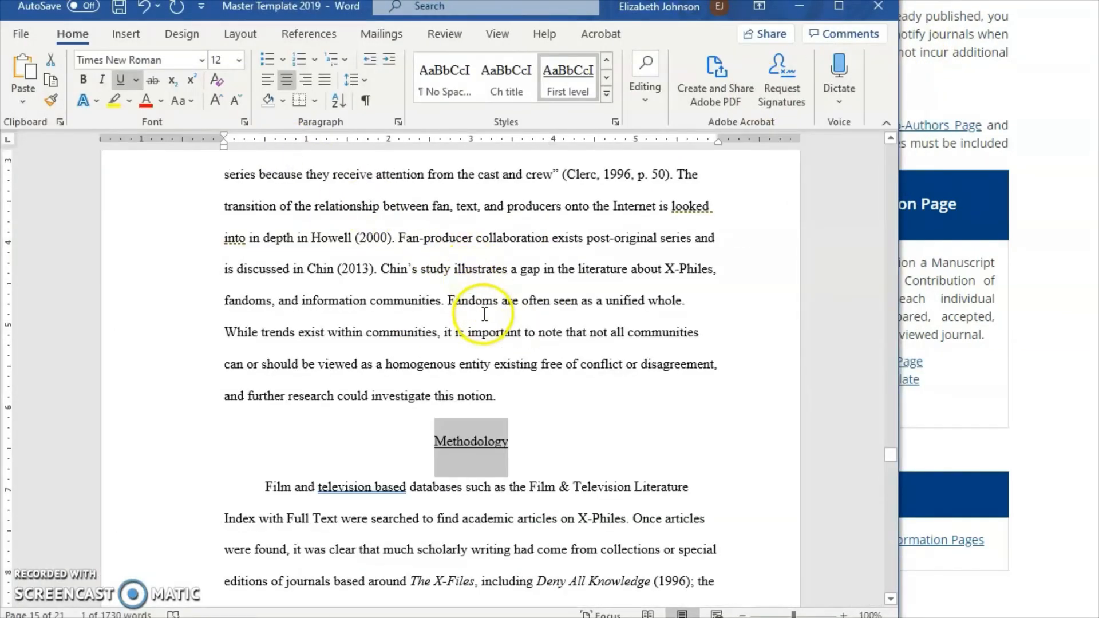
{"action": "scroll", "coordinate": [485, 314], "scroll_direction": "down", "scroll_amount": 3}
{"action": "scroll", "coordinate": [461, 292], "scroll_direction": "up", "scroll_amount": 9}
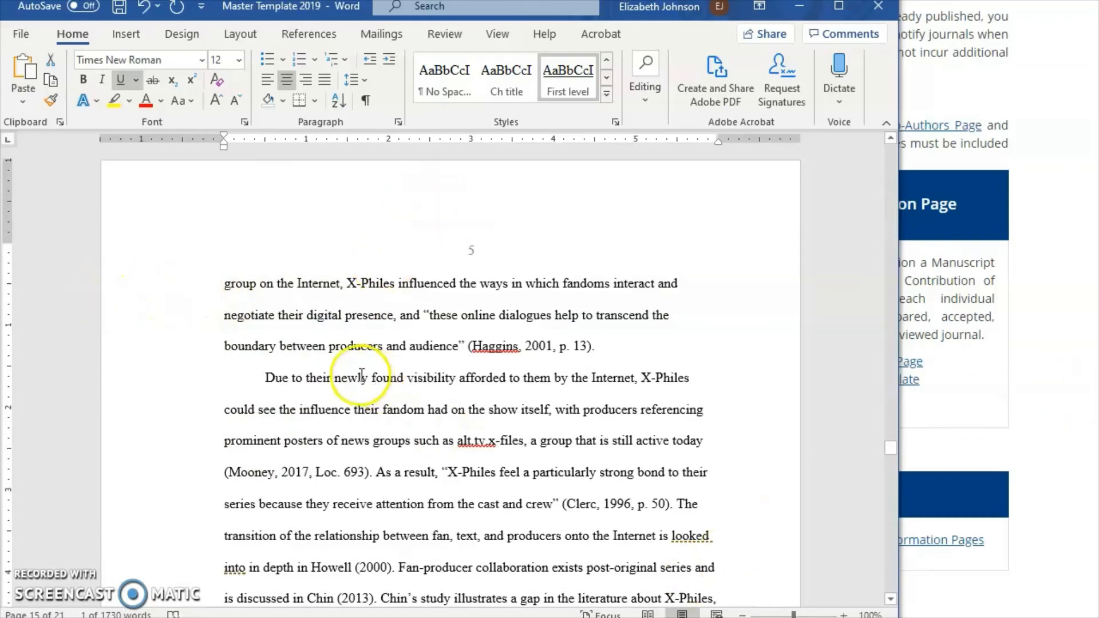
{"action": "left_click", "coordinate": [399, 408]}
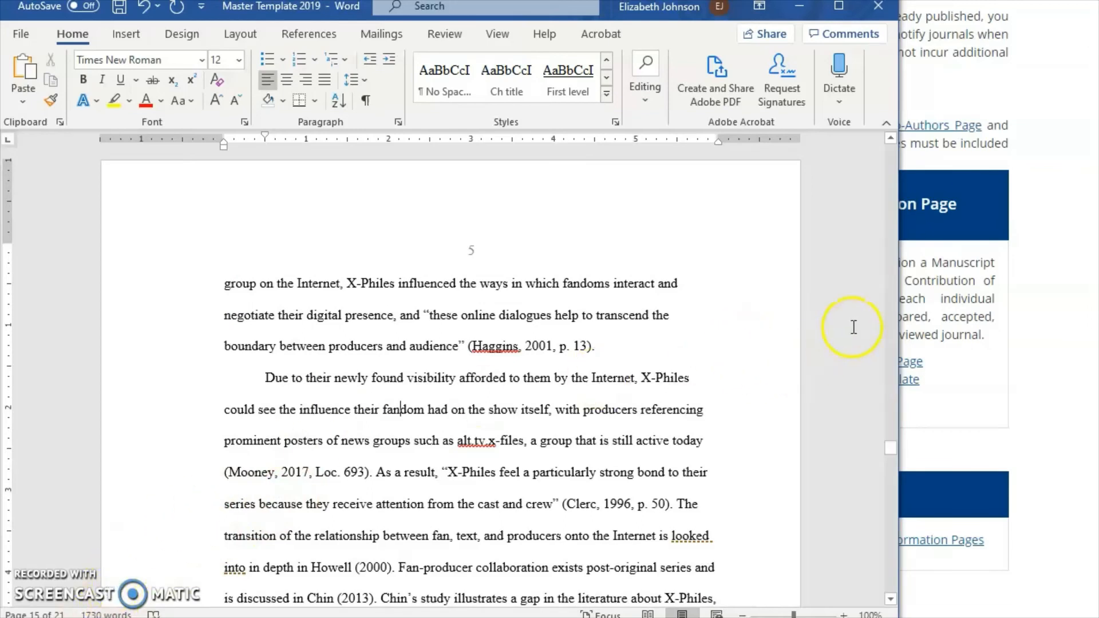
- Switch back to the browser and open the ETD Formatting FAQ page
{"action": "left_click", "coordinate": [990, 417]}
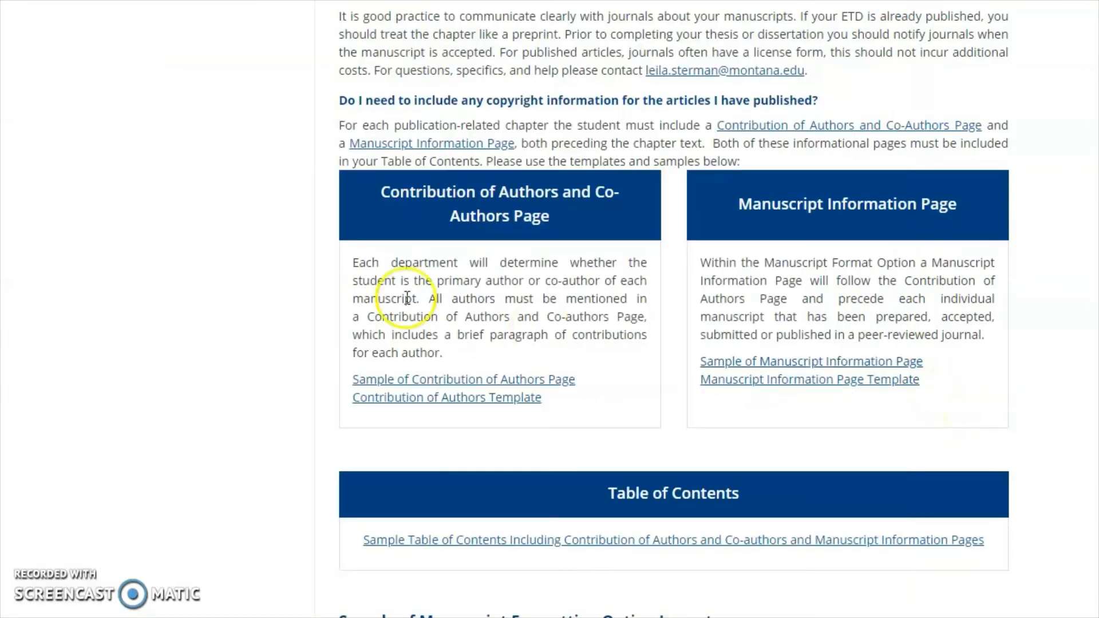
{"action": "scroll", "coordinate": [280, 263], "scroll_direction": "up", "scroll_amount": 8}
{"action": "scroll", "coordinate": [235, 238], "scroll_direction": "up", "scroll_amount": 5}
{"action": "mouse_move", "coordinate": [147, 206]}
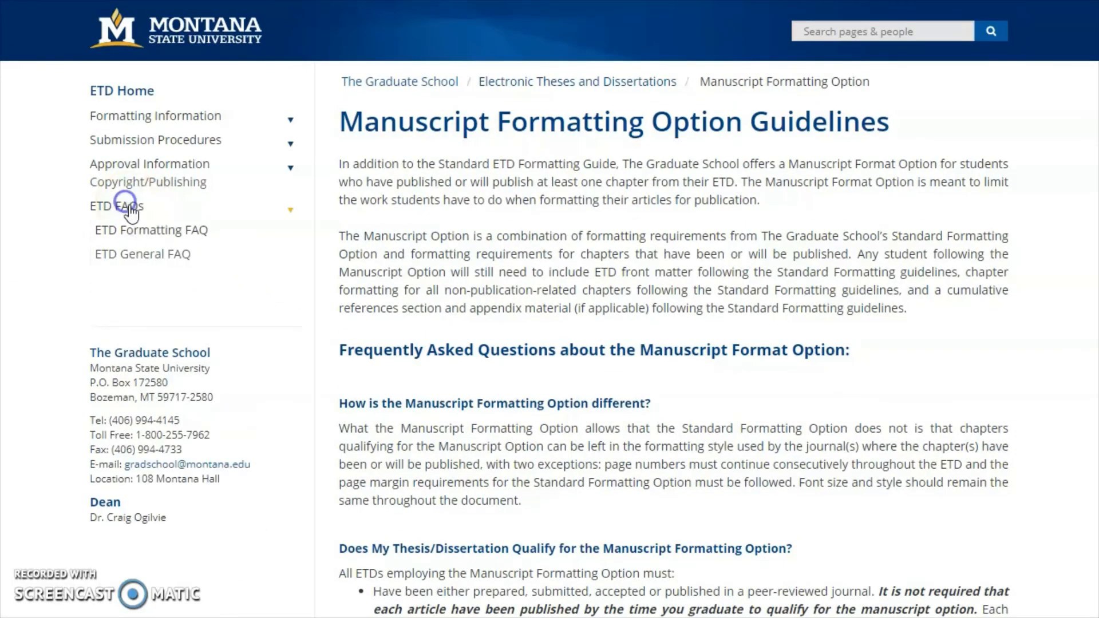
{"action": "left_click", "coordinate": [147, 232]}
- Expand the FAQ entry on formatting landscape pages and open the linked Landscape Pages information page to review its overview
{"action": "left_click", "coordinate": [504, 416]}
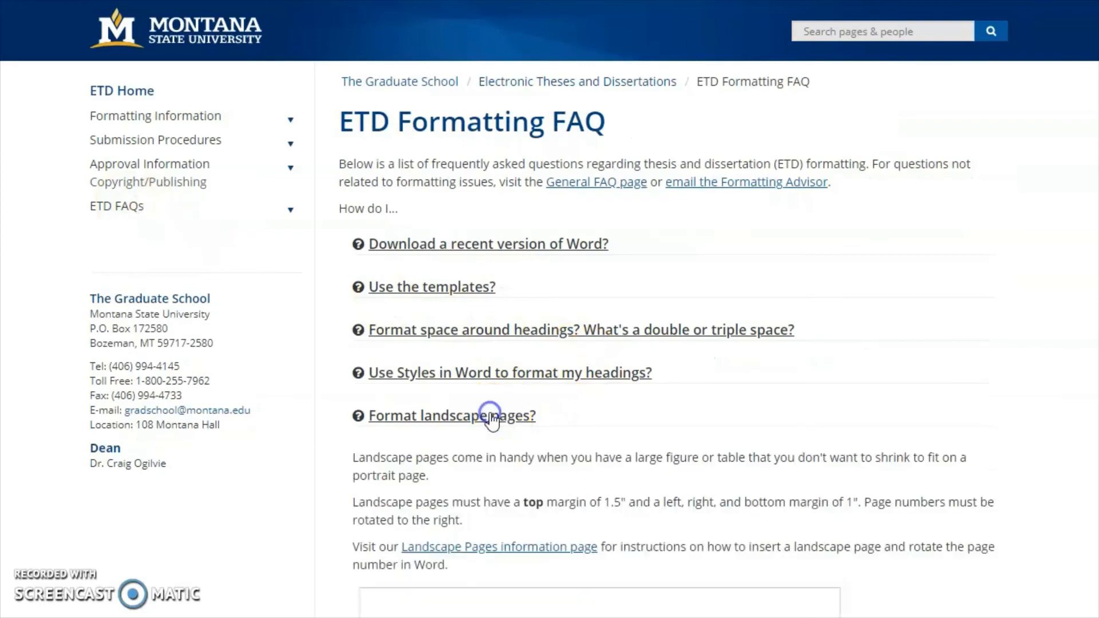
{"action": "scroll", "coordinate": [520, 458], "scroll_direction": "down", "scroll_amount": 3}
{"action": "left_click", "coordinate": [521, 377]}
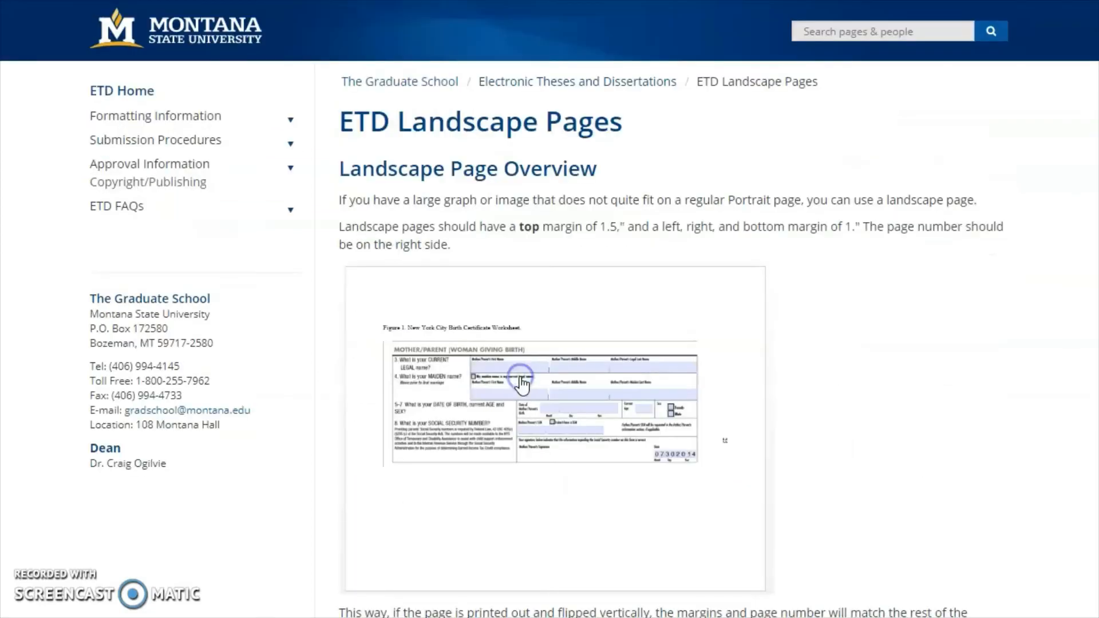
{"action": "scroll", "coordinate": [441, 363], "scroll_direction": "down", "scroll_amount": 4}
{"action": "scroll", "coordinate": [504, 335], "scroll_direction": "up", "scroll_amount": 3}
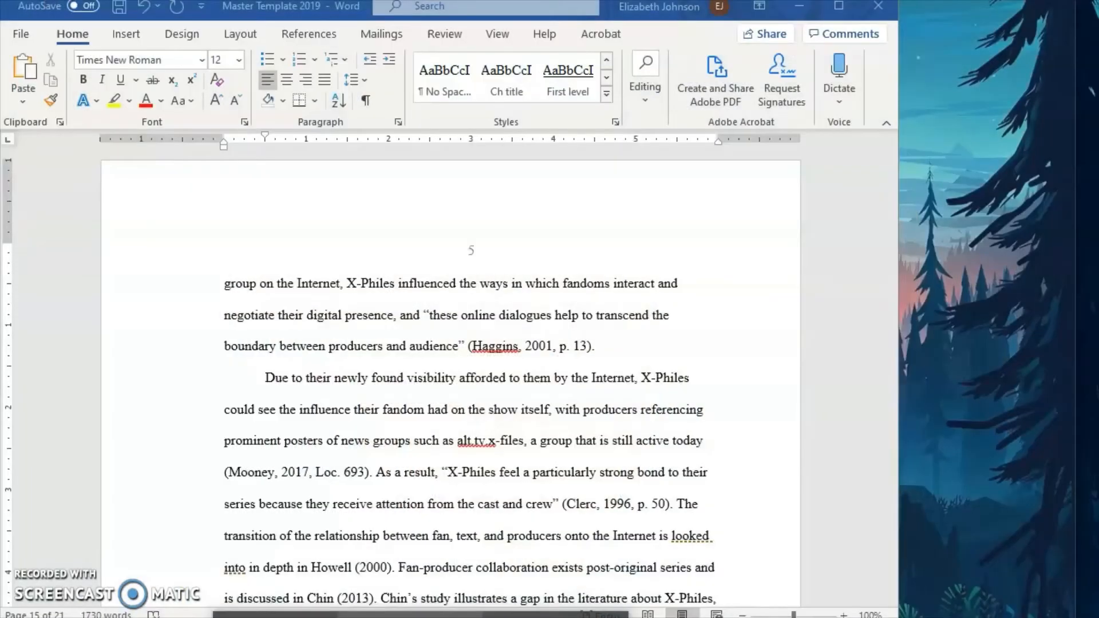
- Open the alt text description for the Figure 1 picture of Mulder and Scully on page 2
{"action": "scroll", "coordinate": [297, 477], "scroll_direction": "up", "scroll_amount": 7}
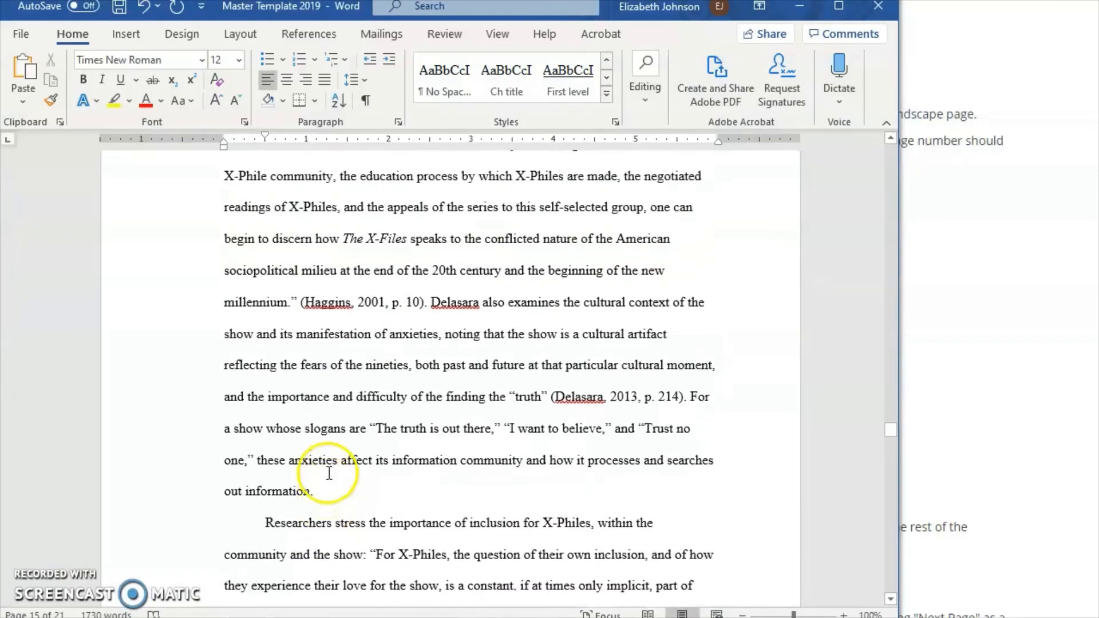
{"action": "scroll", "coordinate": [329, 473], "scroll_direction": "up", "scroll_amount": 15}
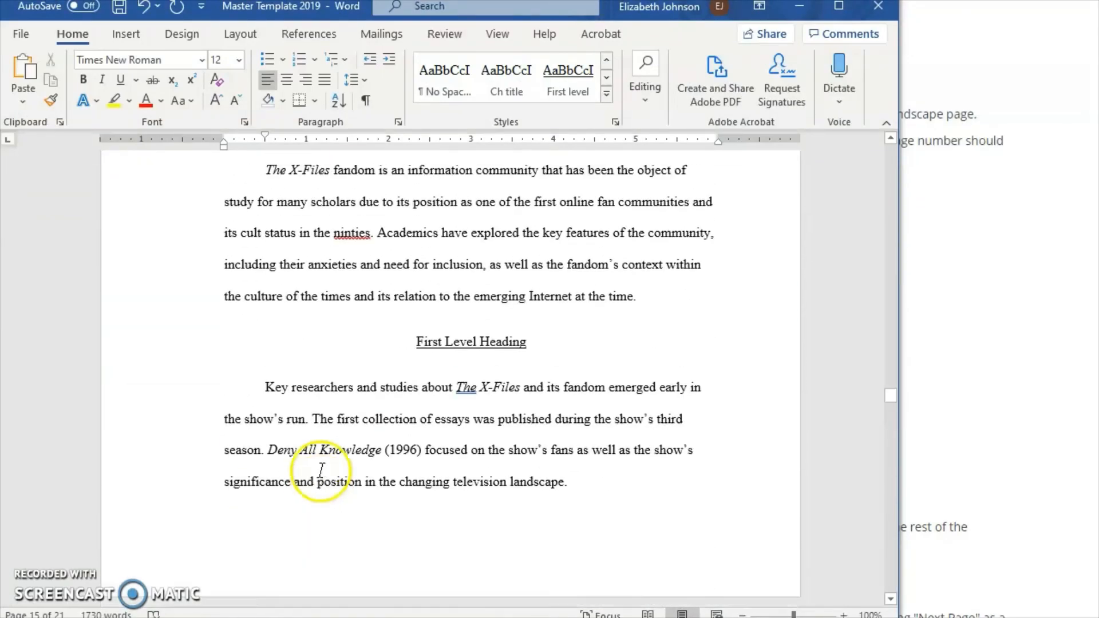
{"action": "scroll", "coordinate": [321, 469], "scroll_direction": "up", "scroll_amount": 5}
{"action": "left_click", "coordinate": [350, 346]}
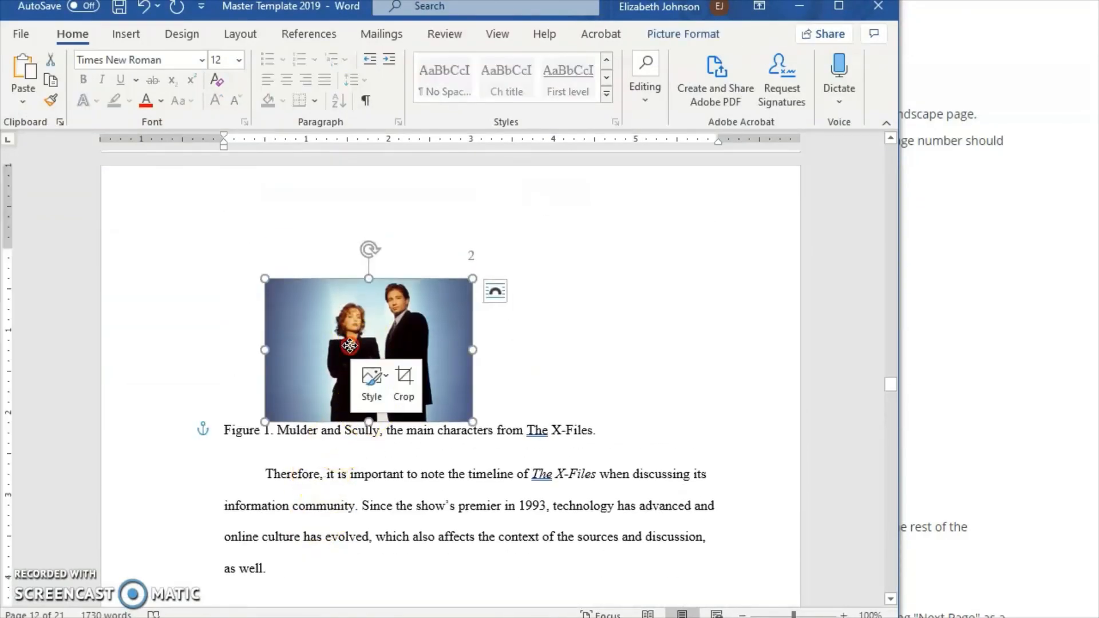
{"action": "right_click", "coordinate": [350, 346]}
{"action": "left_click", "coordinate": [417, 284]}
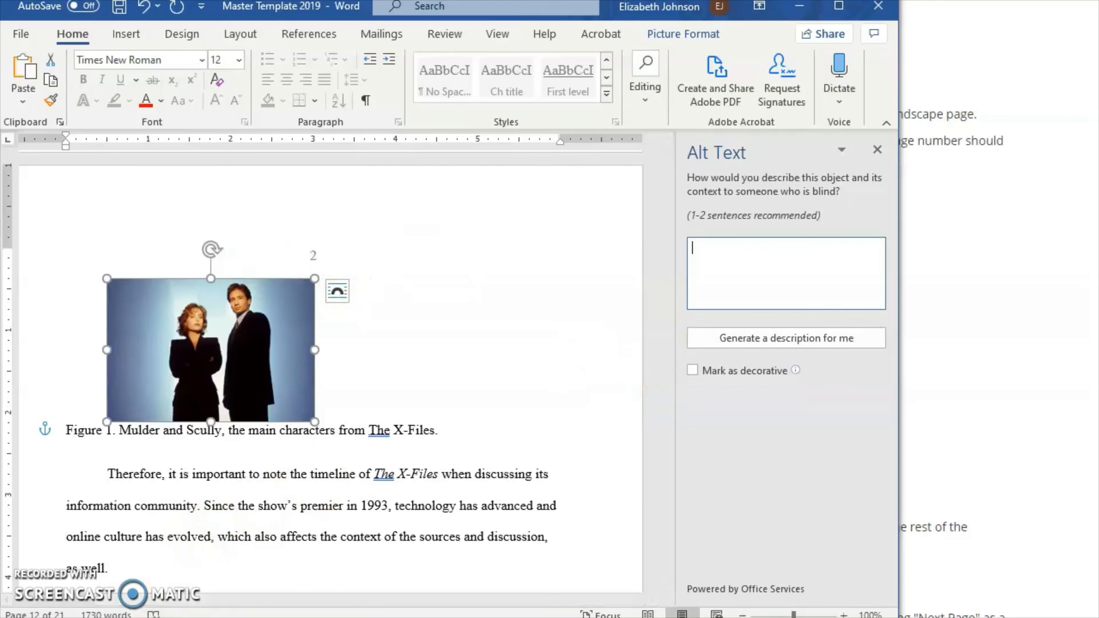
- Switch to the browser and open the Accessibility page from the Formatting Guides to review its video and heading styles section
{"action": "left_click", "coordinate": [154, 617]}
{"action": "scroll", "coordinate": [205, 321], "scroll_direction": "up", "scroll_amount": 1}
{"action": "scroll", "coordinate": [205, 320], "scroll_direction": "up", "scroll_amount": 2}
{"action": "left_click", "coordinate": [147, 114]}
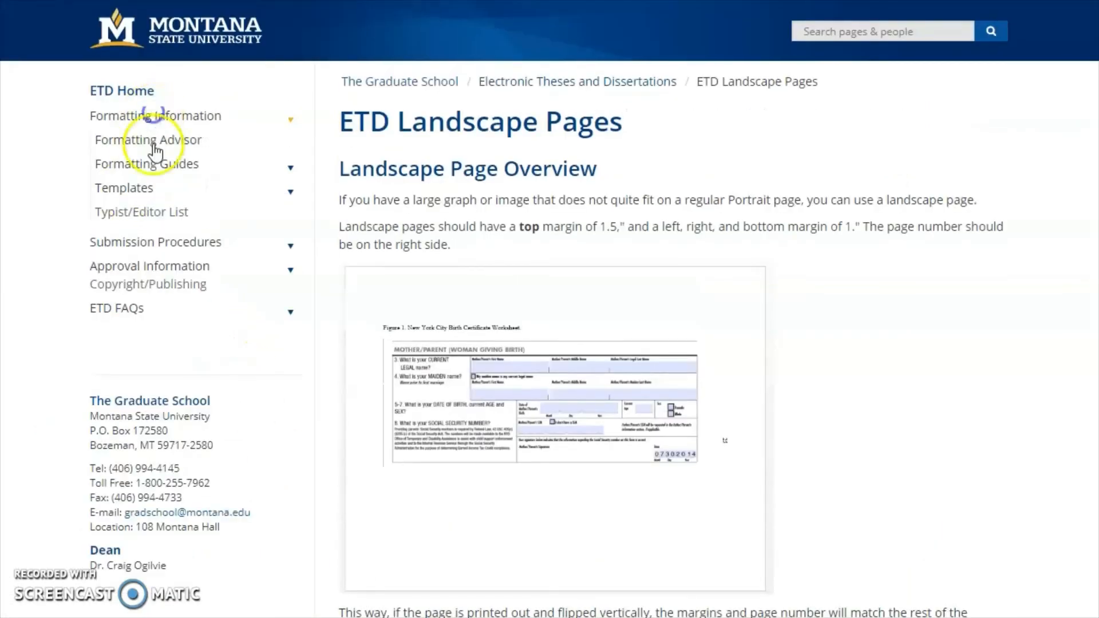
{"action": "left_click", "coordinate": [143, 163]}
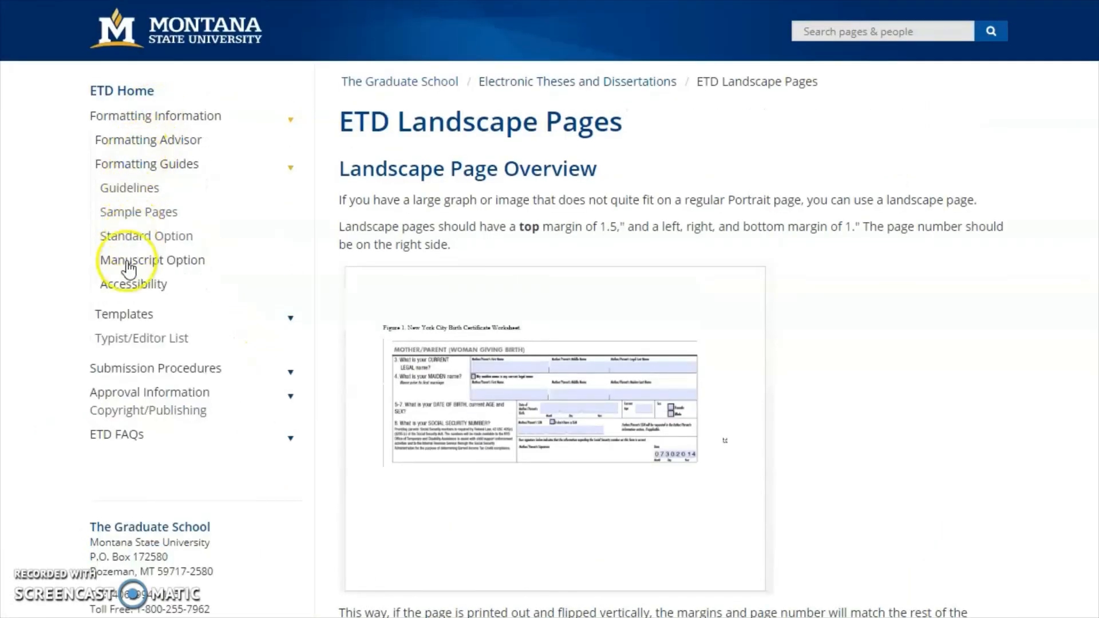
{"action": "left_click", "coordinate": [123, 281]}
{"action": "scroll", "coordinate": [540, 318], "scroll_direction": "down", "scroll_amount": 15}
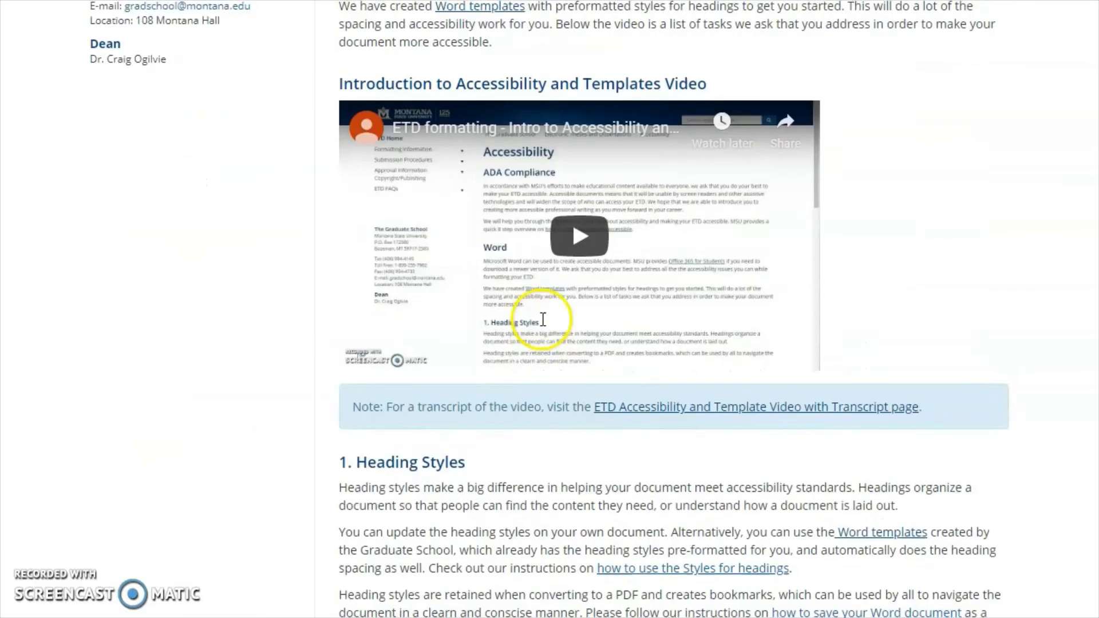
{"action": "scroll", "coordinate": [523, 315], "scroll_direction": "up", "scroll_amount": 3}
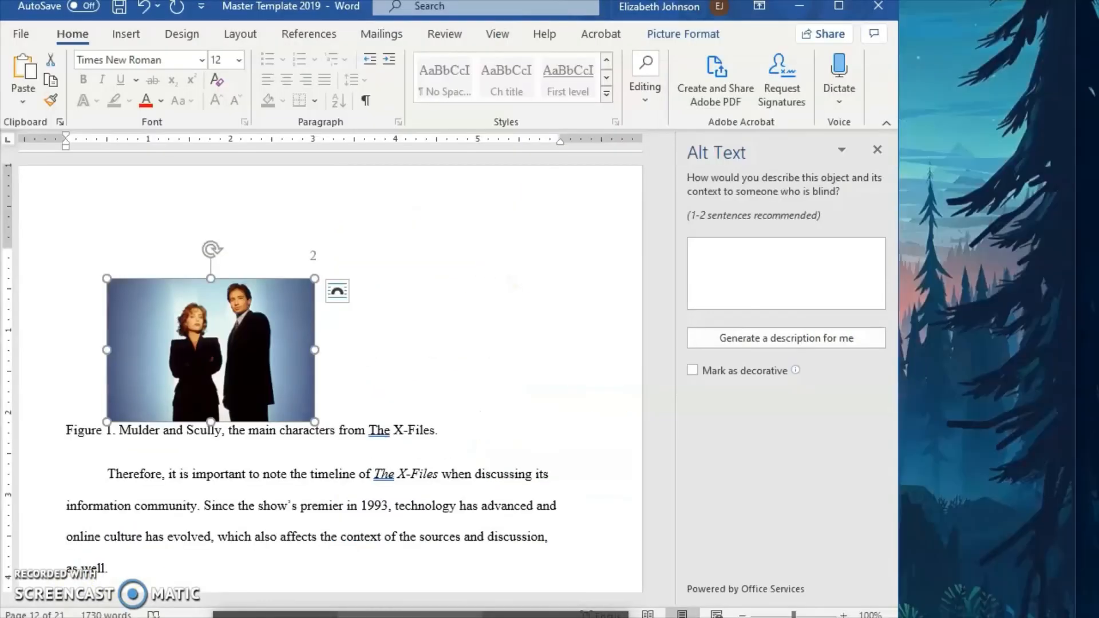
- Switch back to Master Template 2019 in Word and examine the REFERENCES CITED divider page
{"action": "left_click", "coordinate": [410, 617]}
{"action": "scroll", "coordinate": [334, 521], "scroll_direction": "down", "scroll_amount": 15}
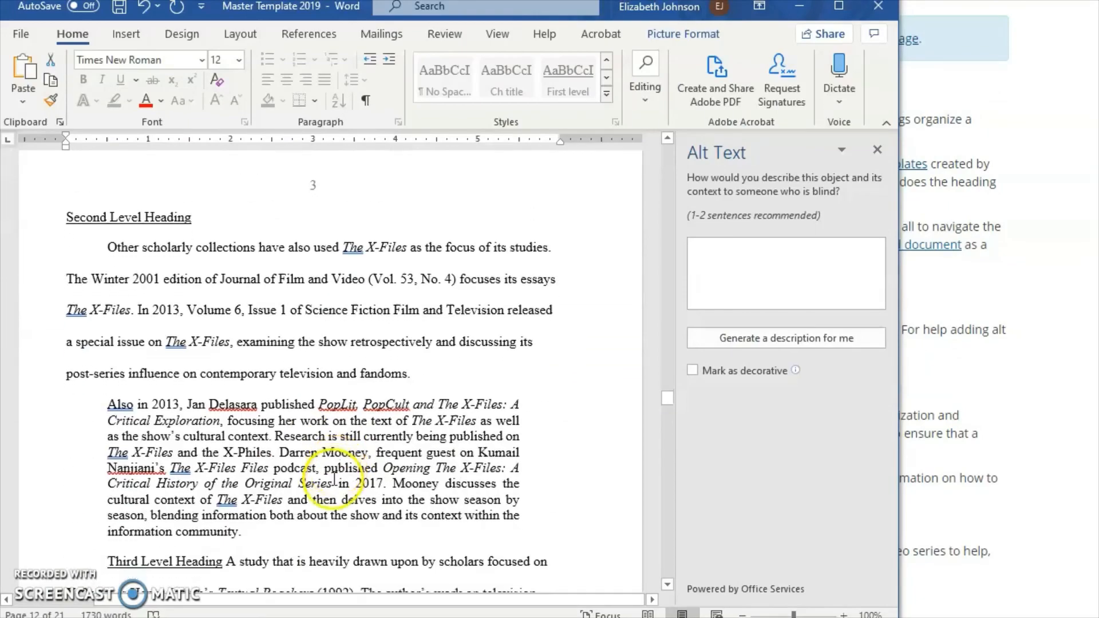
{"action": "scroll", "coordinate": [277, 500], "scroll_direction": "down", "scroll_amount": 15}
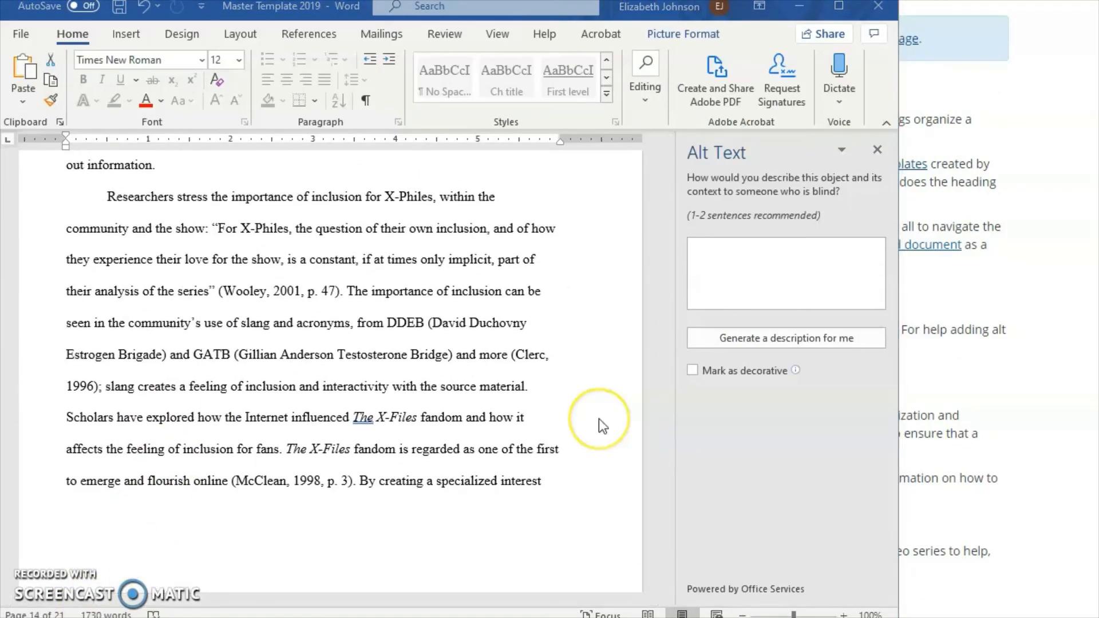
{"action": "scroll", "coordinate": [598, 418], "scroll_direction": "down", "scroll_amount": 10}
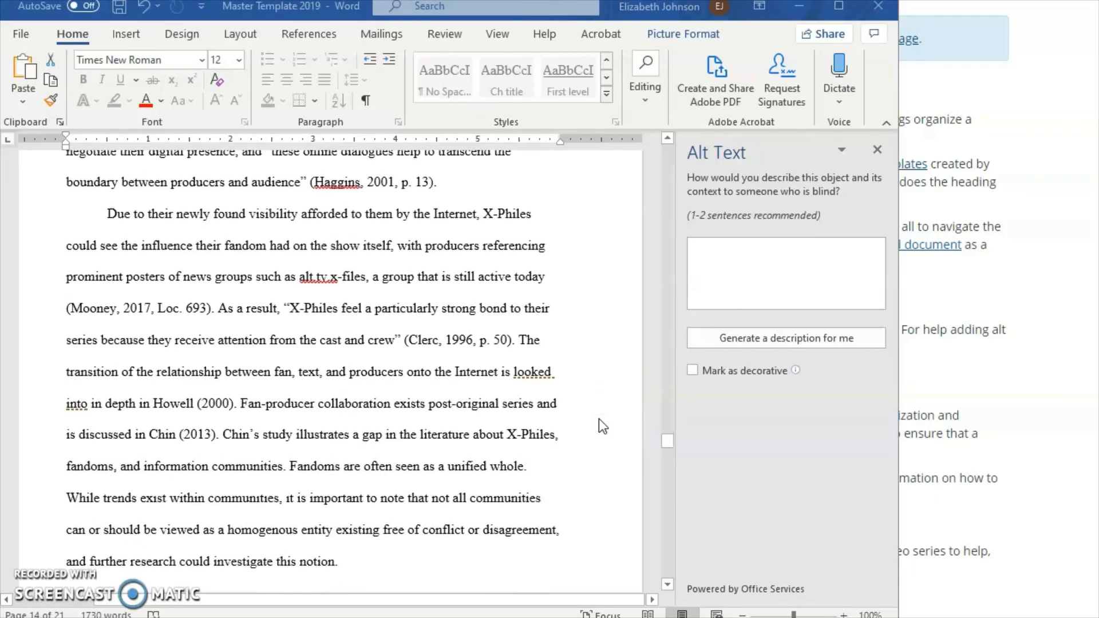
{"action": "scroll", "coordinate": [599, 418], "scroll_direction": "down", "scroll_amount": 12}
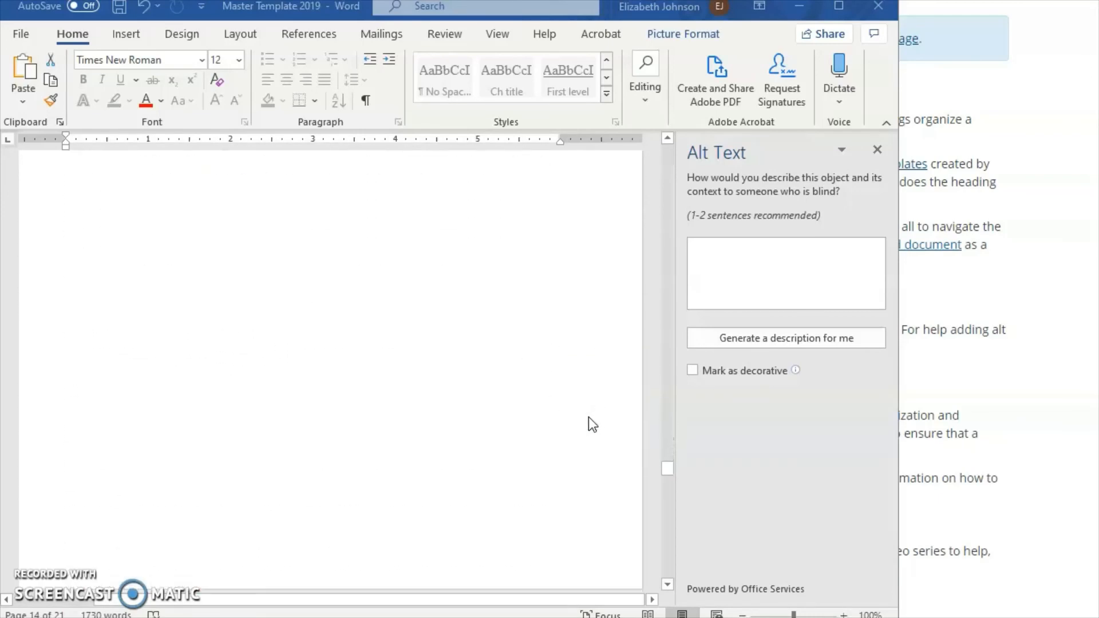
{"action": "scroll", "coordinate": [593, 424], "scroll_direction": "down", "scroll_amount": 5}
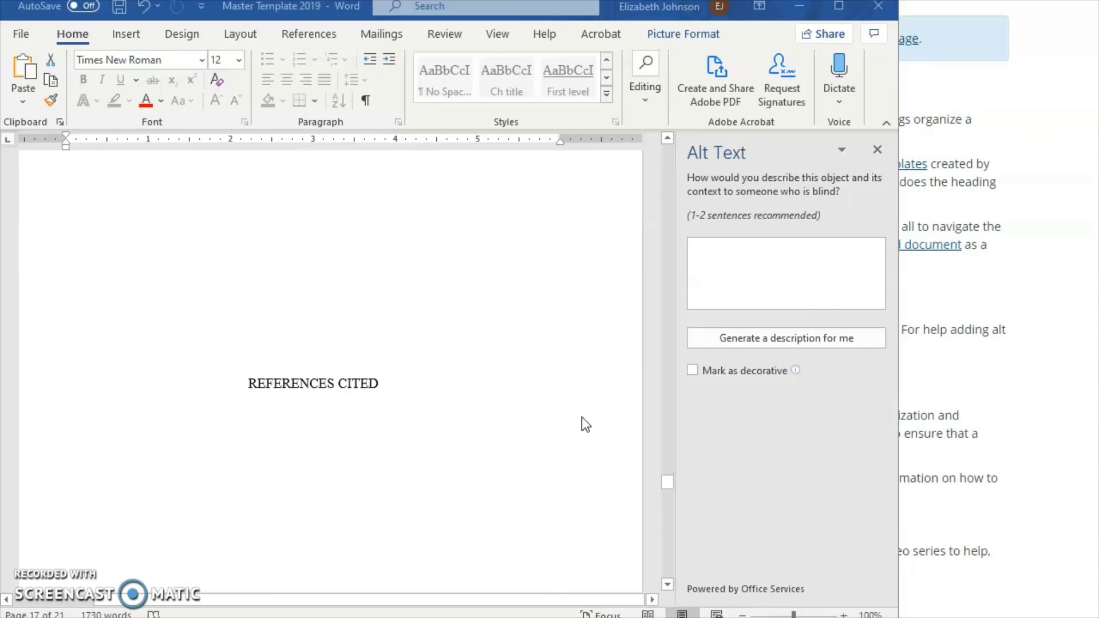
{"action": "scroll", "coordinate": [484, 415], "scroll_direction": "up", "scroll_amount": 2}
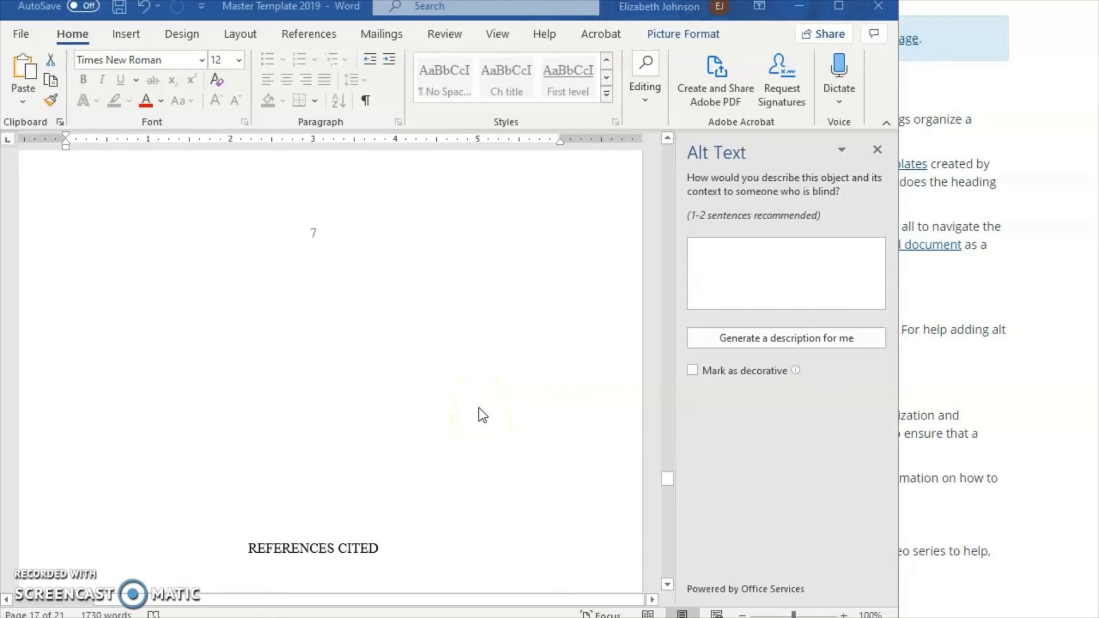
{"action": "scroll", "coordinate": [479, 407], "scroll_direction": "down", "scroll_amount": 2}
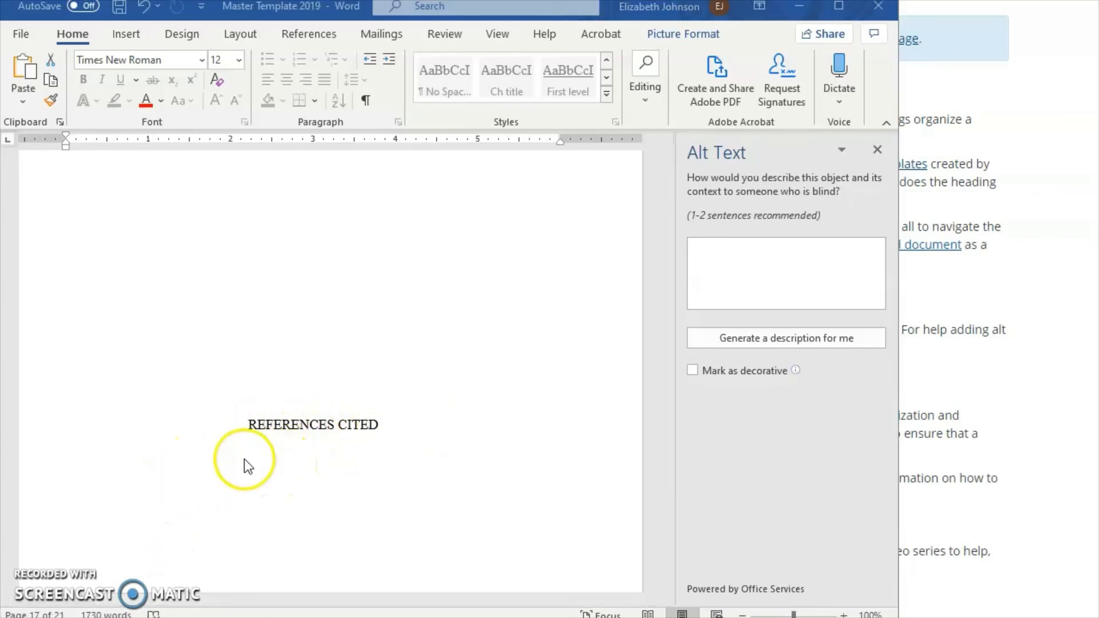
{"action": "scroll", "coordinate": [245, 461], "scroll_direction": "down", "scroll_amount": 3}
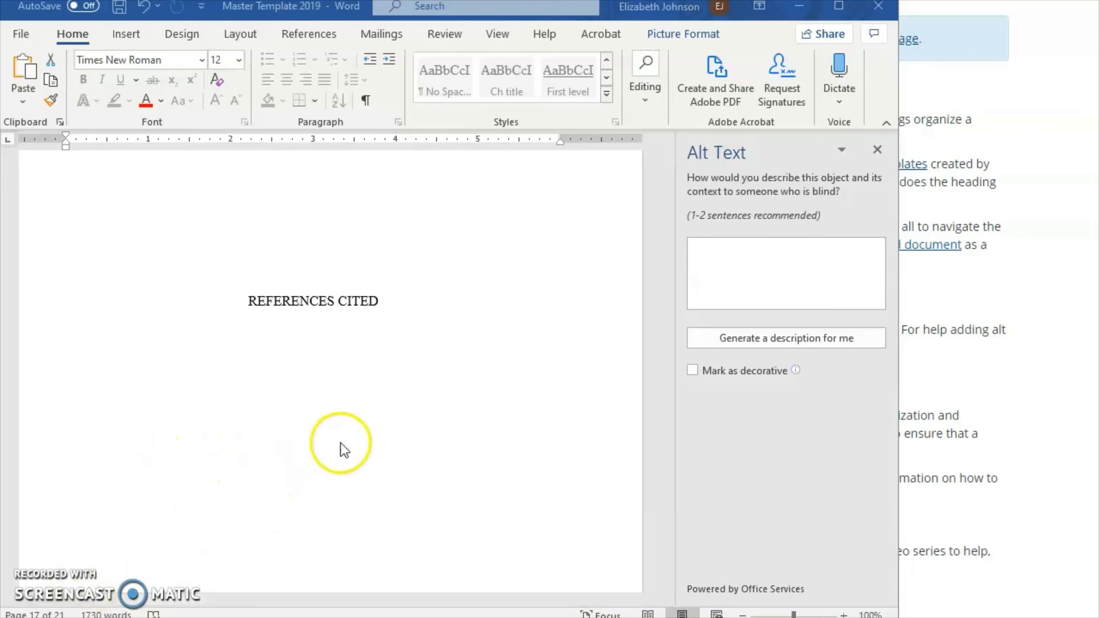
{"action": "scroll", "coordinate": [365, 434], "scroll_direction": "up", "scroll_amount": 6}
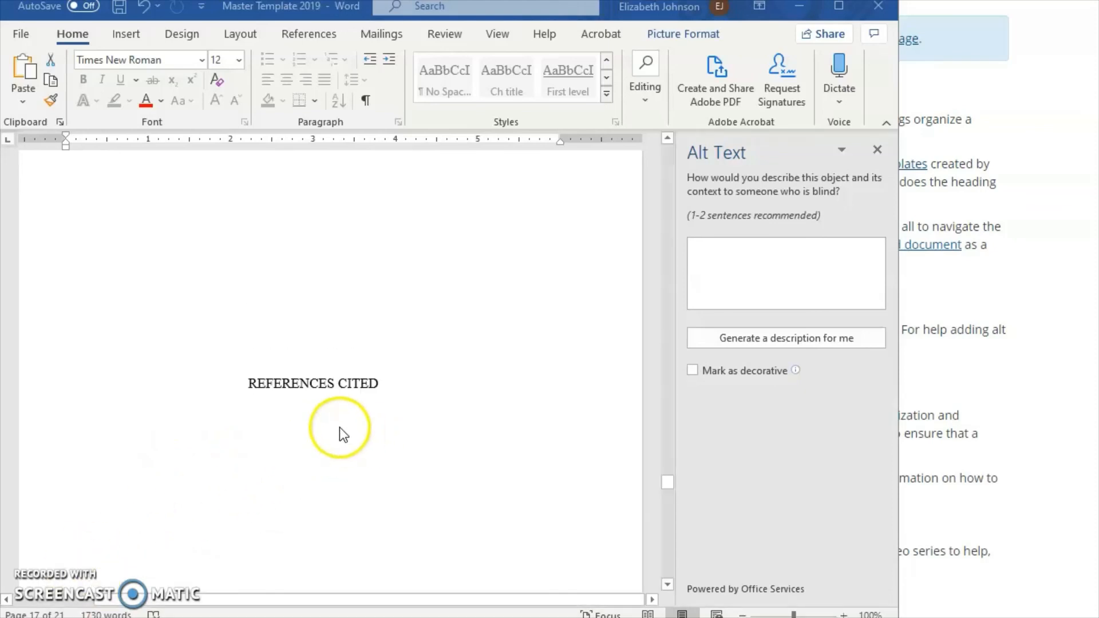
{"action": "scroll", "coordinate": [287, 483], "scroll_direction": "down", "scroll_amount": 9}
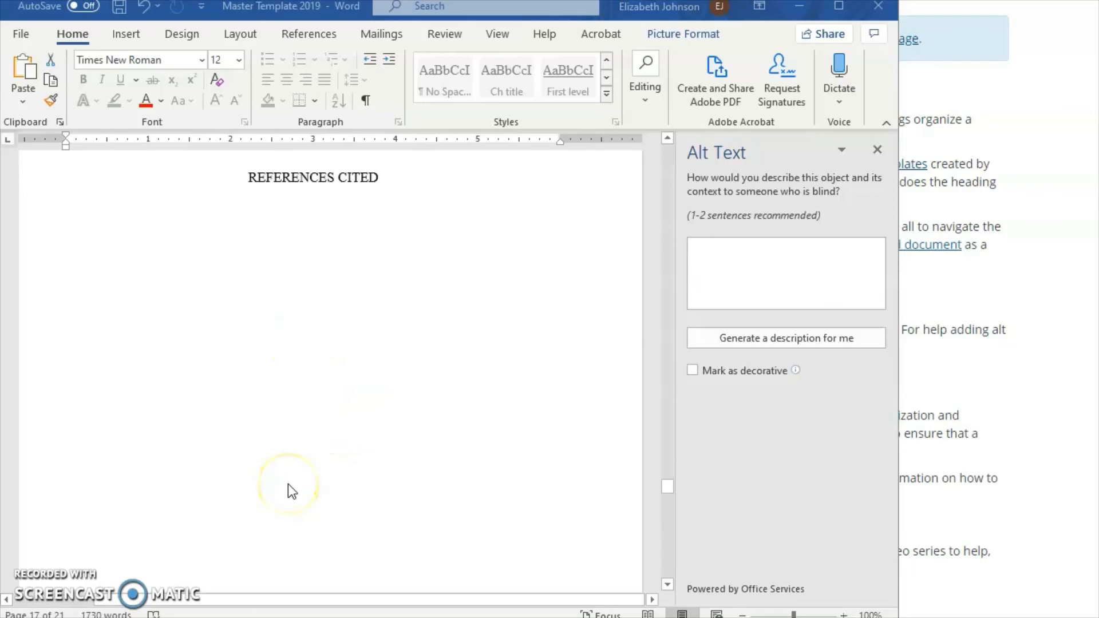
{"action": "scroll", "coordinate": [287, 483], "scroll_direction": "up", "scroll_amount": 9}
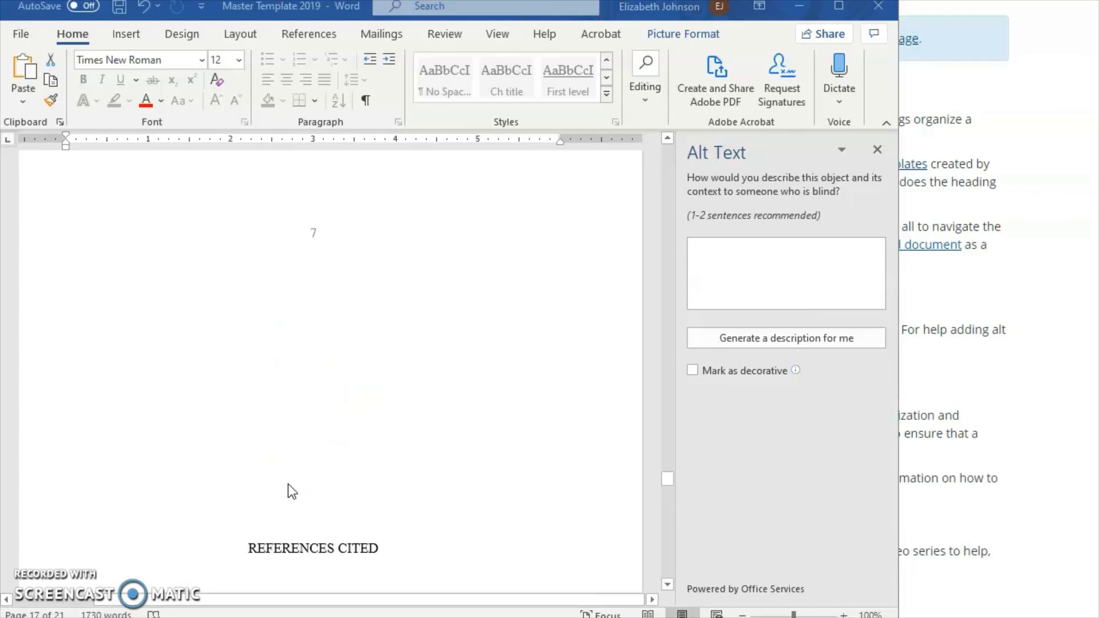
{"action": "scroll", "coordinate": [287, 483], "scroll_direction": "down", "scroll_amount": 10}
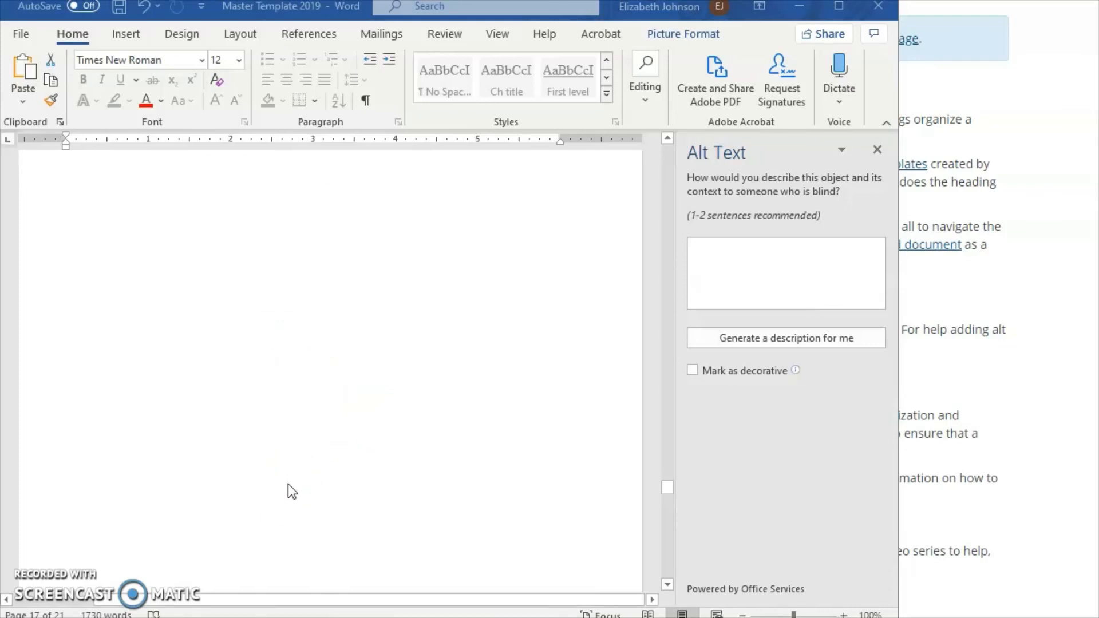
- Review the reference formatting instructions on page 8 and place the cursor in the paragraph about references preceding appendices
{"action": "scroll", "coordinate": [287, 483], "scroll_direction": "down", "scroll_amount": 8}
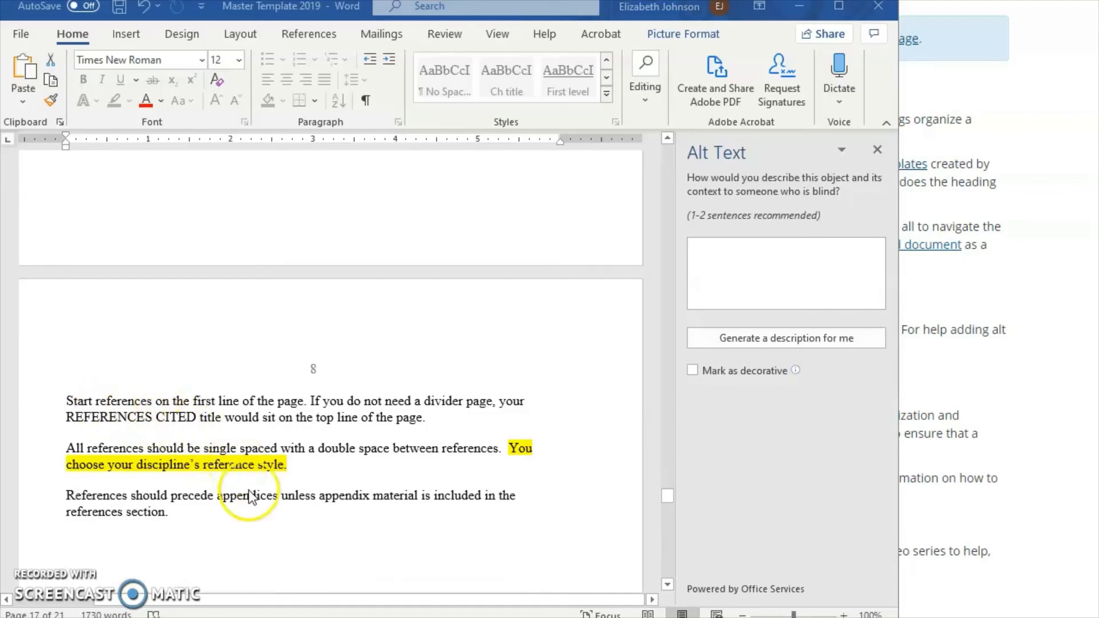
{"action": "scroll", "coordinate": [248, 425], "scroll_direction": "down", "scroll_amount": 3}
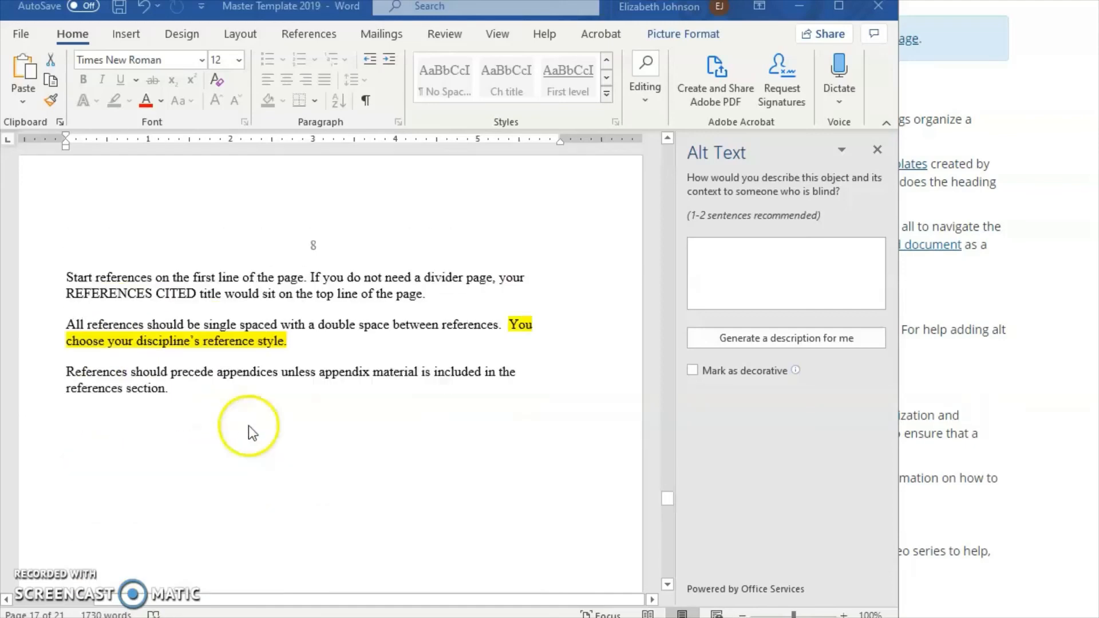
{"action": "left_click", "coordinate": [241, 411]}
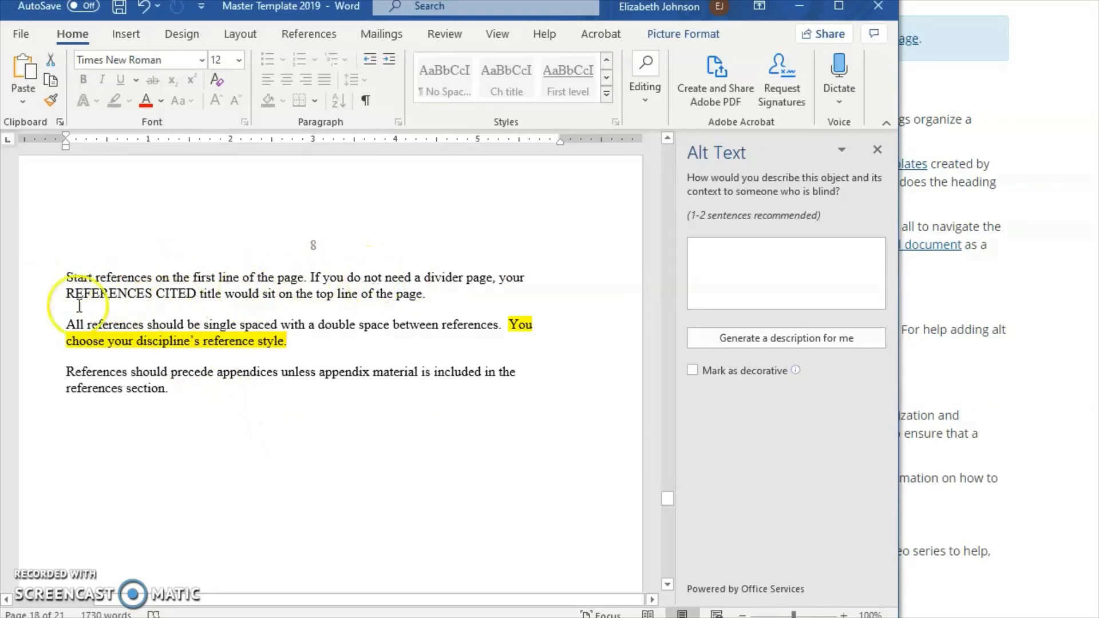
{"action": "left_click", "coordinate": [229, 372]}
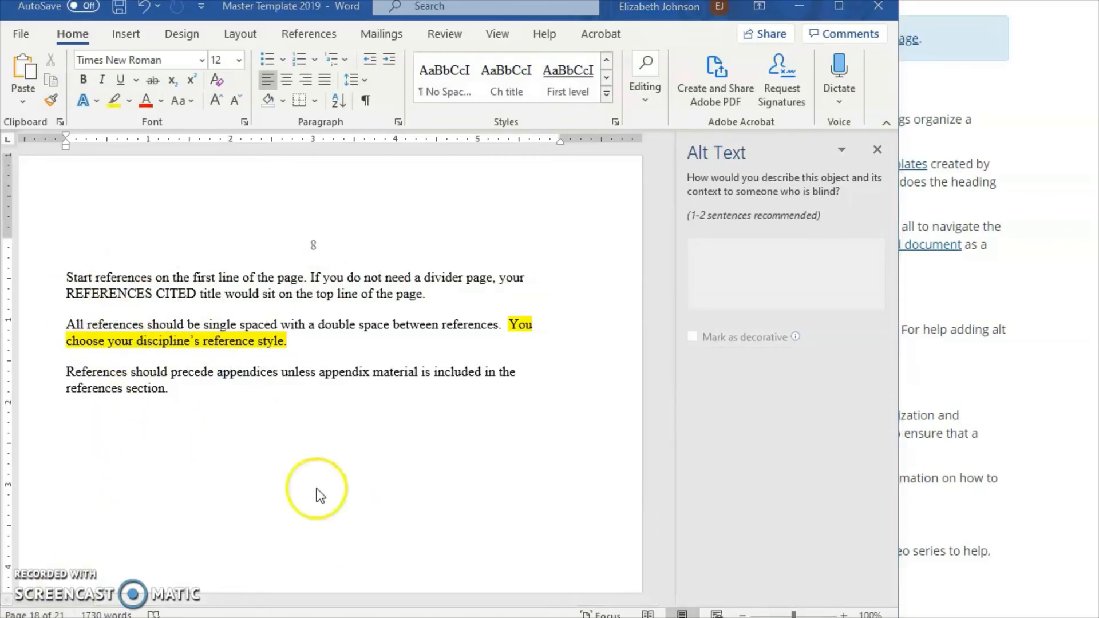
- Go to the appendices divider page on page 9 and place the cursor in its APPENDICES title
{"action": "scroll", "coordinate": [316, 493], "scroll_direction": "down", "scroll_amount": 10}
{"action": "scroll", "coordinate": [316, 494], "scroll_direction": "down", "scroll_amount": 10}
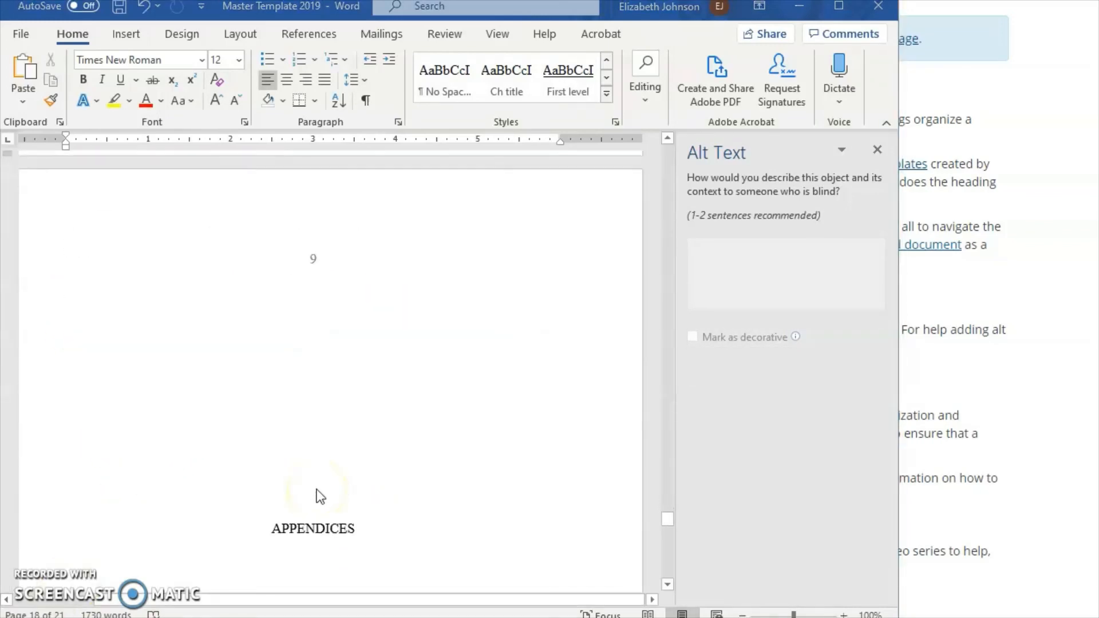
{"action": "left_click", "coordinate": [322, 361]}
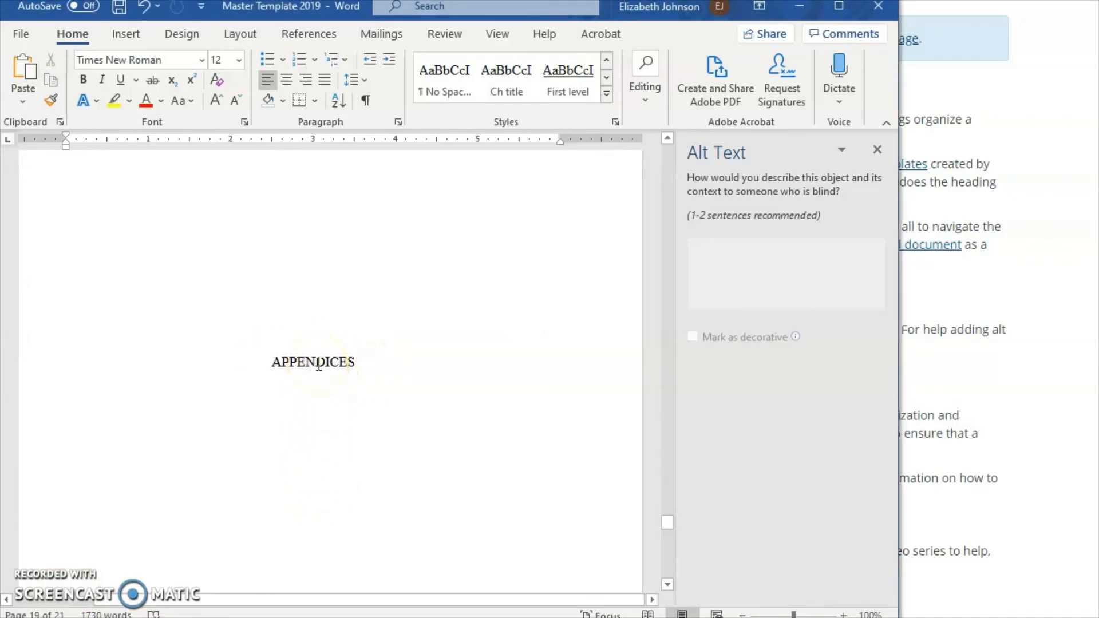
- Examine the APPENDIX A title page and its all-caps title layout, comparing it with the appendices divider and the final page
{"action": "scroll", "coordinate": [318, 364], "scroll_direction": "down", "scroll_amount": 10}
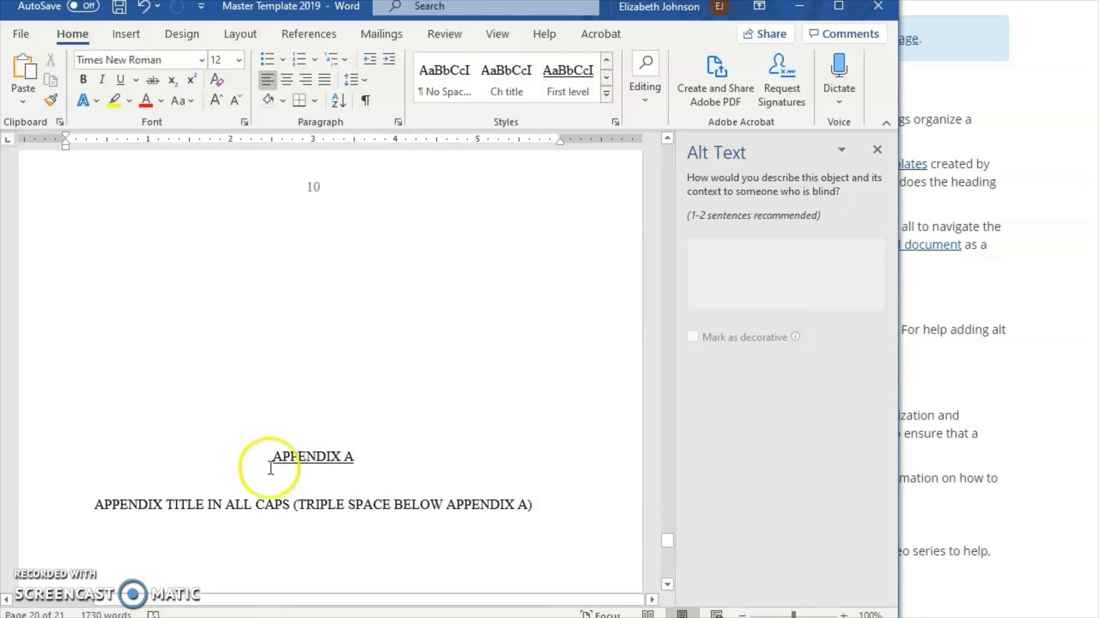
{"action": "scroll", "coordinate": [301, 432], "scroll_direction": "down", "scroll_amount": 4}
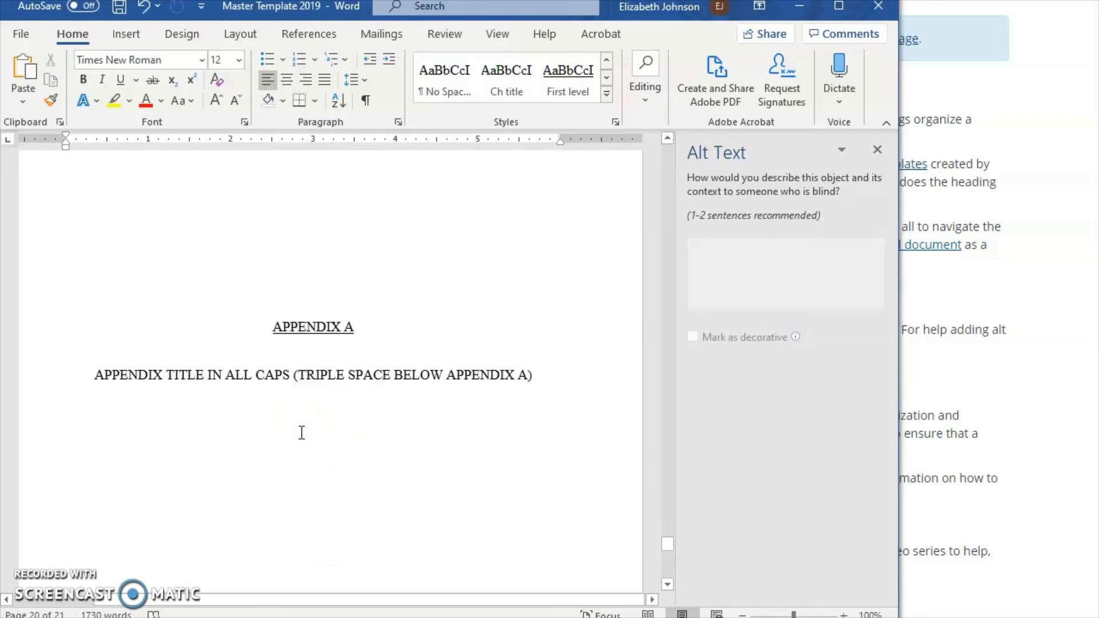
{"action": "scroll", "coordinate": [302, 433], "scroll_direction": "up", "scroll_amount": 3}
{"action": "scroll", "coordinate": [301, 432], "scroll_direction": "up", "scroll_amount": 2}
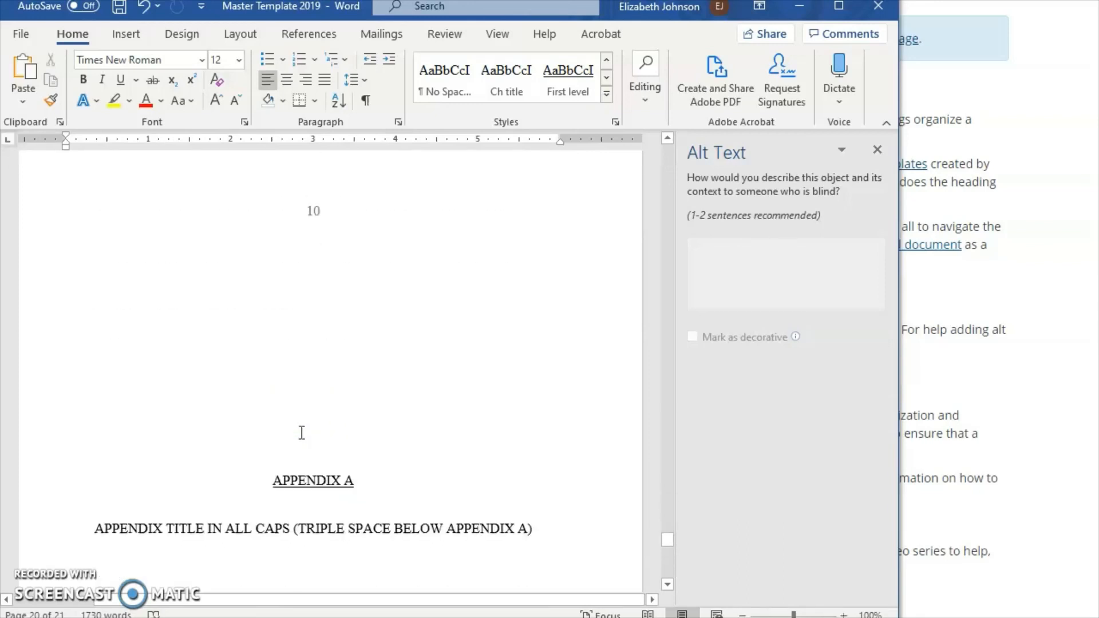
{"action": "scroll", "coordinate": [301, 432], "scroll_direction": "down", "scroll_amount": 10}
{"action": "scroll", "coordinate": [234, 462], "scroll_direction": "down", "scroll_amount": 1}
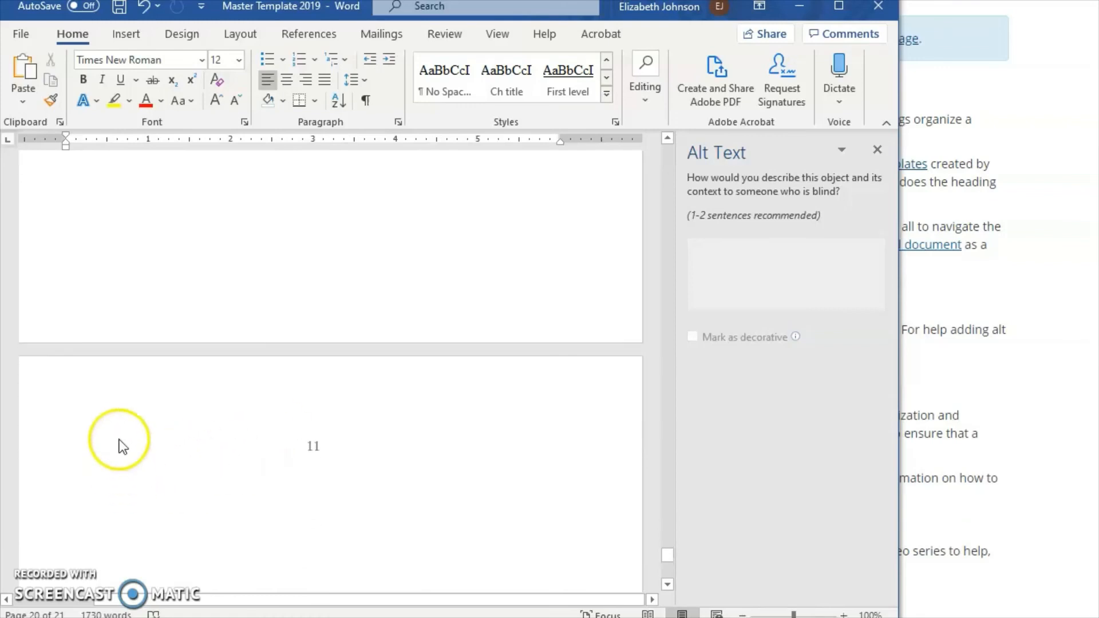
{"action": "scroll", "coordinate": [146, 458], "scroll_direction": "up", "scroll_amount": 6}
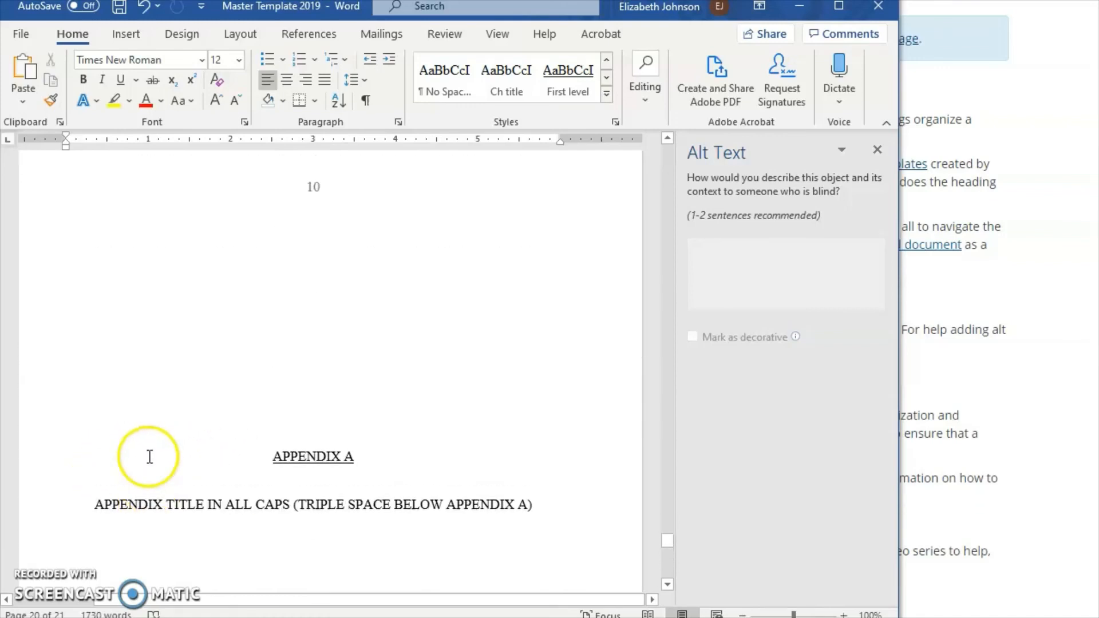
{"action": "scroll", "coordinate": [150, 456], "scroll_direction": "up", "scroll_amount": 5}
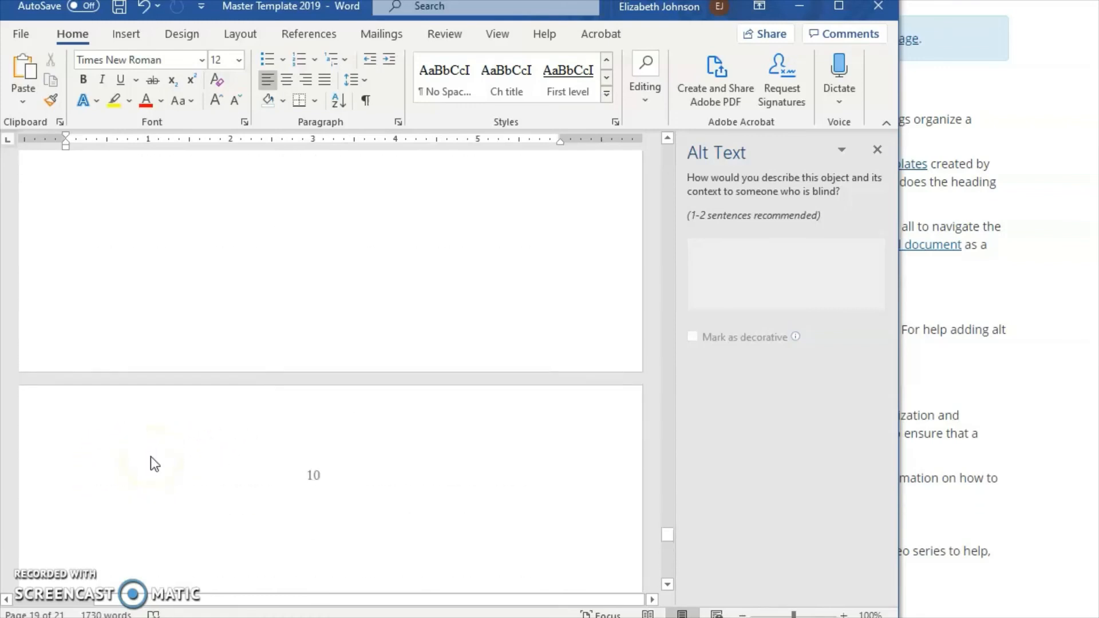
{"action": "scroll", "coordinate": [151, 458], "scroll_direction": "down", "scroll_amount": 6}
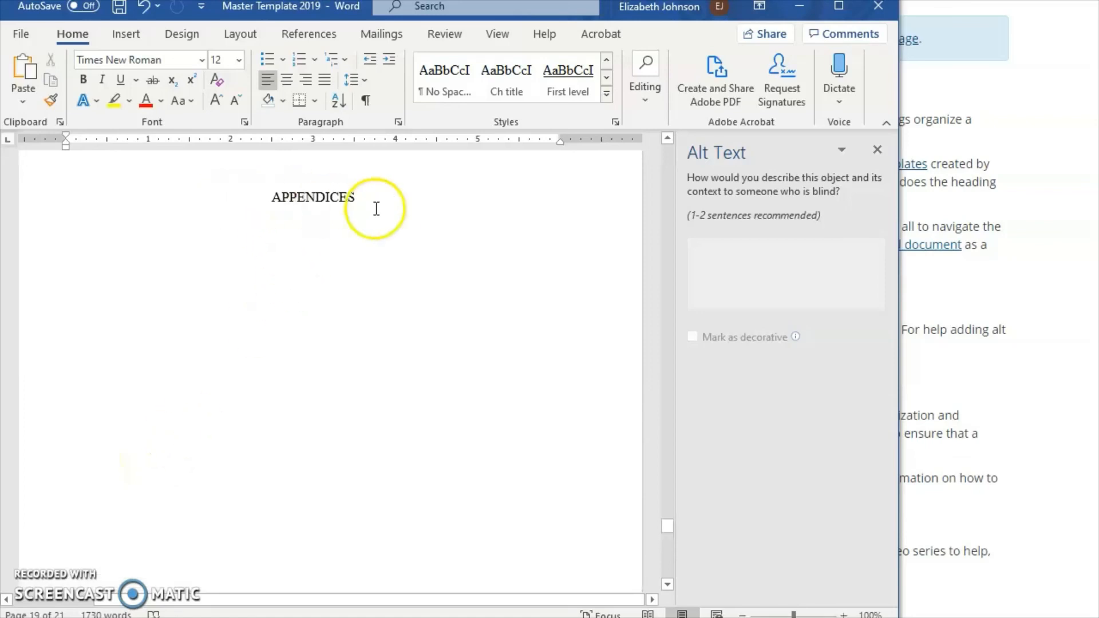
{"action": "scroll", "coordinate": [359, 218], "scroll_direction": "down", "scroll_amount": 10}
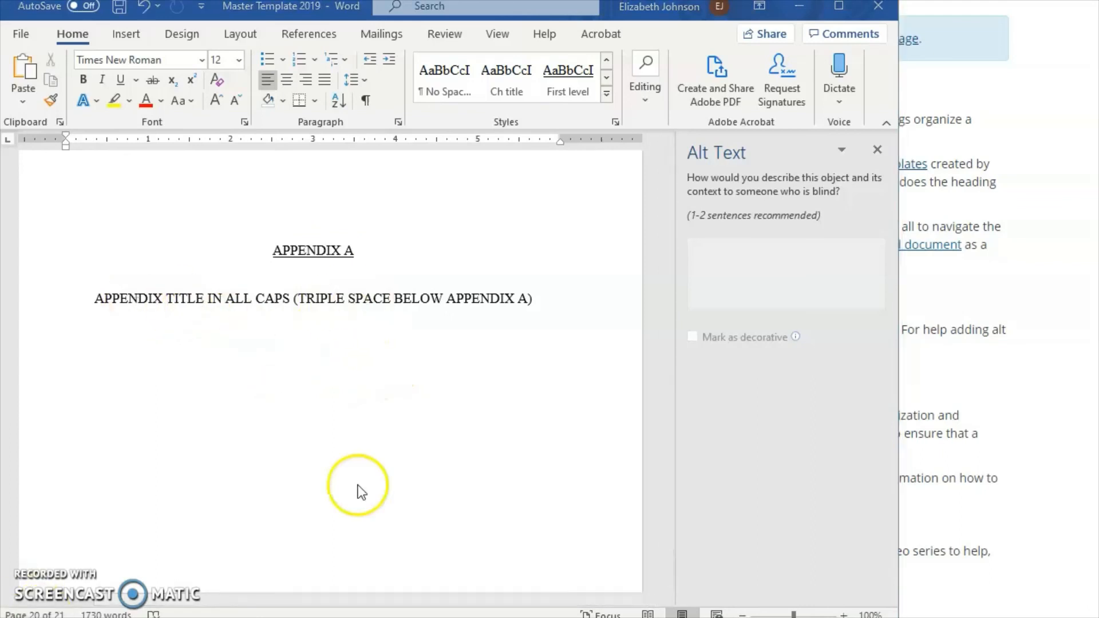
{"action": "scroll", "coordinate": [359, 485], "scroll_direction": "down", "scroll_amount": 15}
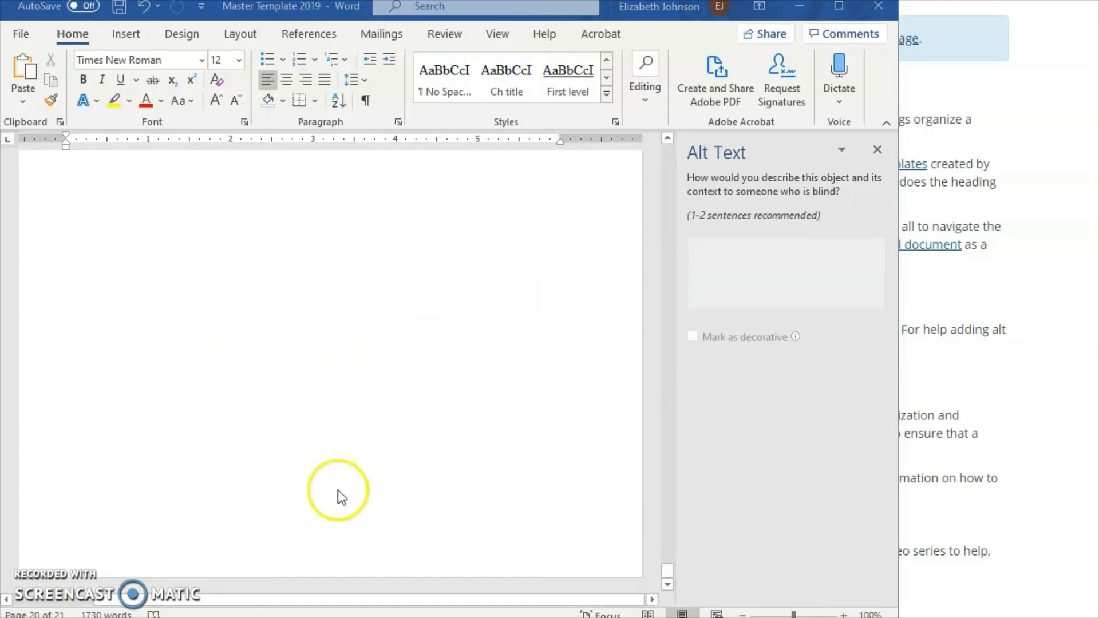